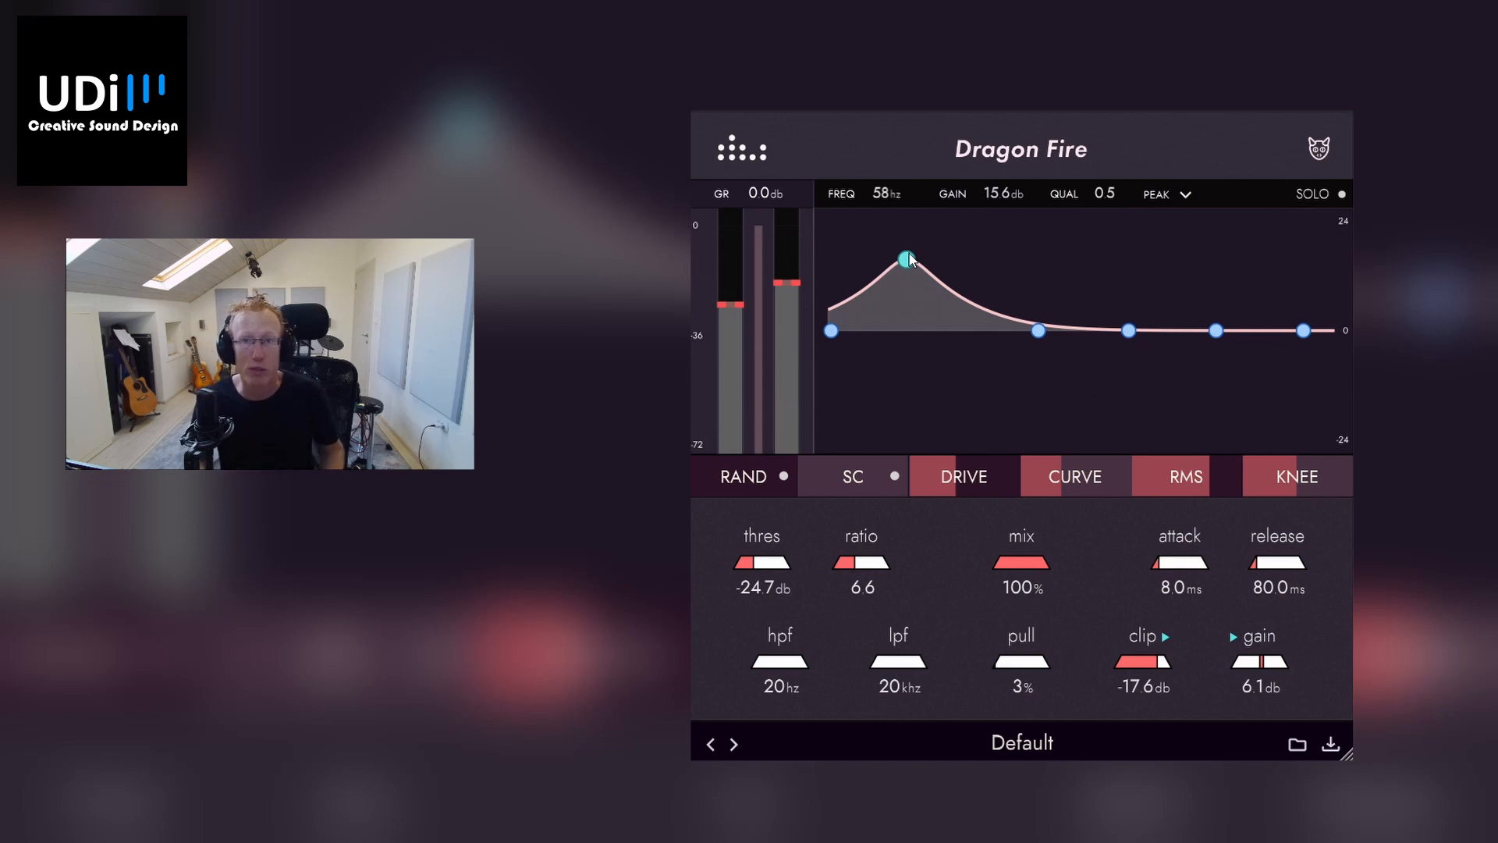
Cut the sidechain-free EQ band at about 1.4 kHz by 12.6 dB, and set pull to 49% after trying both extremes
left_click(1131, 332)
left_click_drag(1131, 332, 1143, 392)
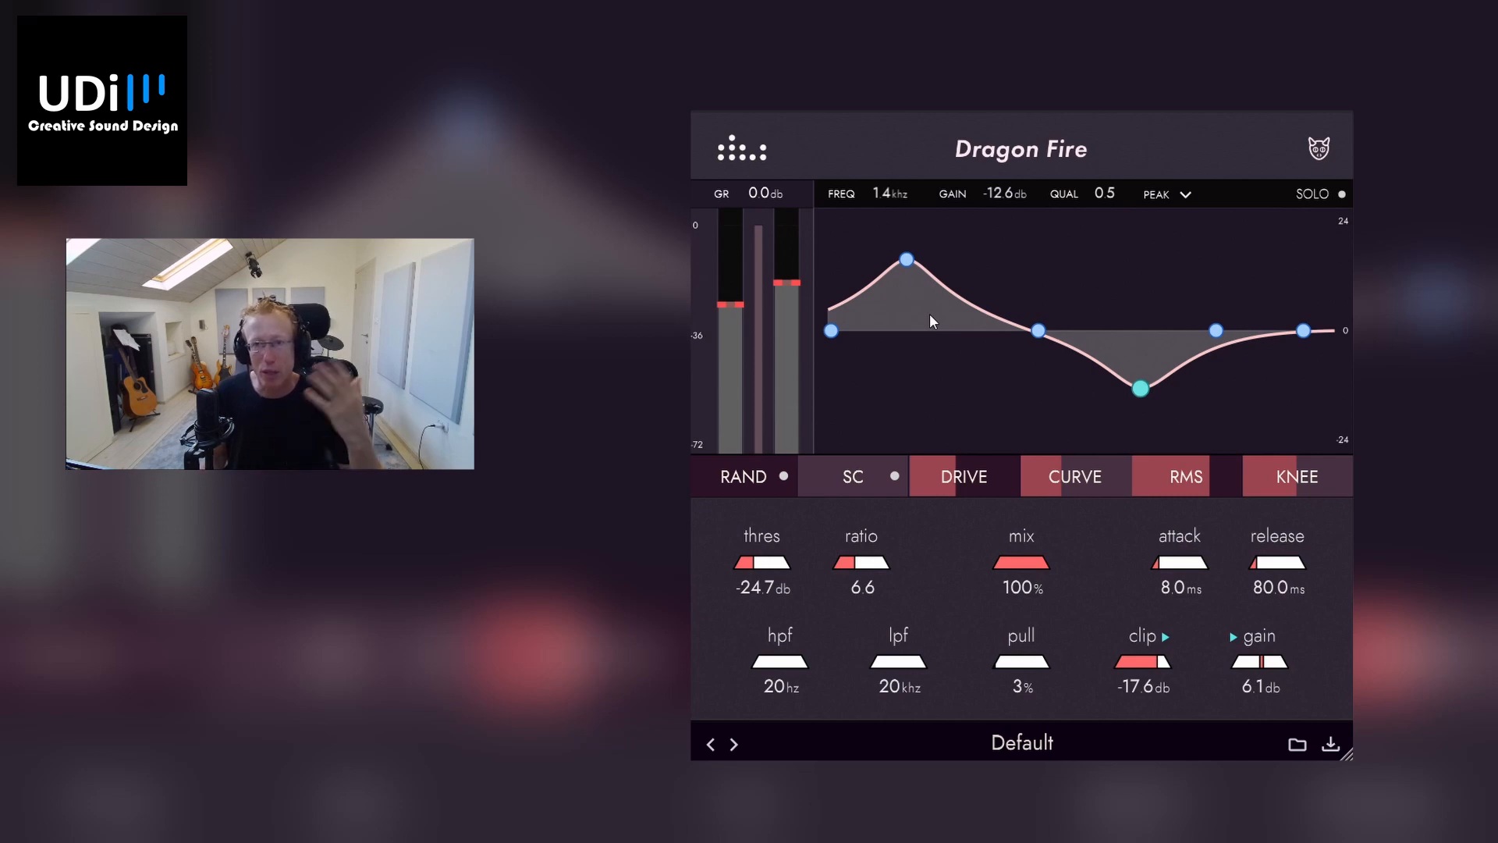
left_click_drag(1041, 670, 1191, 668)
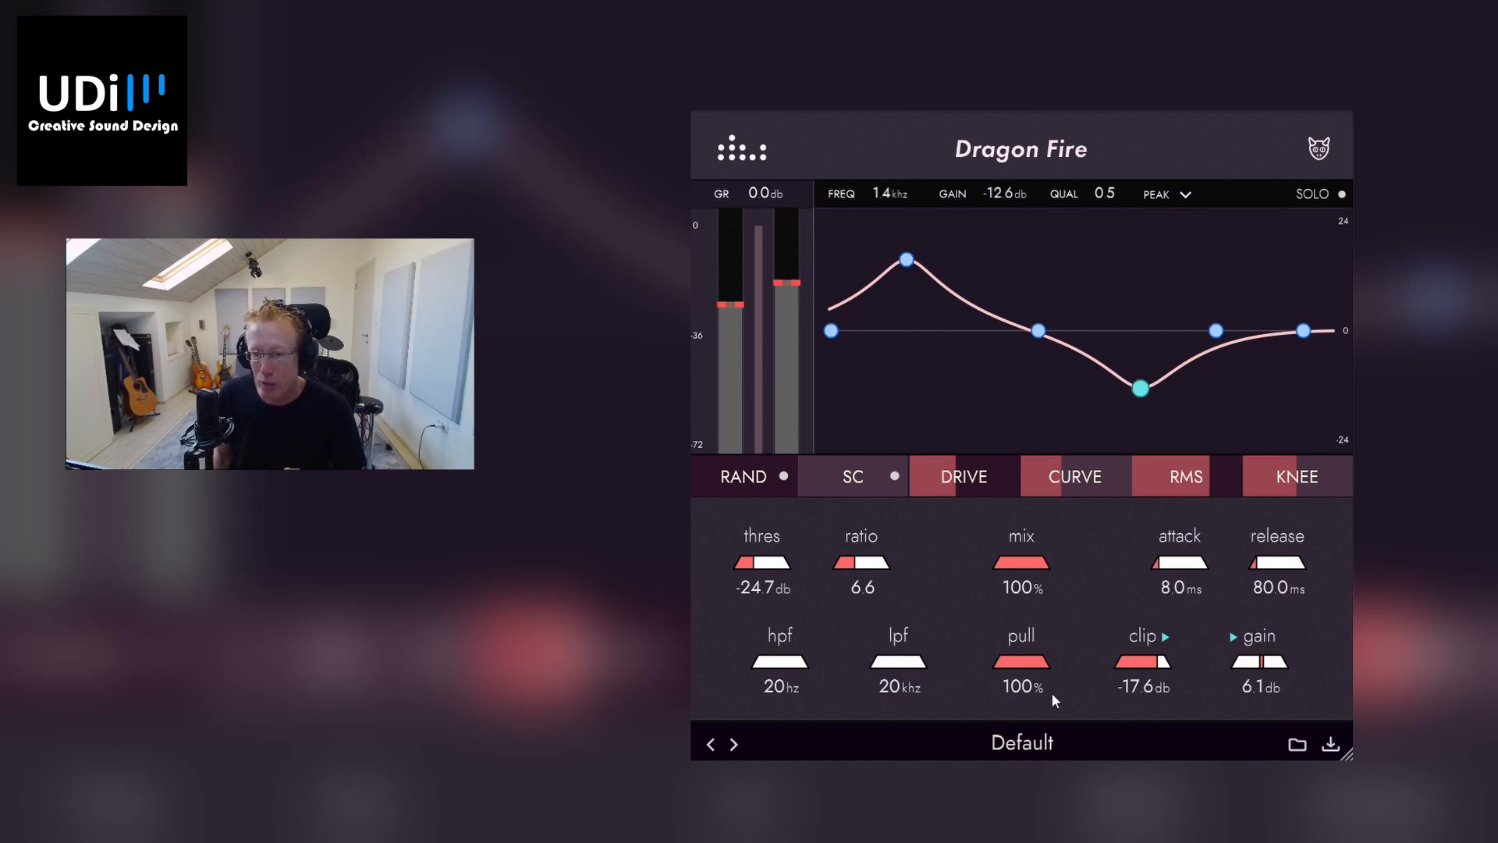
left_click_drag(1037, 662, 914, 677)
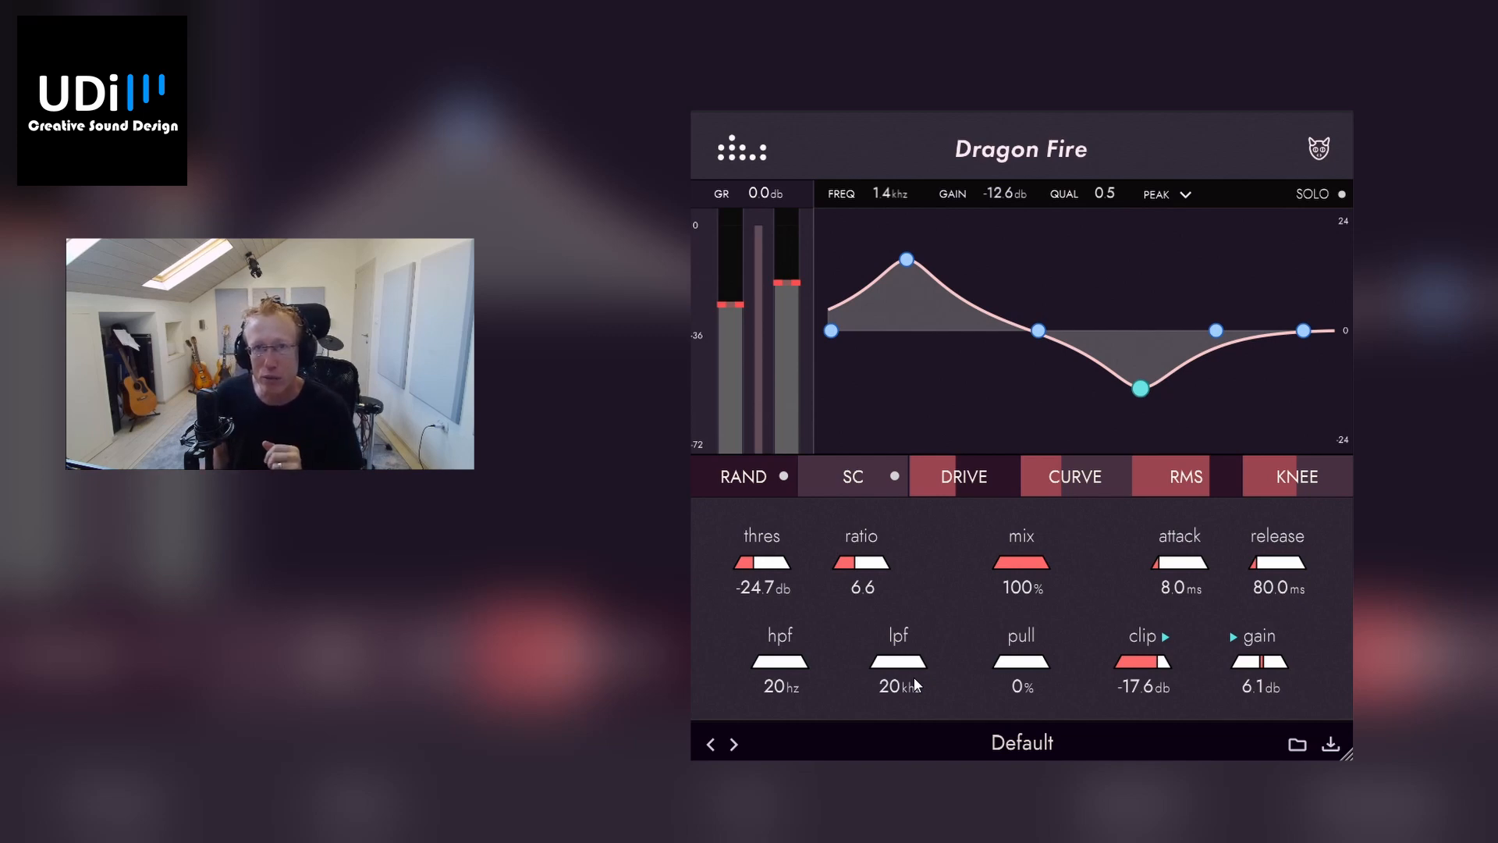
left_click_drag(919, 677, 985, 671)
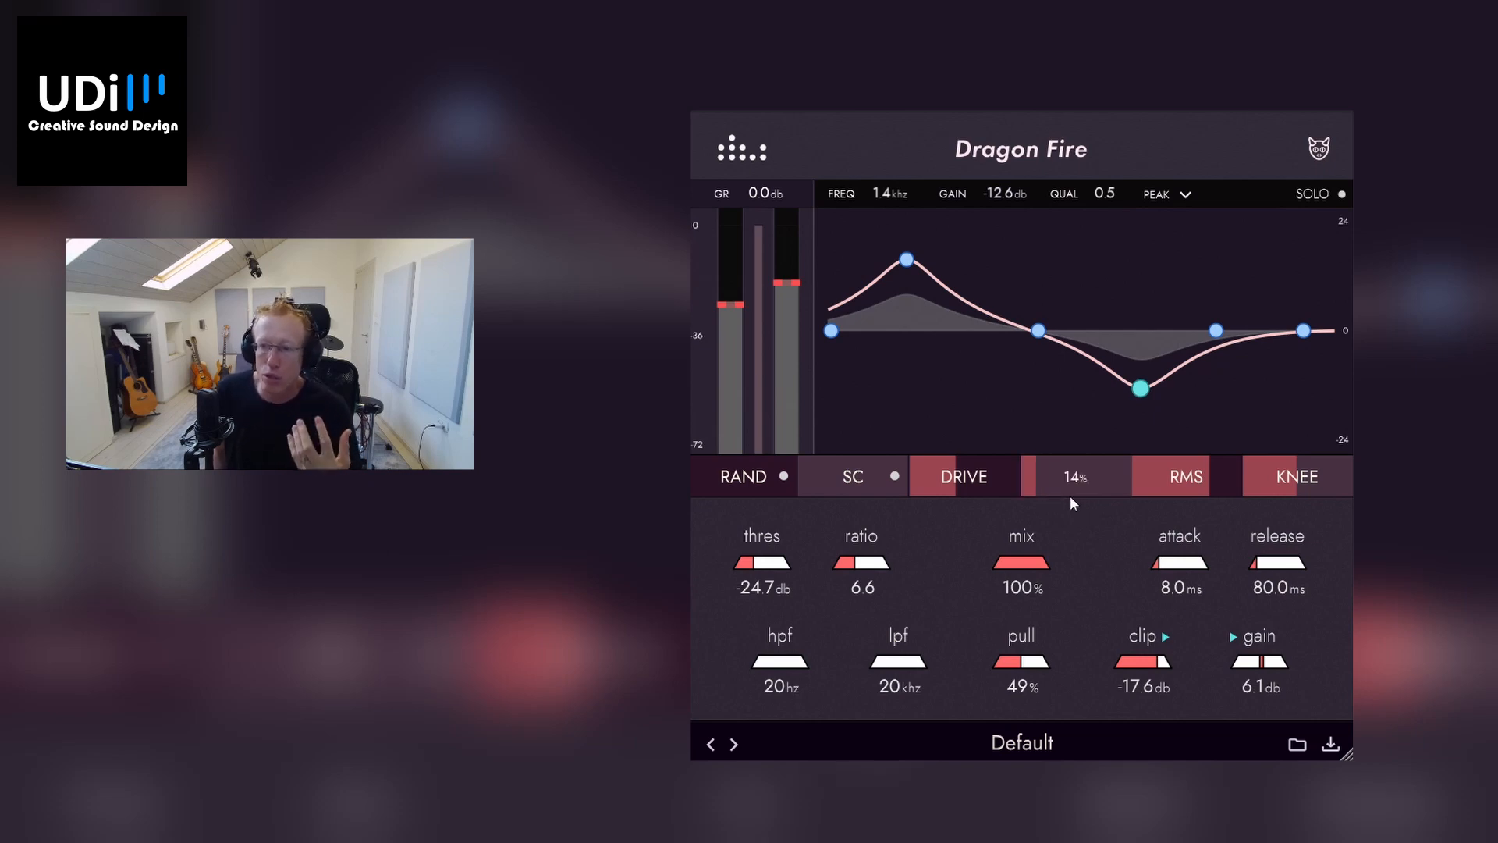
Sweep the Curve, RMS and Knee amounts, setting Curve to about 45% and bringing RMS and Knee back up from 0%
mouse_move(1122, 498)
left_mouse_down()
mouse_move(1141, 497)
mouse_move(1126, 498)
left_mouse_up()
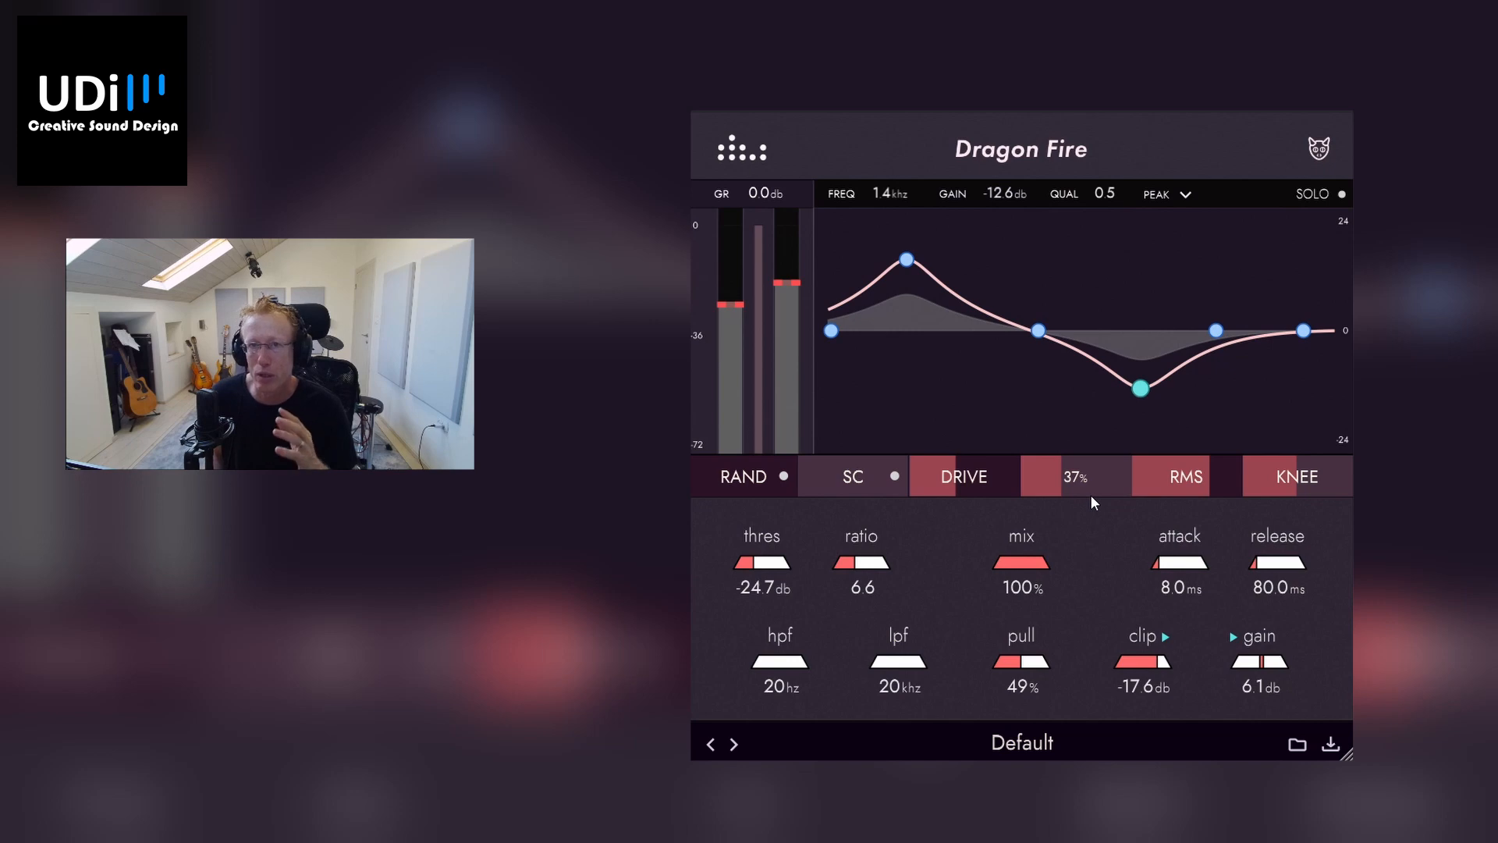
left_click_drag(1105, 494, 1105, 494)
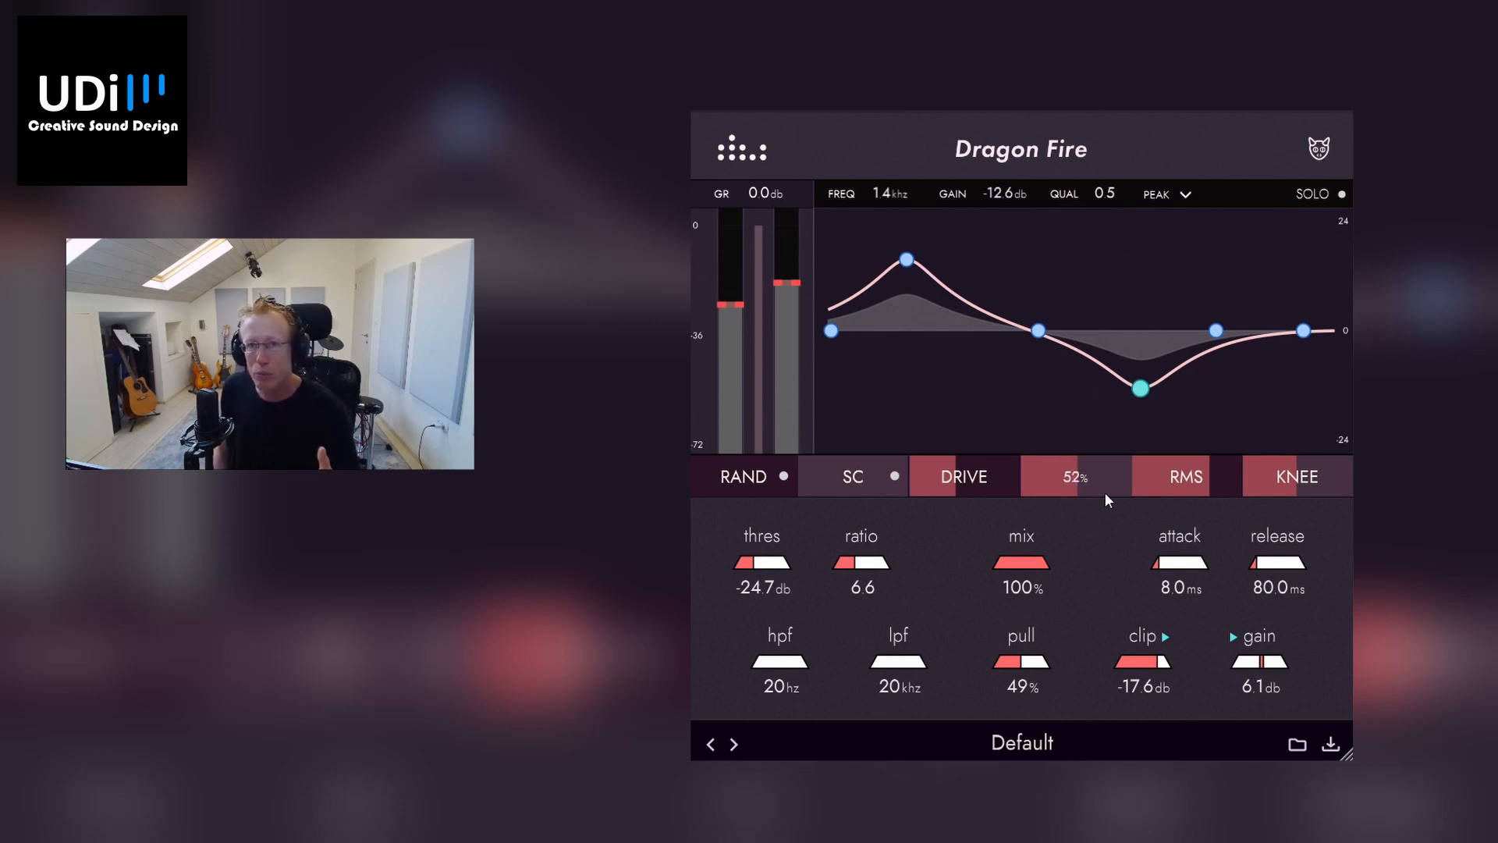
left_click_drag(1111, 493, 1095, 493)
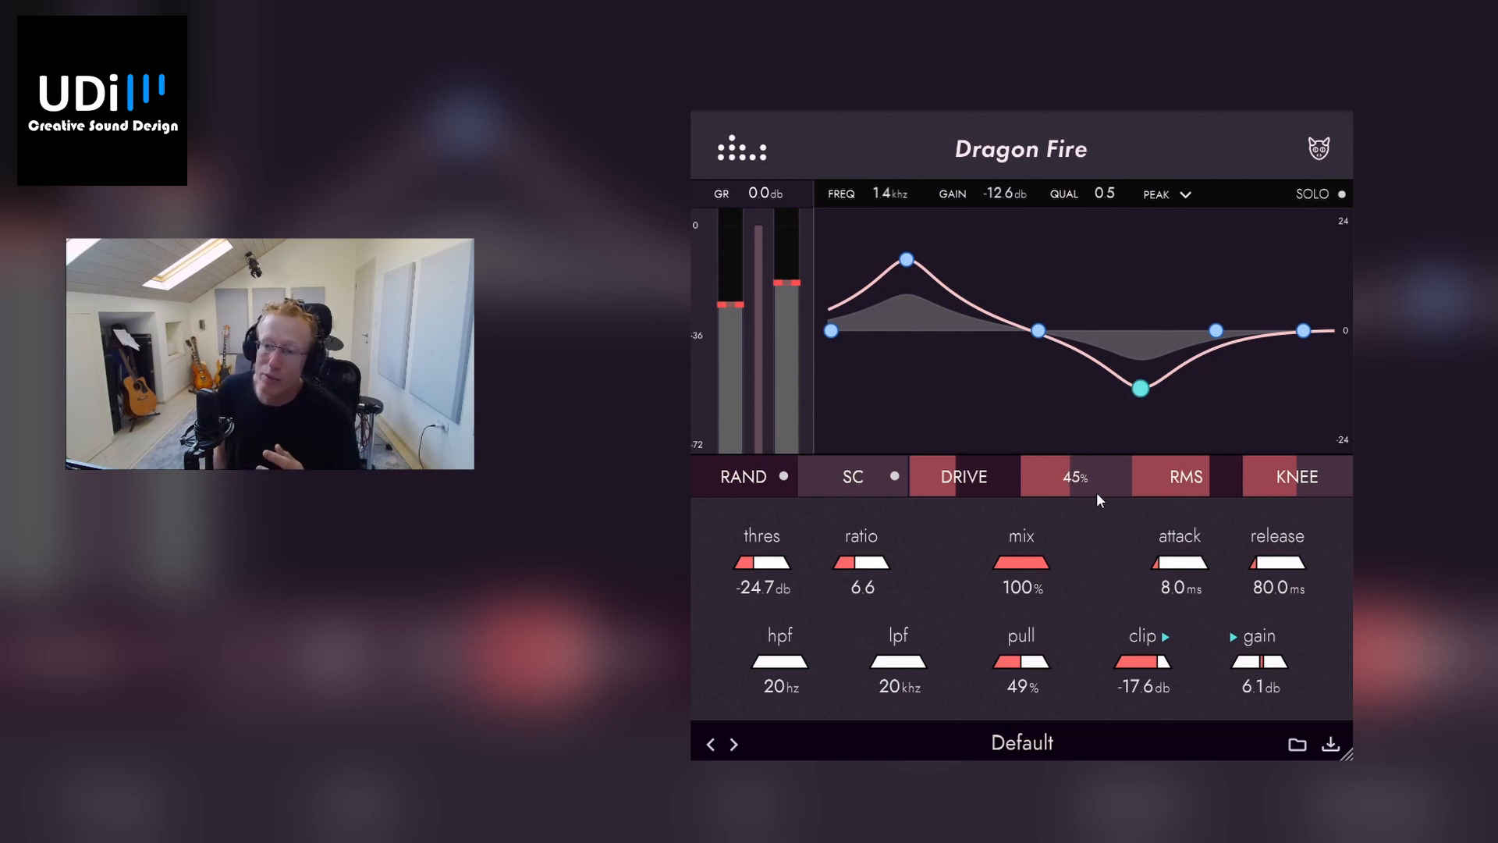
left_click_drag(1150, 487, 1104, 485)
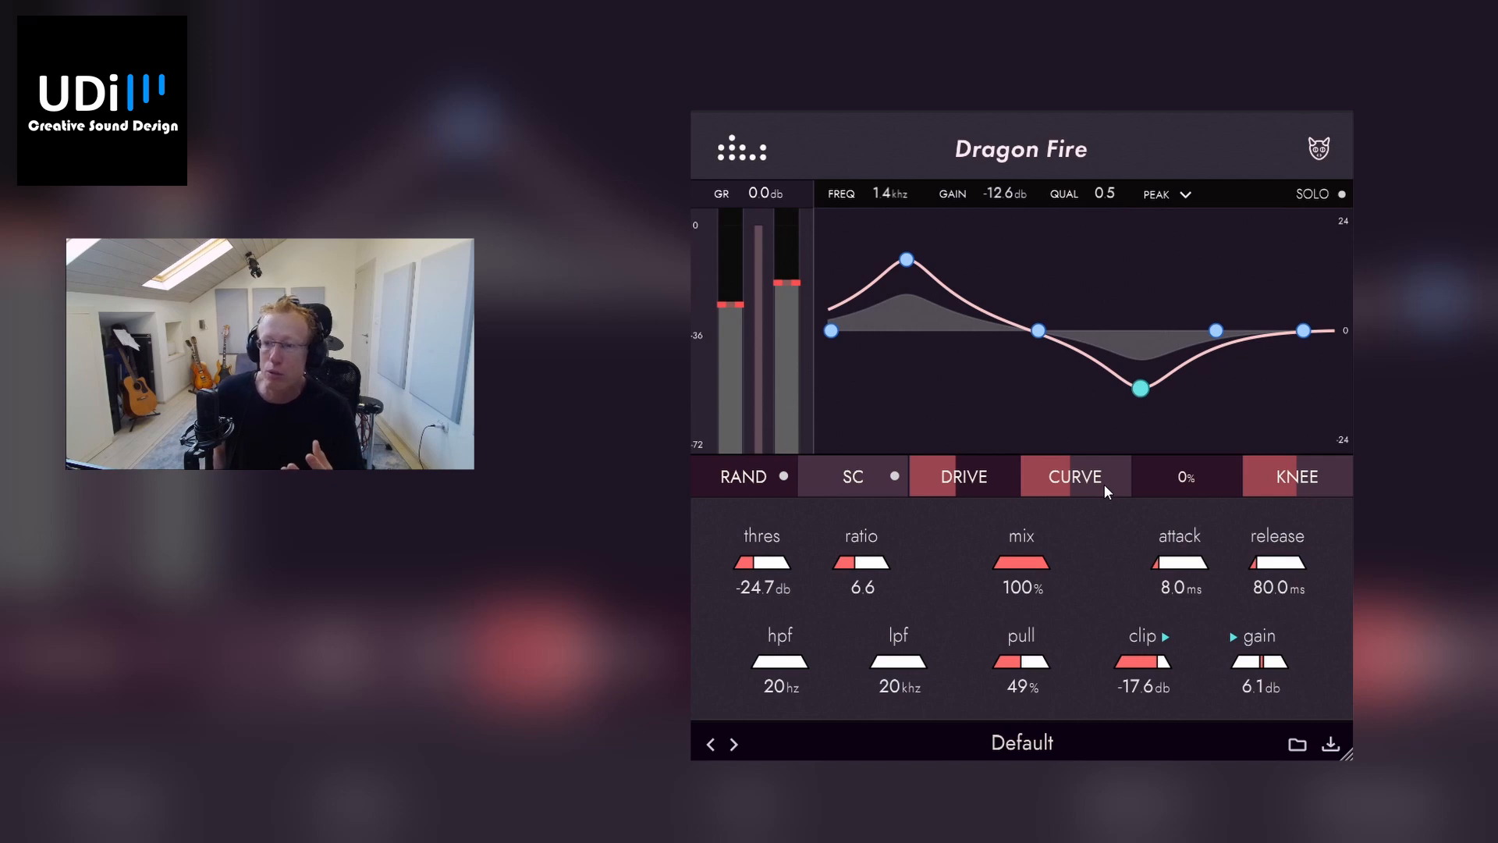
left_click_drag(1120, 487, 1143, 487)
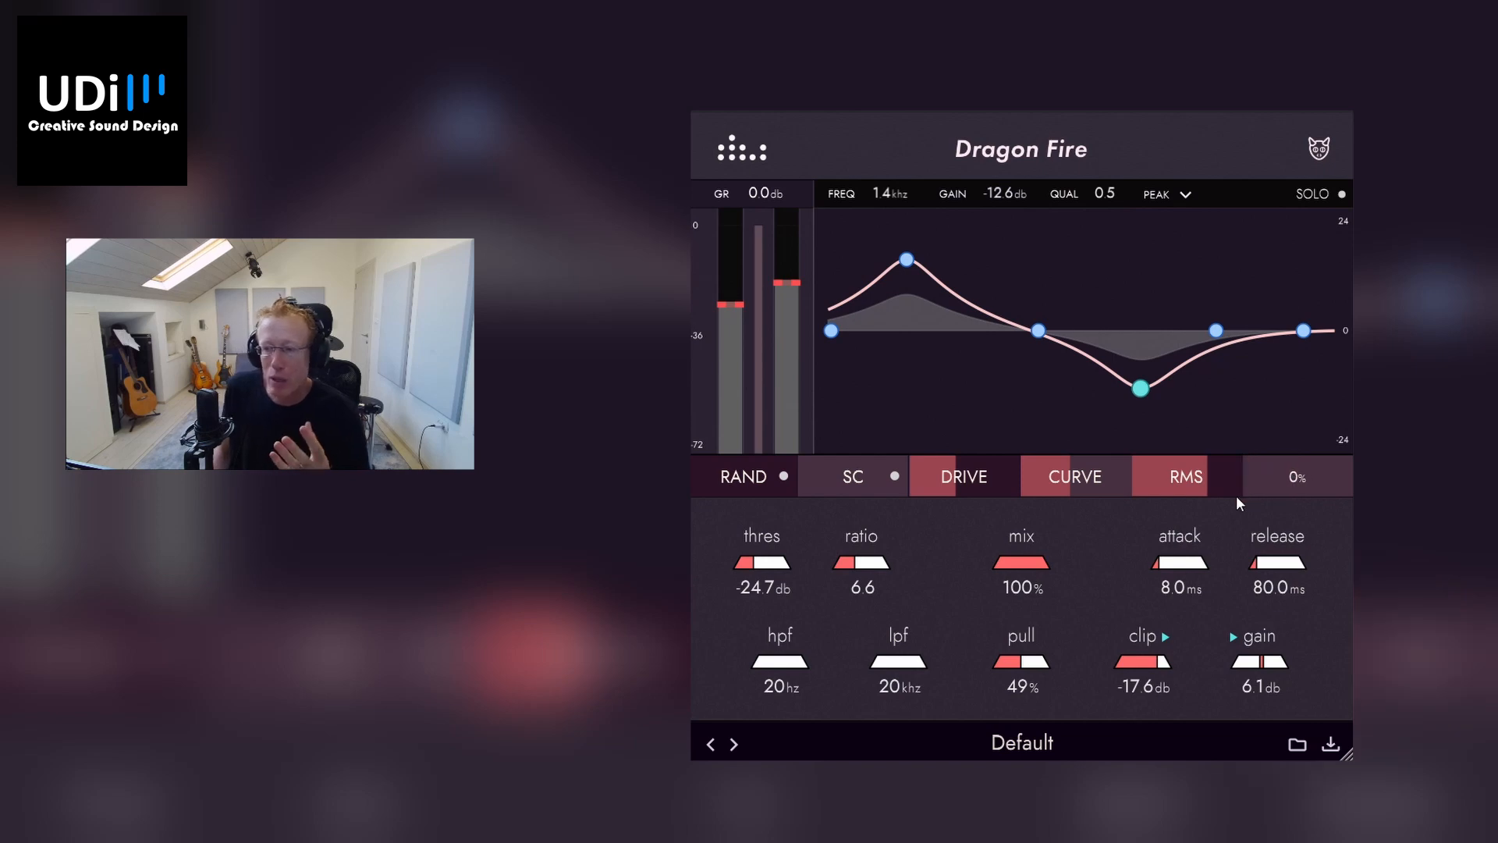
left_click_drag(1238, 495, 1286, 485)
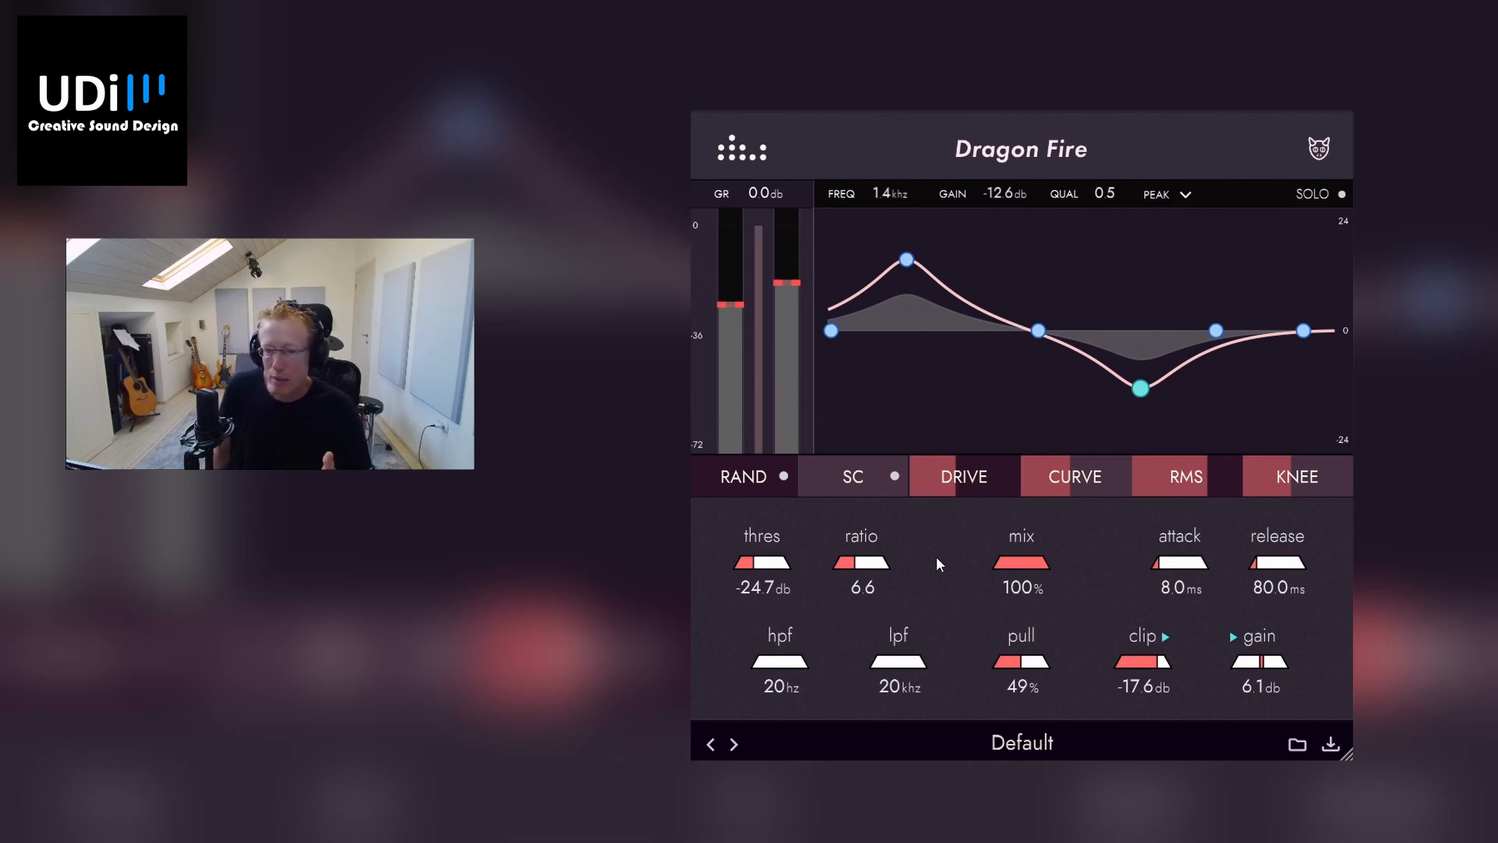
Set the compressor threshold to -23.9 dB, the clip level to -19.8 dB and the ratio to 7.2
mouse_move(746, 560)
left_mouse_down()
mouse_move(770, 569)
mouse_move(732, 294)
left_mouse_up()
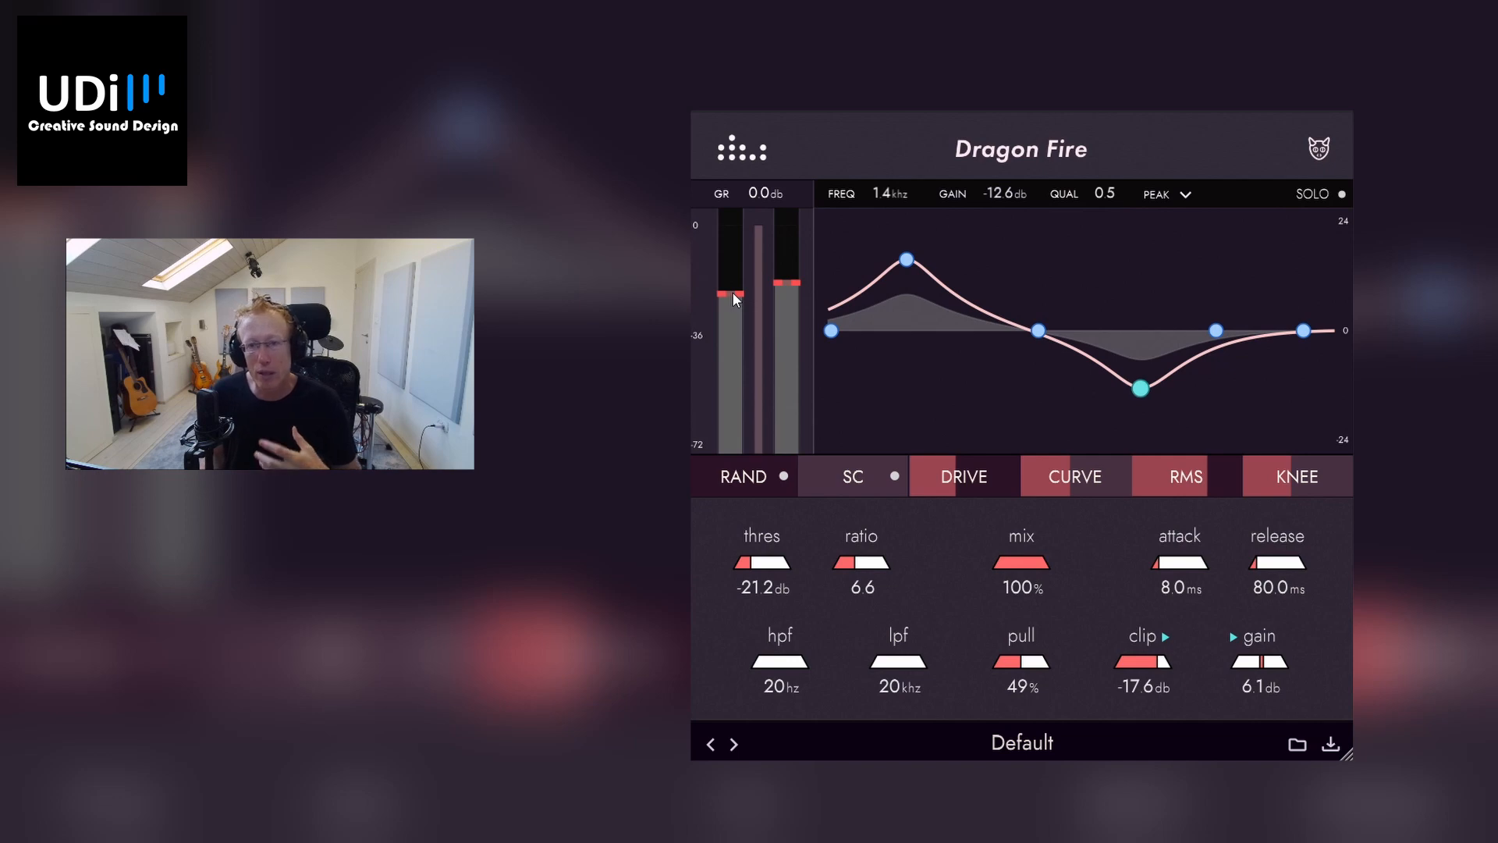
mouse_move(732, 292)
left_mouse_down()
mouse_move(733, 270)
mouse_move(745, 360)
mouse_move(735, 282)
mouse_move(734, 347)
mouse_move(729, 296)
mouse_move(794, 318)
mouse_move(795, 259)
mouse_move(794, 280)
left_mouse_up()
left_click_drag(1132, 657, 1145, 670)
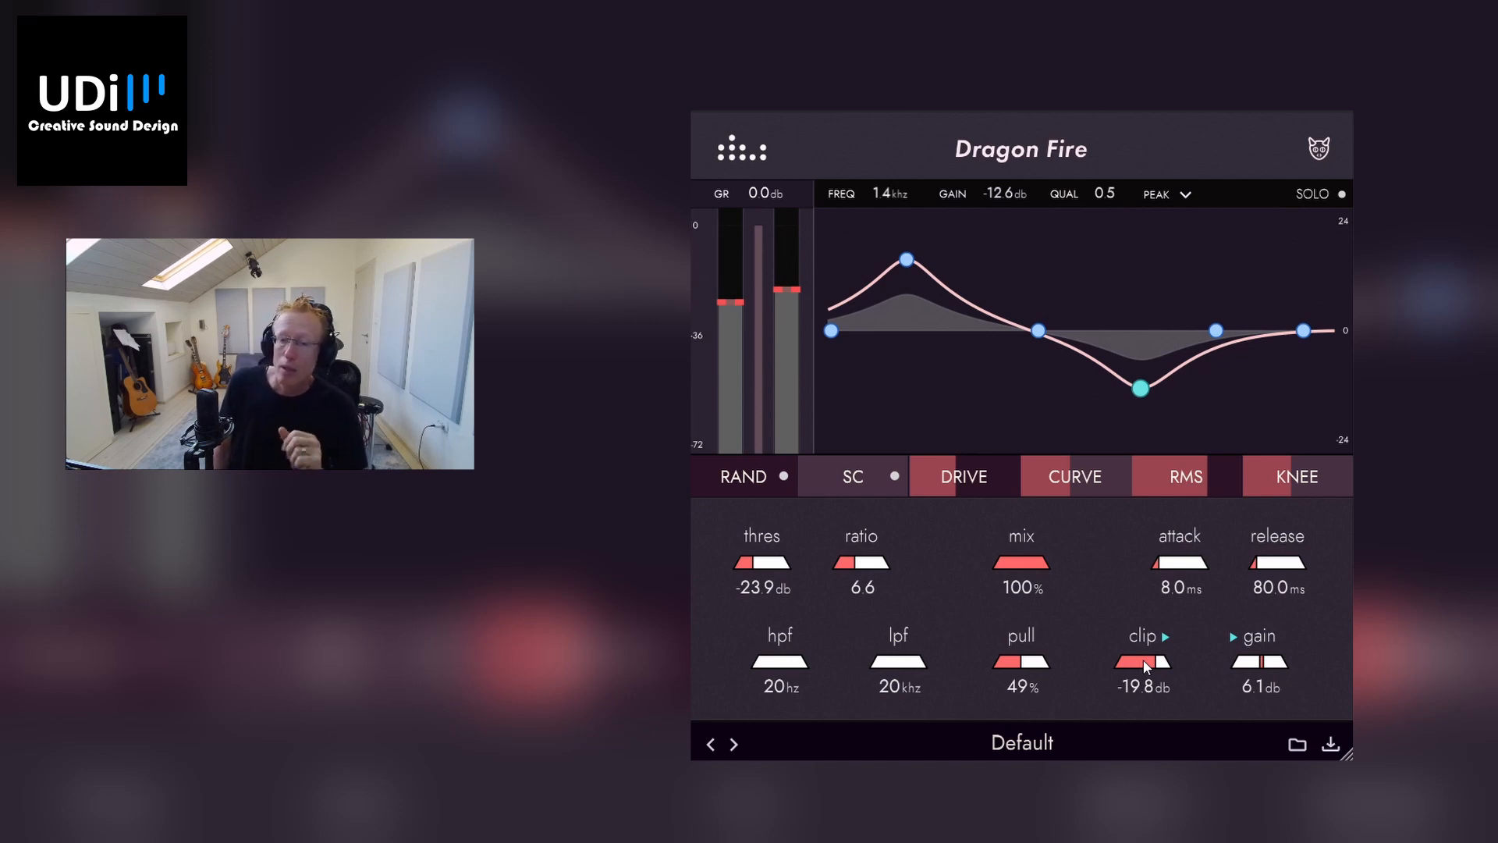
left_click_drag(853, 568, 854, 559)
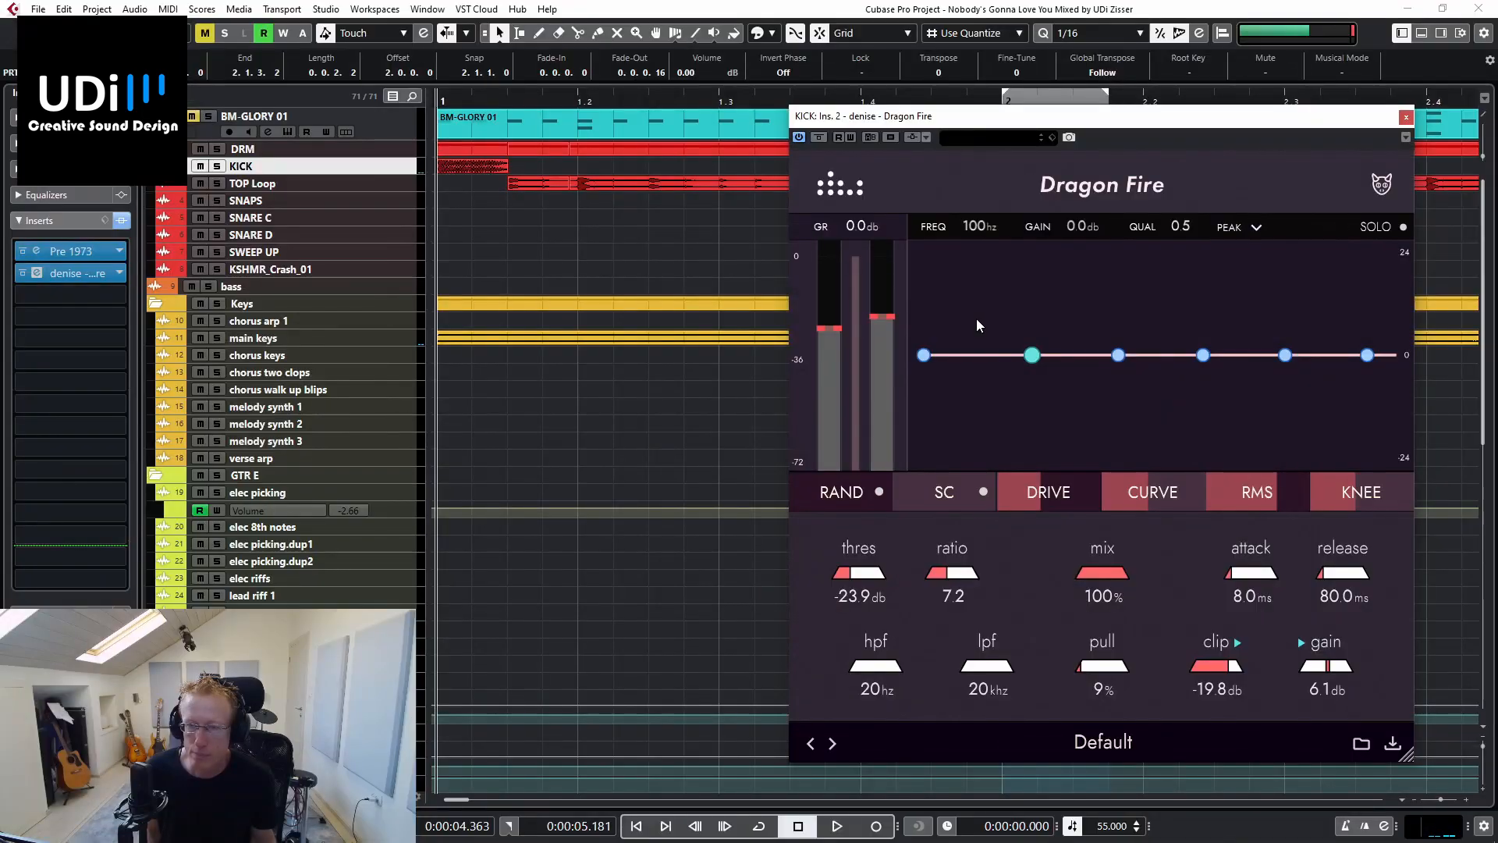
During playback, boost the 100 Hz band at a lower frequency, dip the lowest band slightly, and raise the 1.2 kHz band by 2.3 dB
key("space")
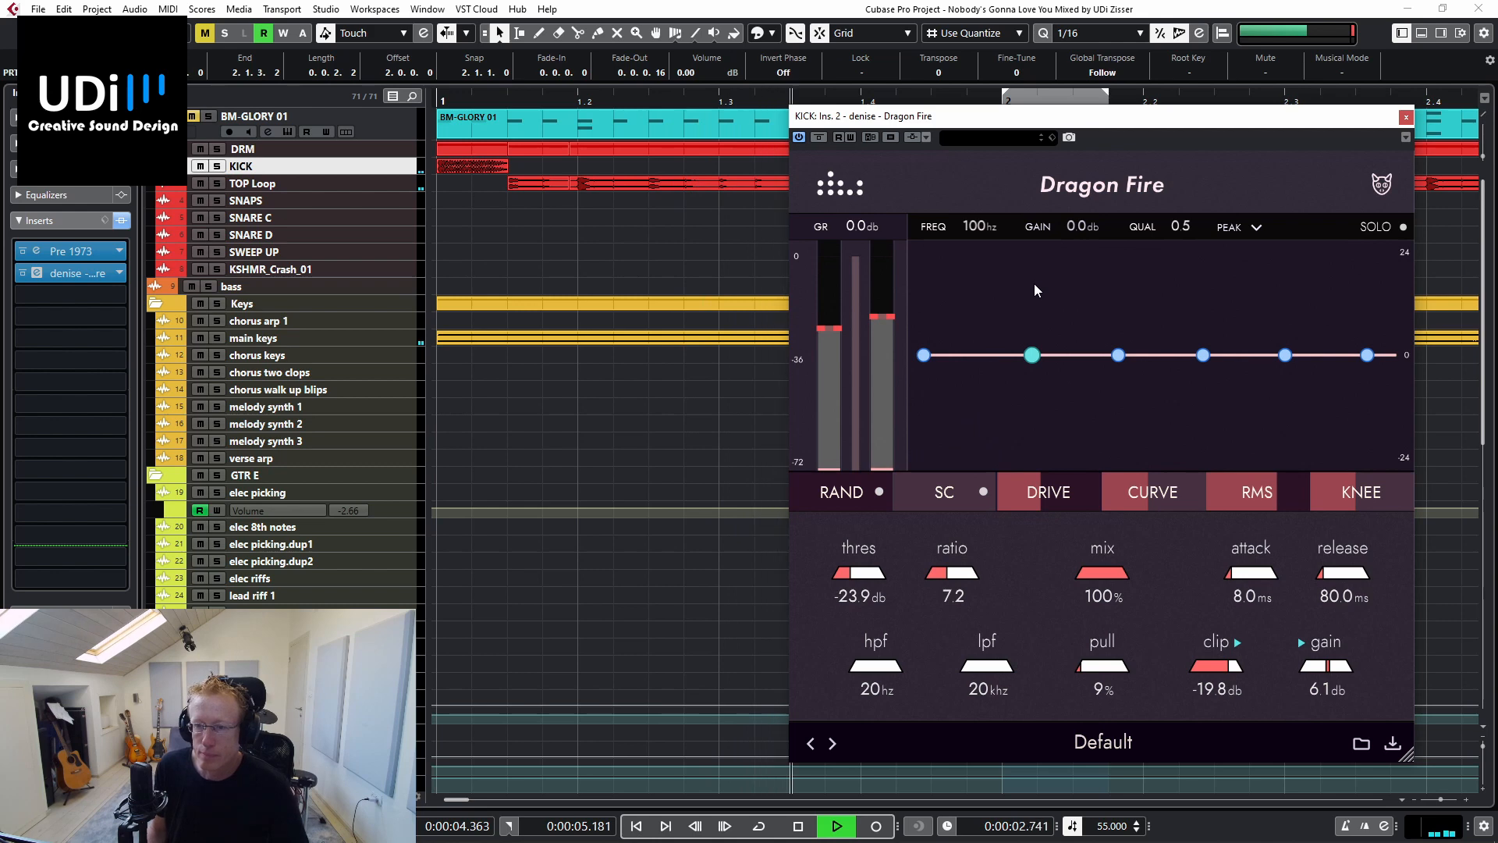
left_click_drag(1033, 359, 986, 314)
left_click_drag(926, 358, 930, 369)
left_click_drag(1204, 355, 1200, 345)
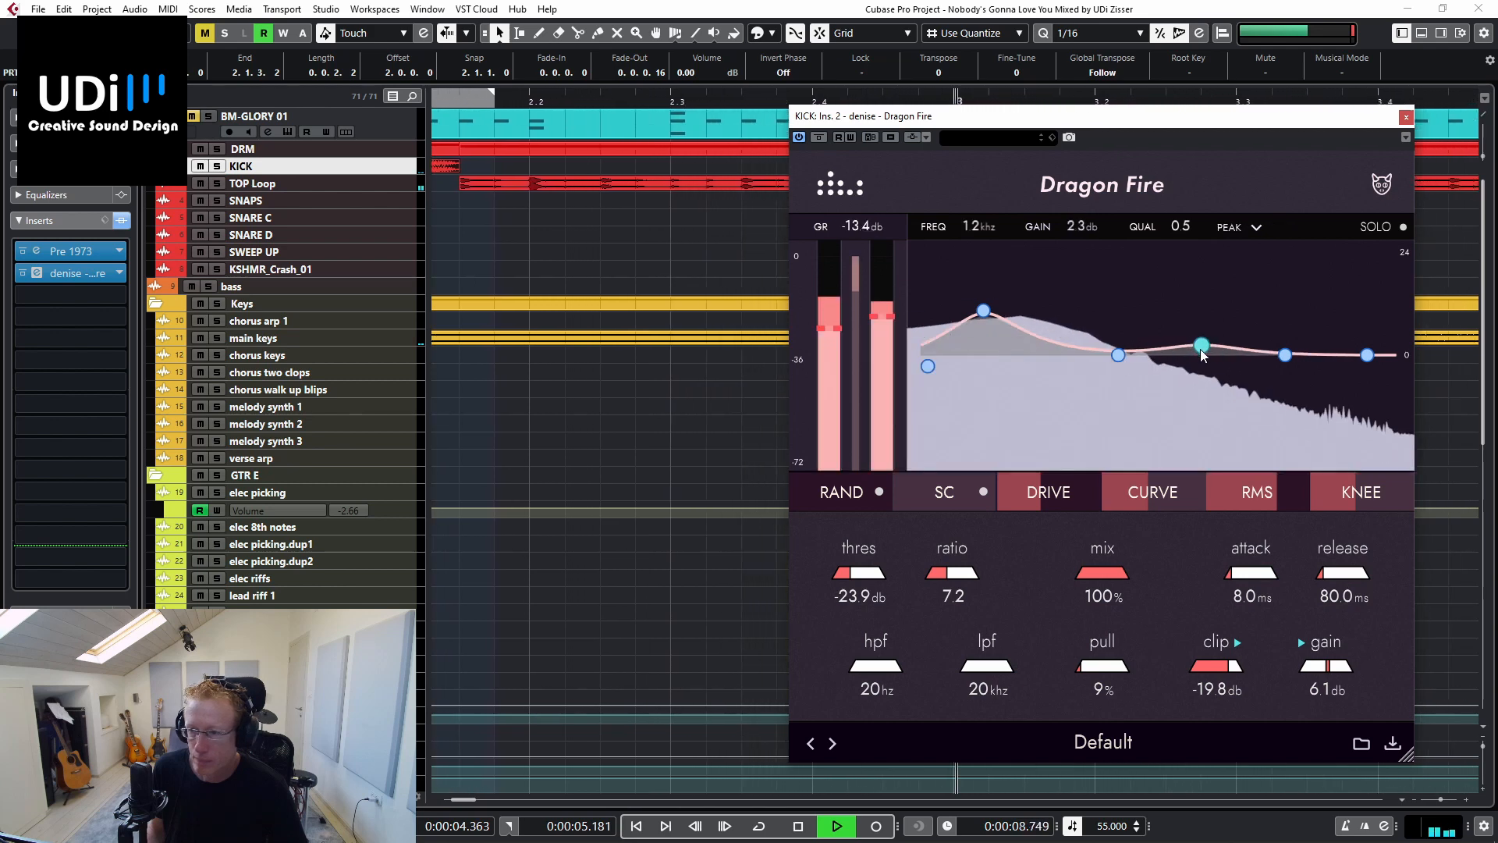
Cut the high band at 7.6 kHz by 18.5 dB with a quality of 1.0, set pull to 25%, and stop playback
left_click(1286, 357)
left_click_drag(1289, 359, 1334, 428)
mouse_move(1103, 668)
left_mouse_down()
mouse_move(1068, 676)
mouse_move(1154, 670)
mouse_move(1125, 671)
left_mouse_up()
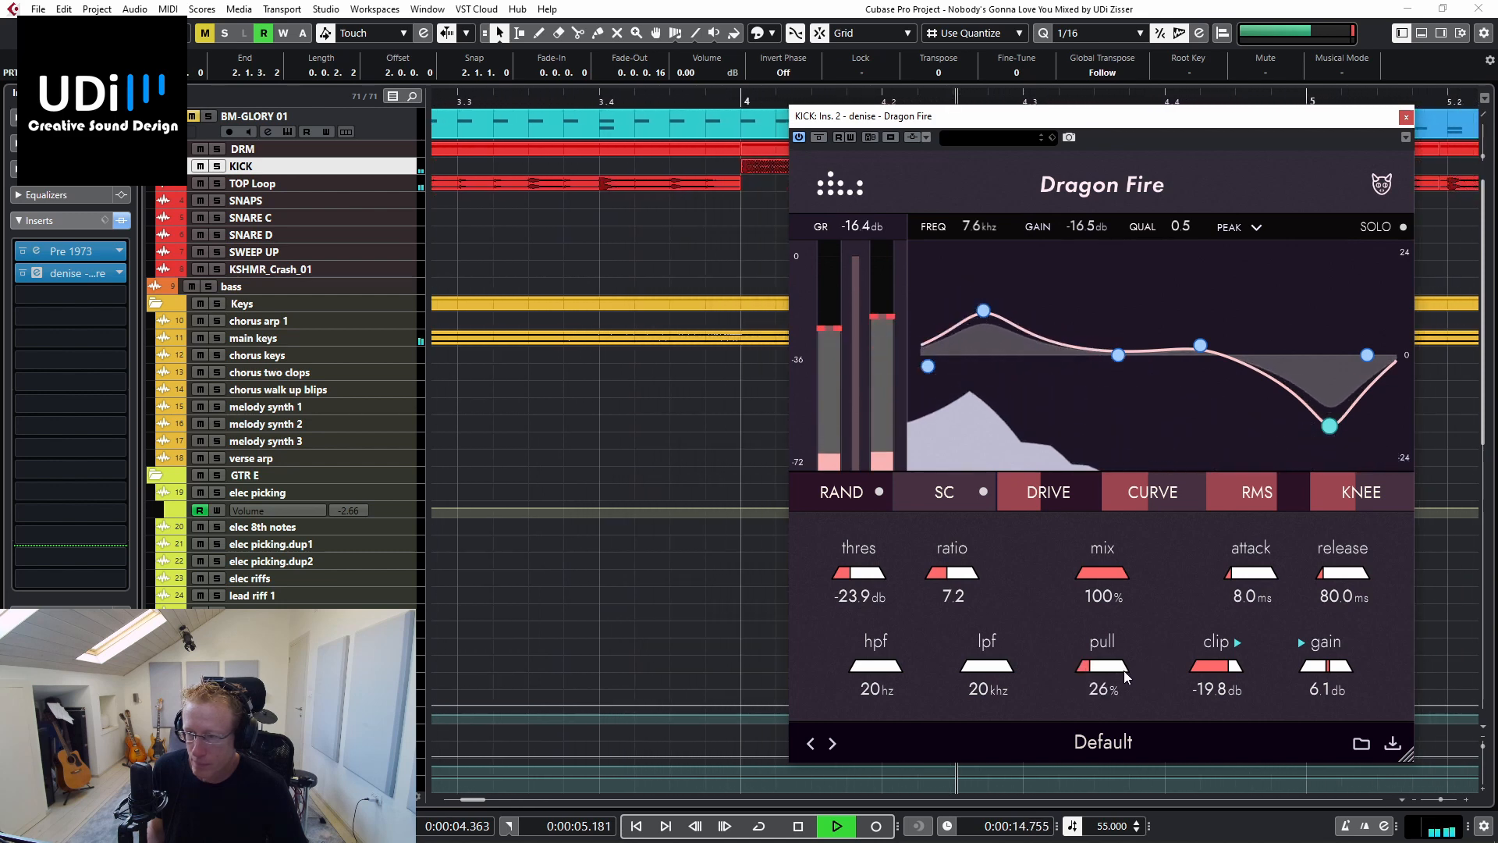
left_click_drag(1329, 425, 1329, 436)
scroll(1322, 433, "up", 2)
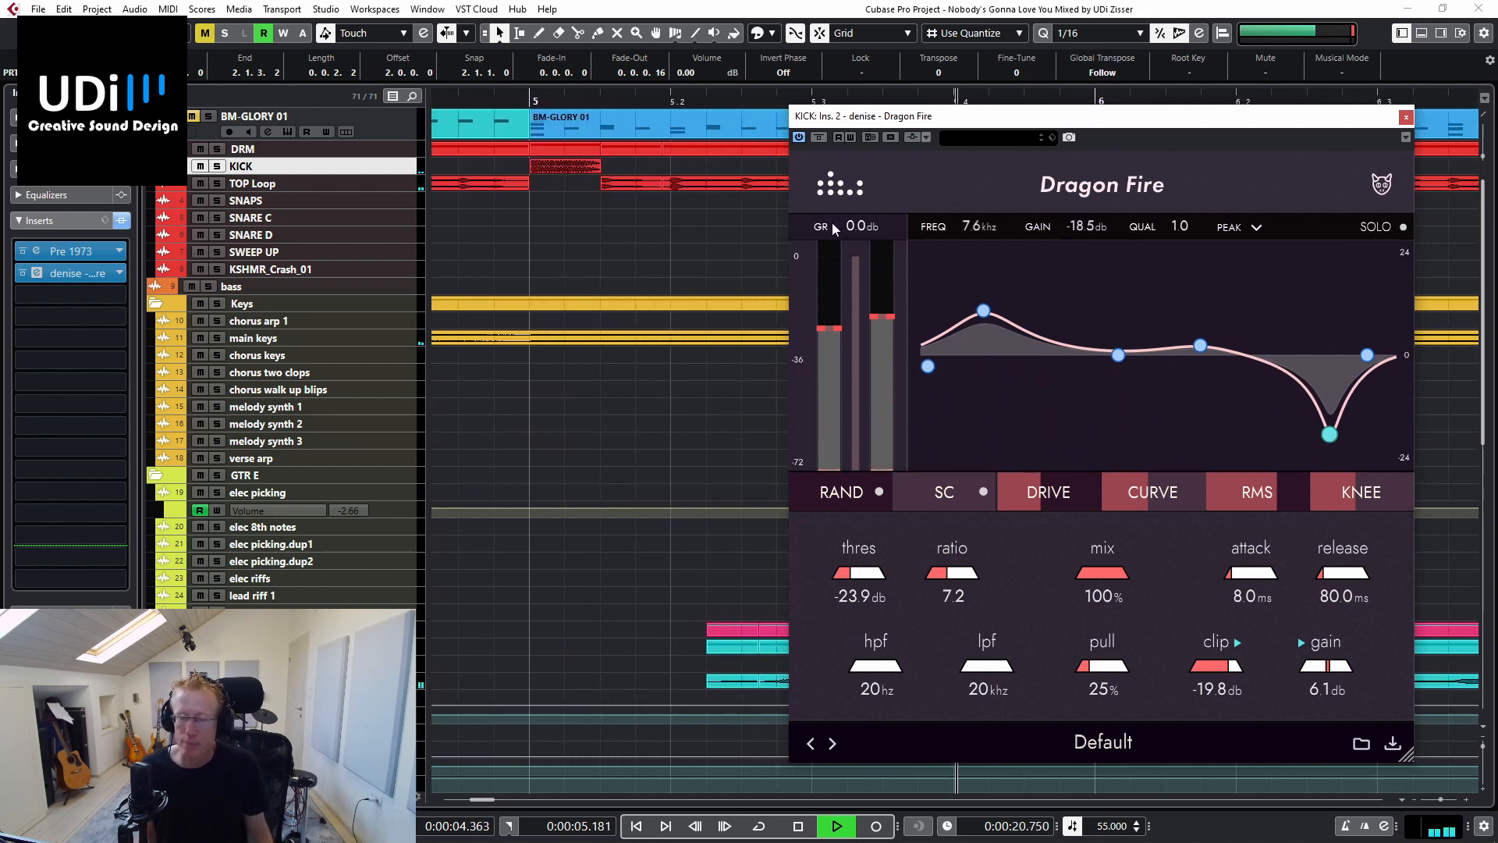
key("space")
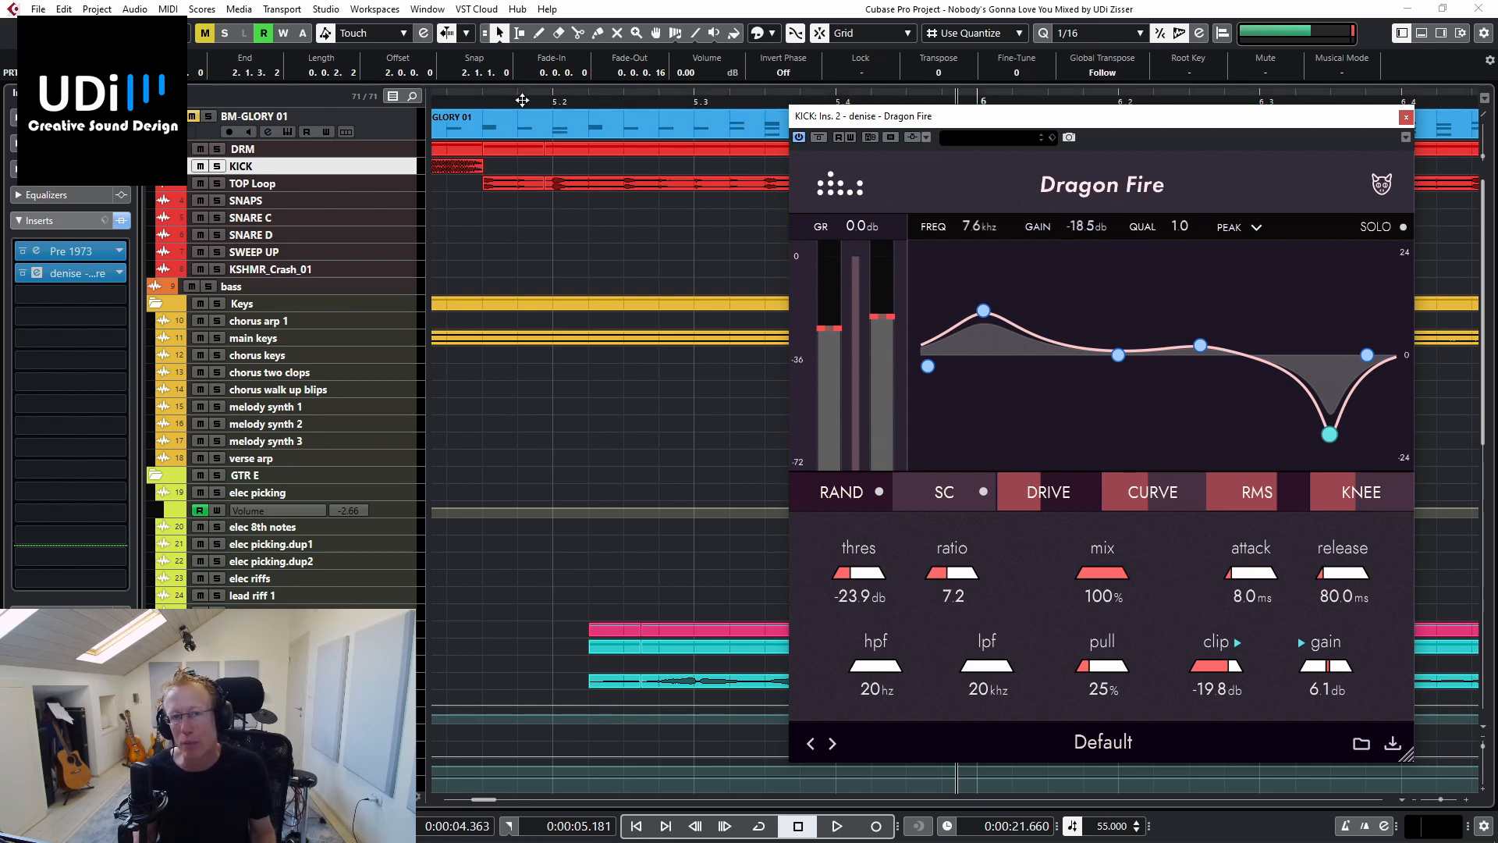
Set the loop range to the kick clip at bar 5, extend its end slightly past the clip, and turn on cycle playback
left_click_drag(522, 100, 597, 104)
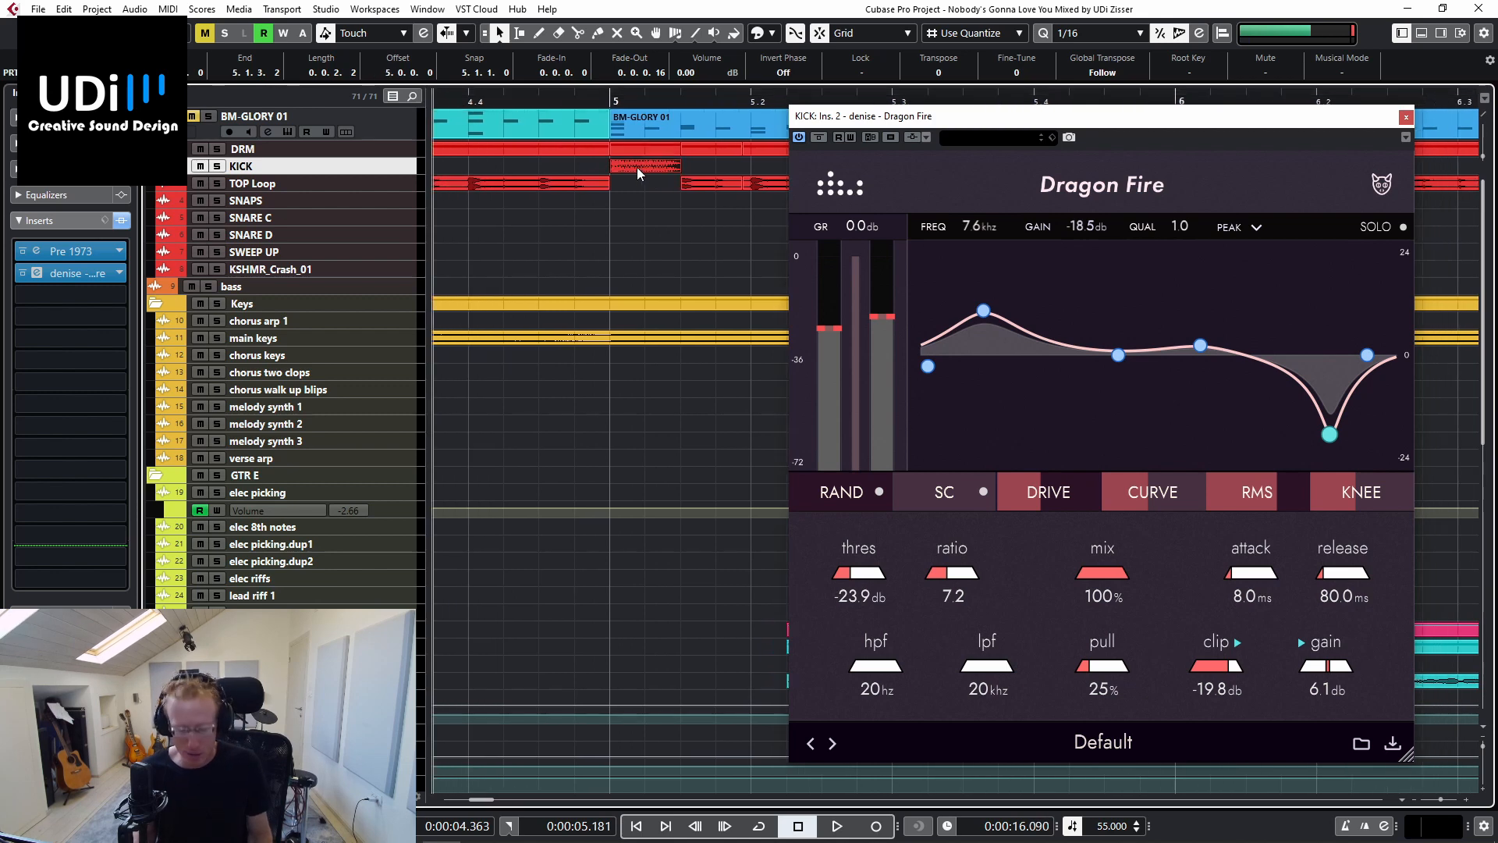
key("p")
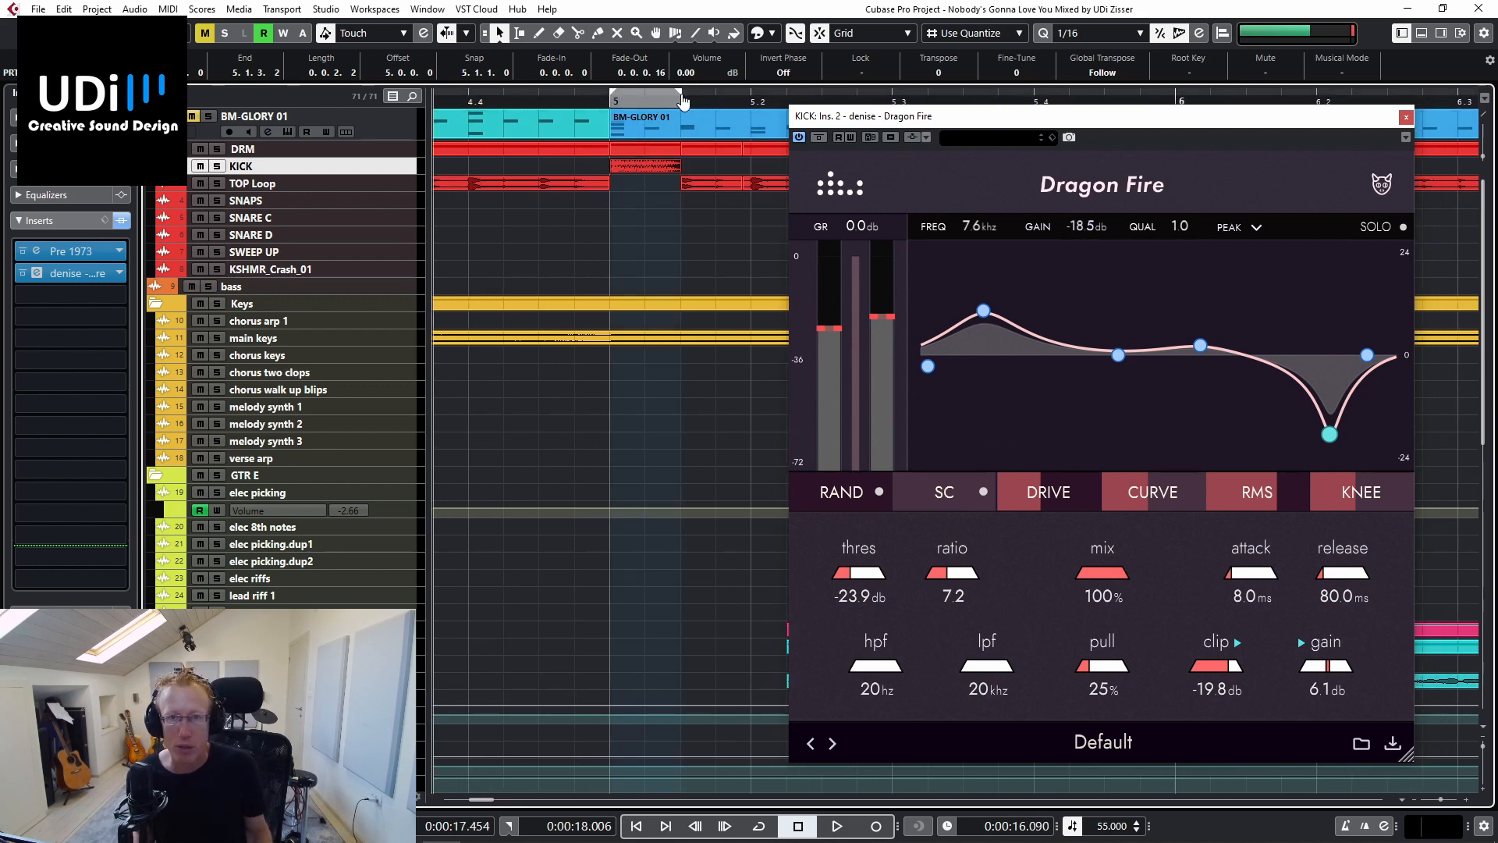
mouse_move(692, 100)
left_mouse_down()
mouse_move(749, 100)
mouse_move(716, 100)
left_mouse_up()
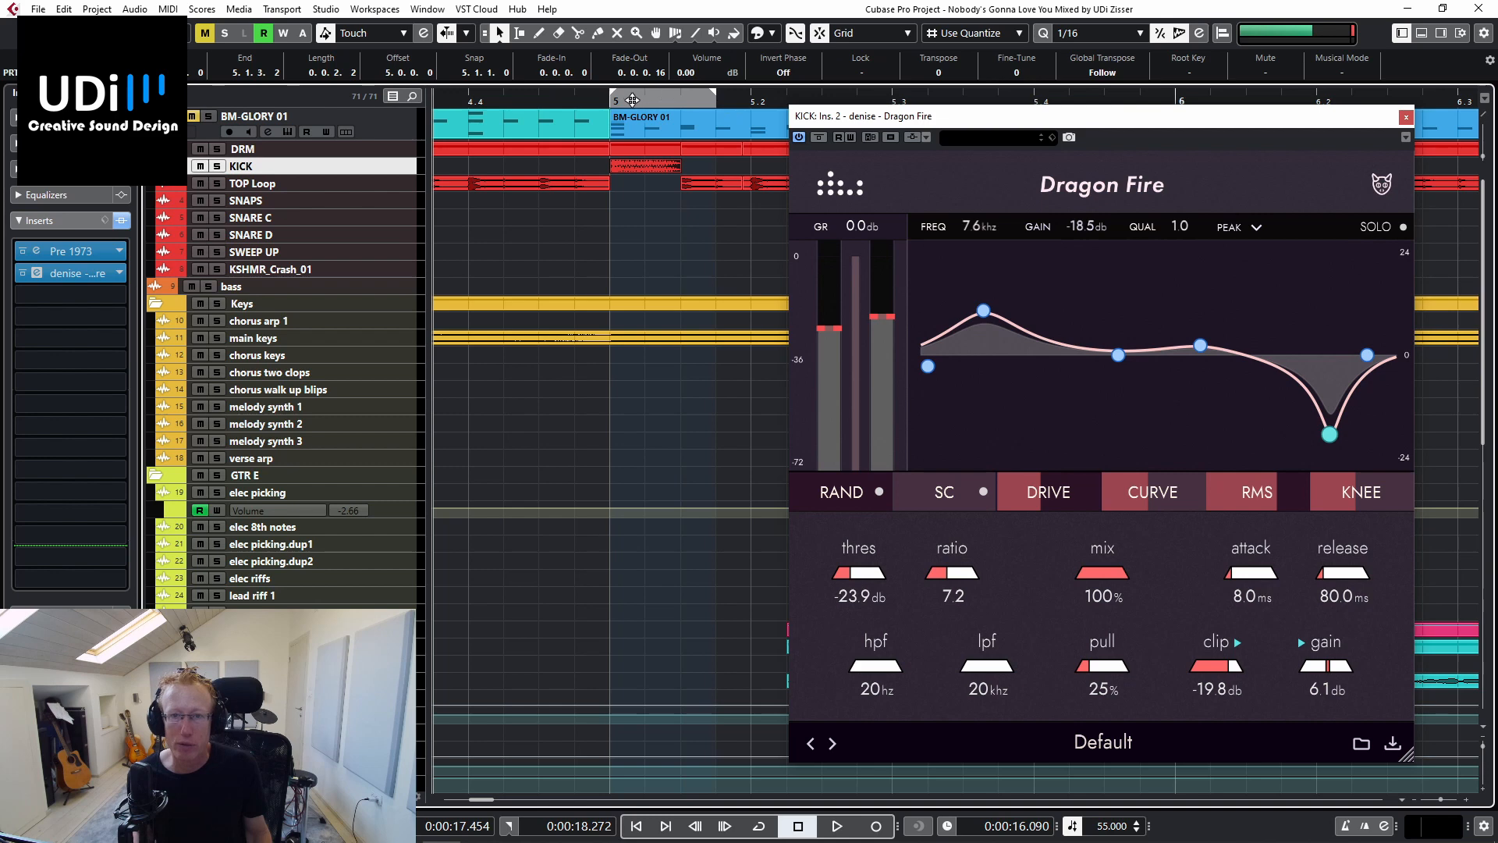
left_click(637, 97)
key("1")
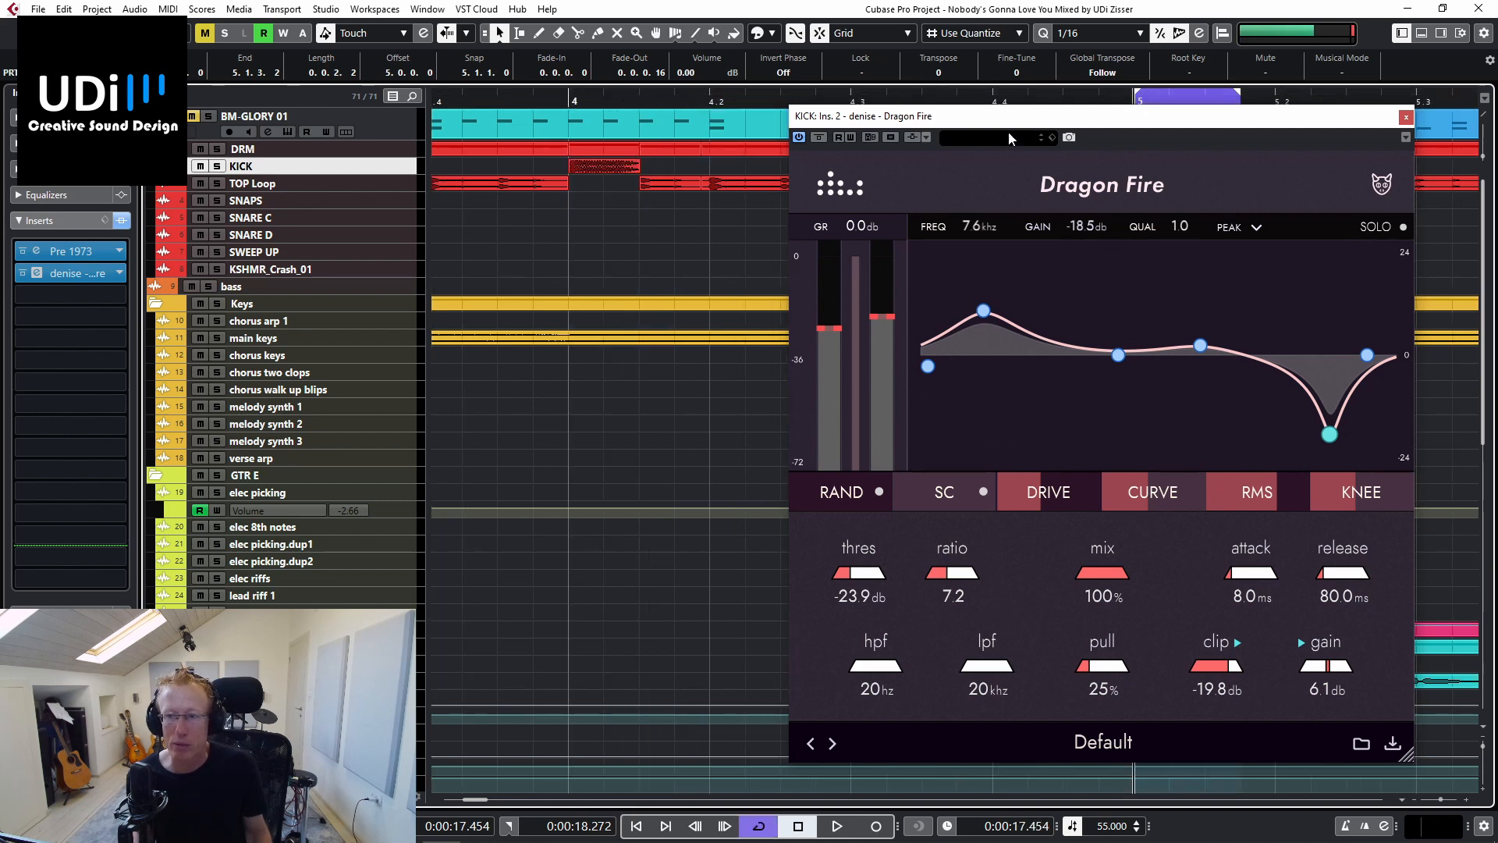
Solo the KICK track, and move the low boost to 38 Hz at 10.1 dB while the loop plays
left_click(217, 166)
key("space")
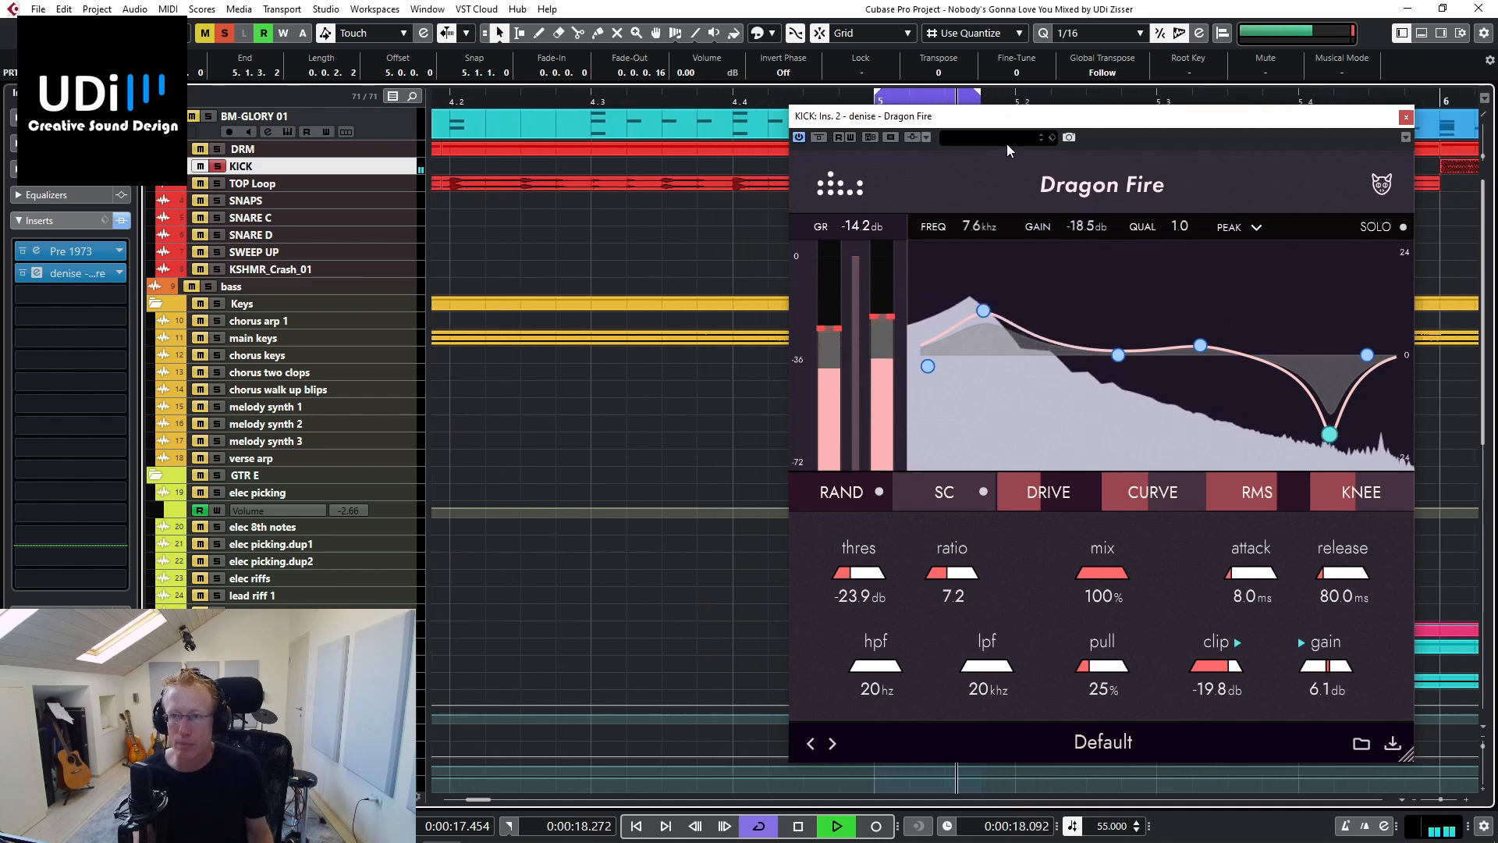
left_click_drag(984, 309, 966, 313)
key("space")
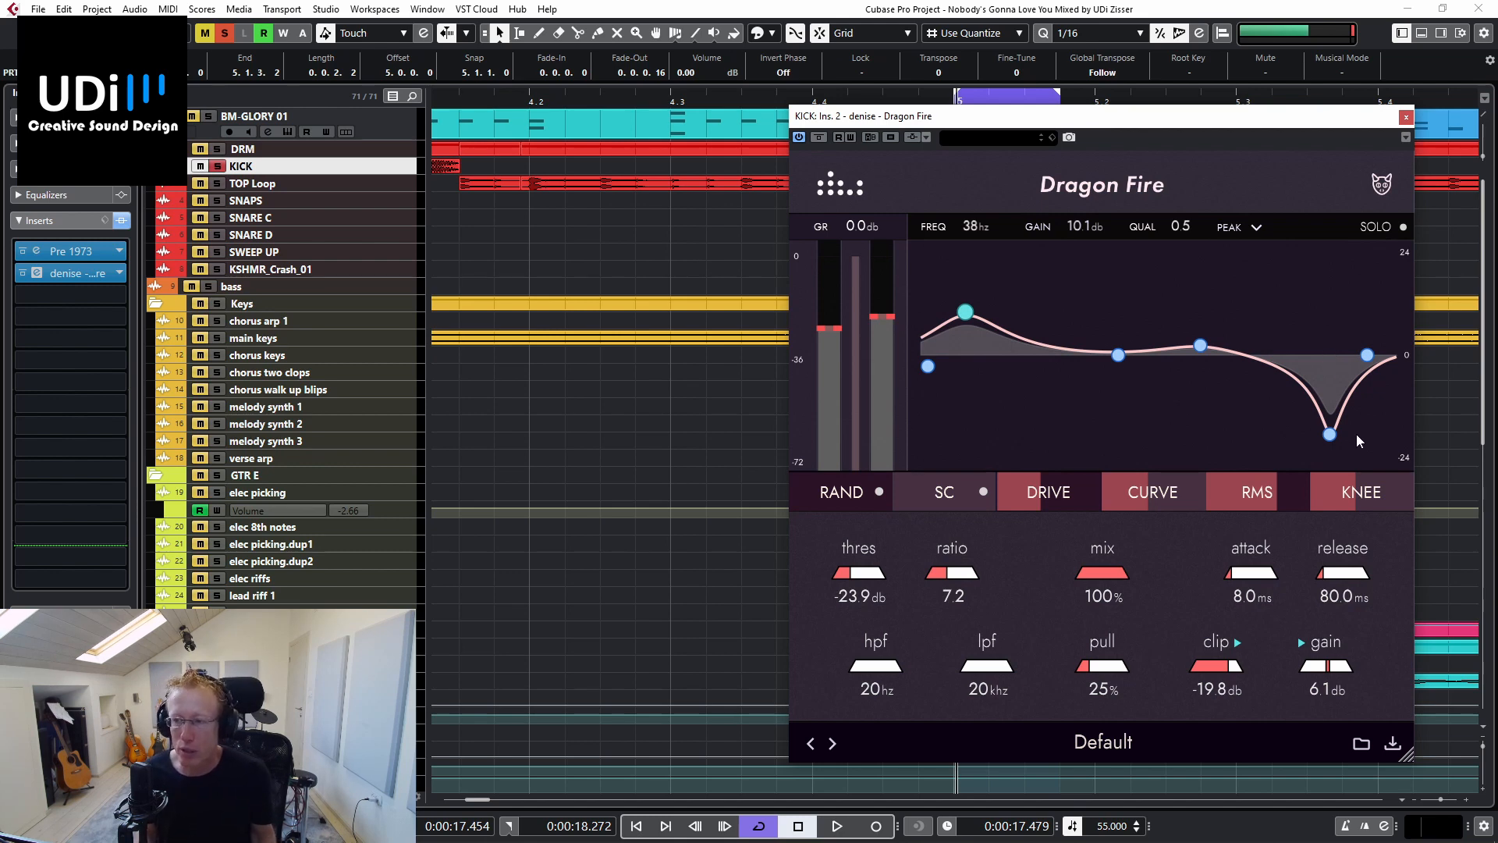
Move the high-frequency cut to 5.5 kHz at -19.5 dB, and widen it to a quality of 0.4
left_click_drag(1325, 435, 1308, 442)
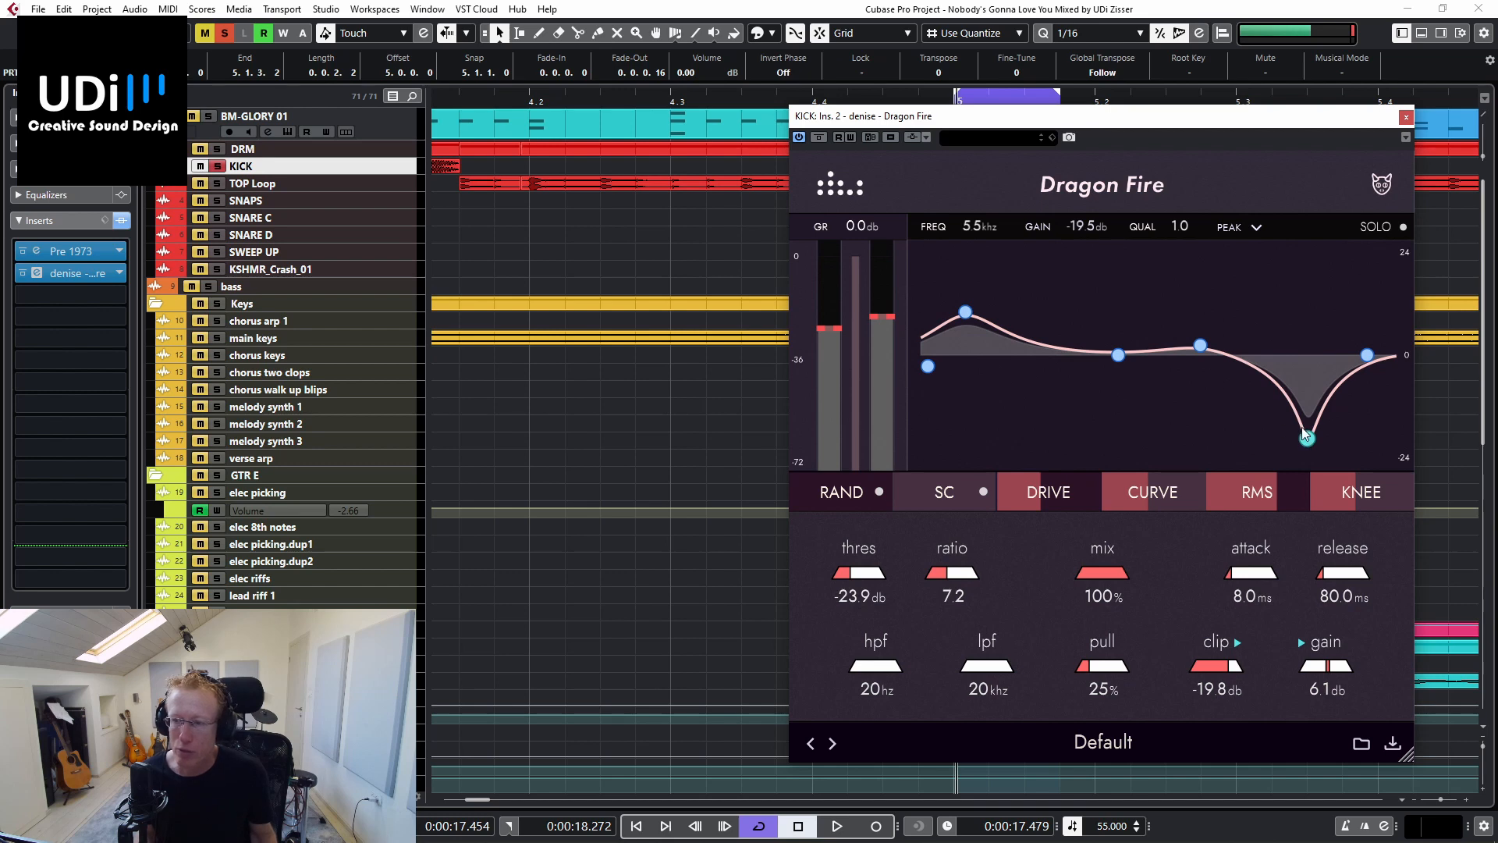
scroll(1308, 441, "down", 5)
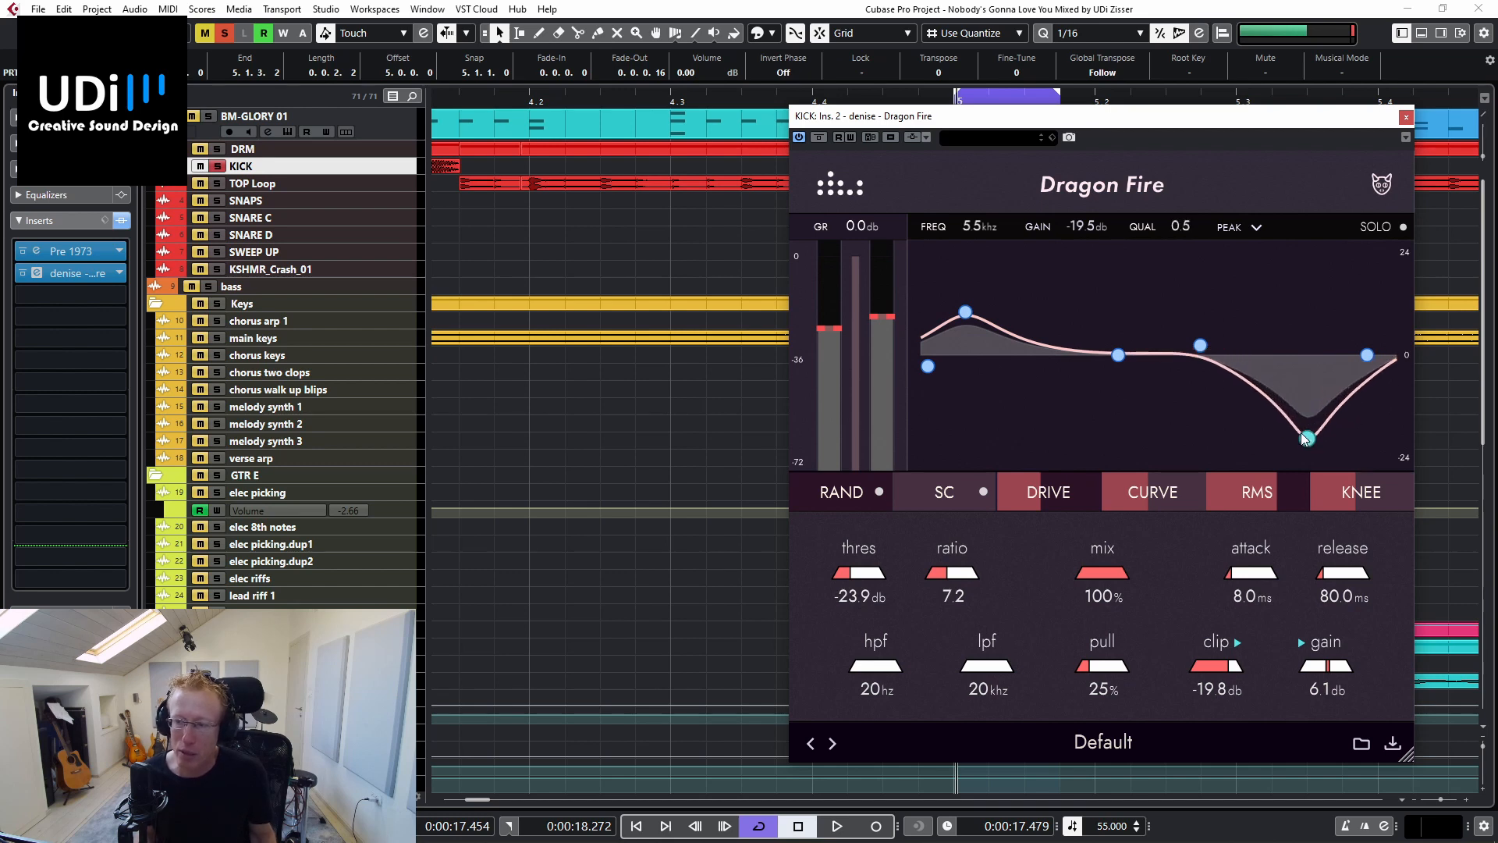
scroll(1306, 439, "down", 1)
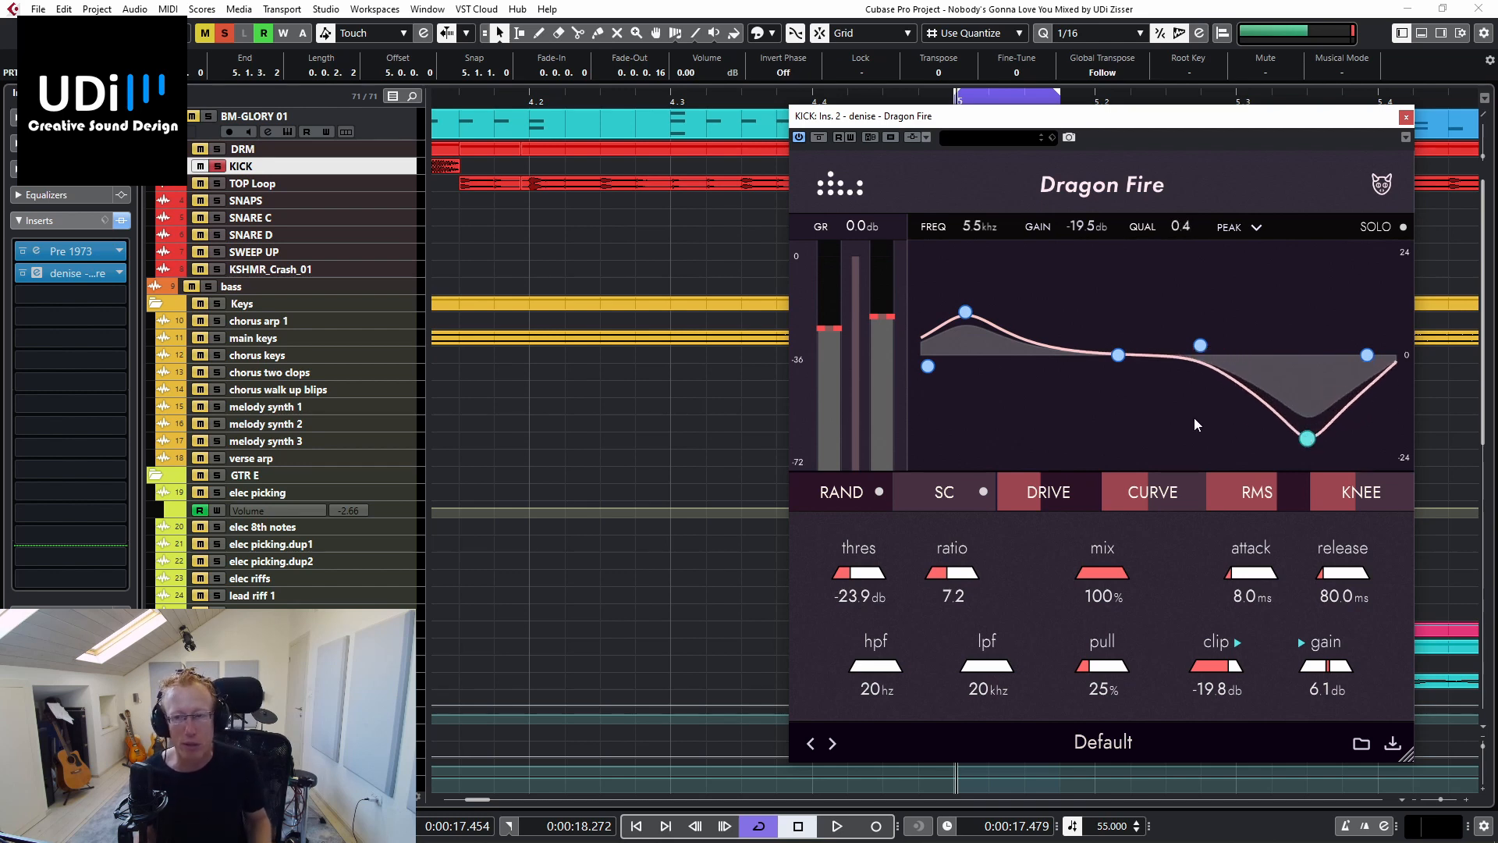
Audition the looped kick with pull at 10%, and raise pull to 20%
left_click_drag(1104, 662, 1073, 666)
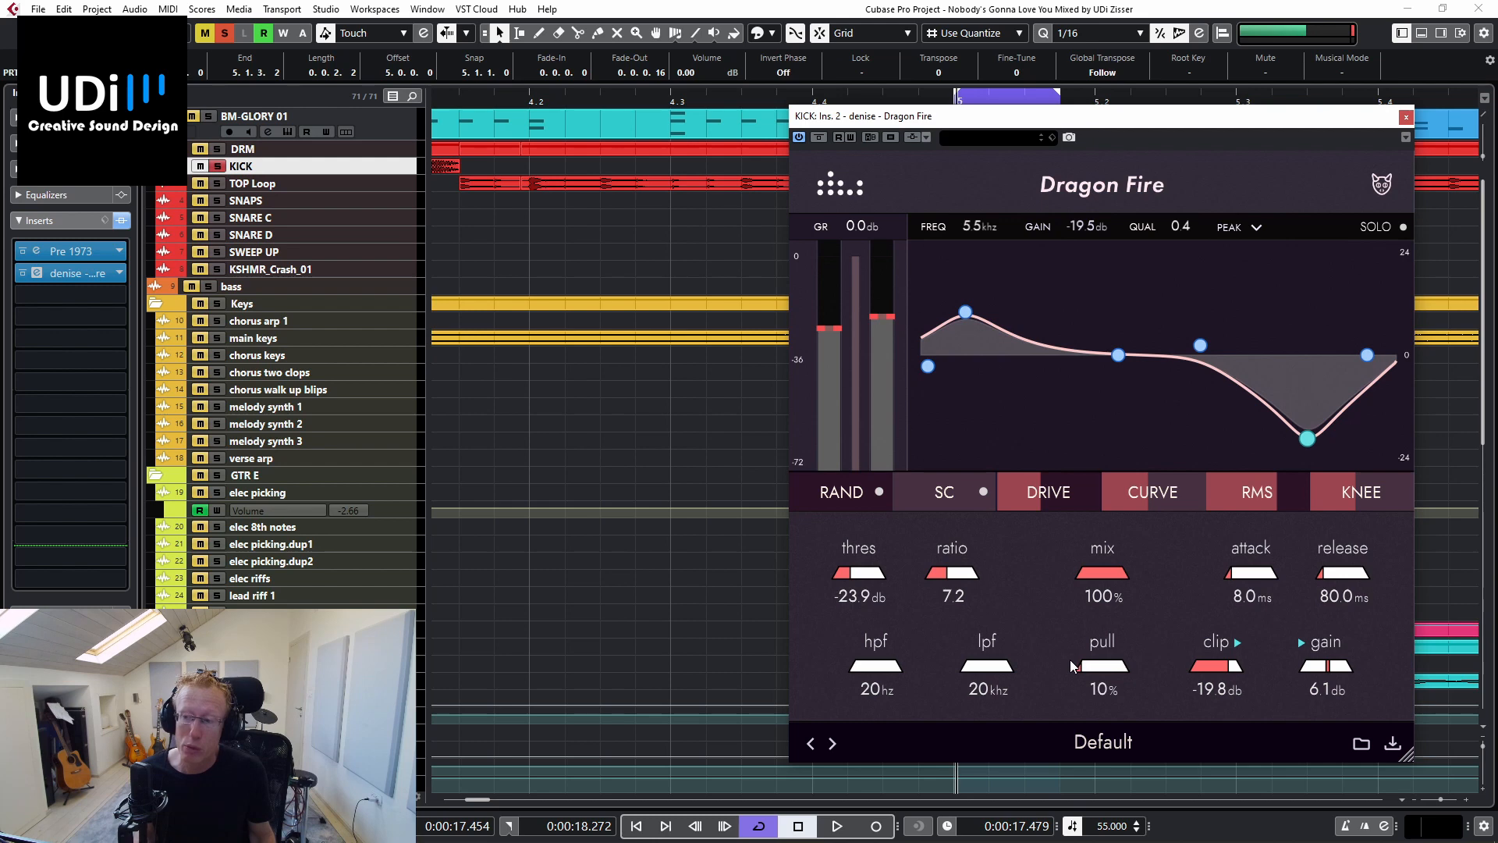
key("space")
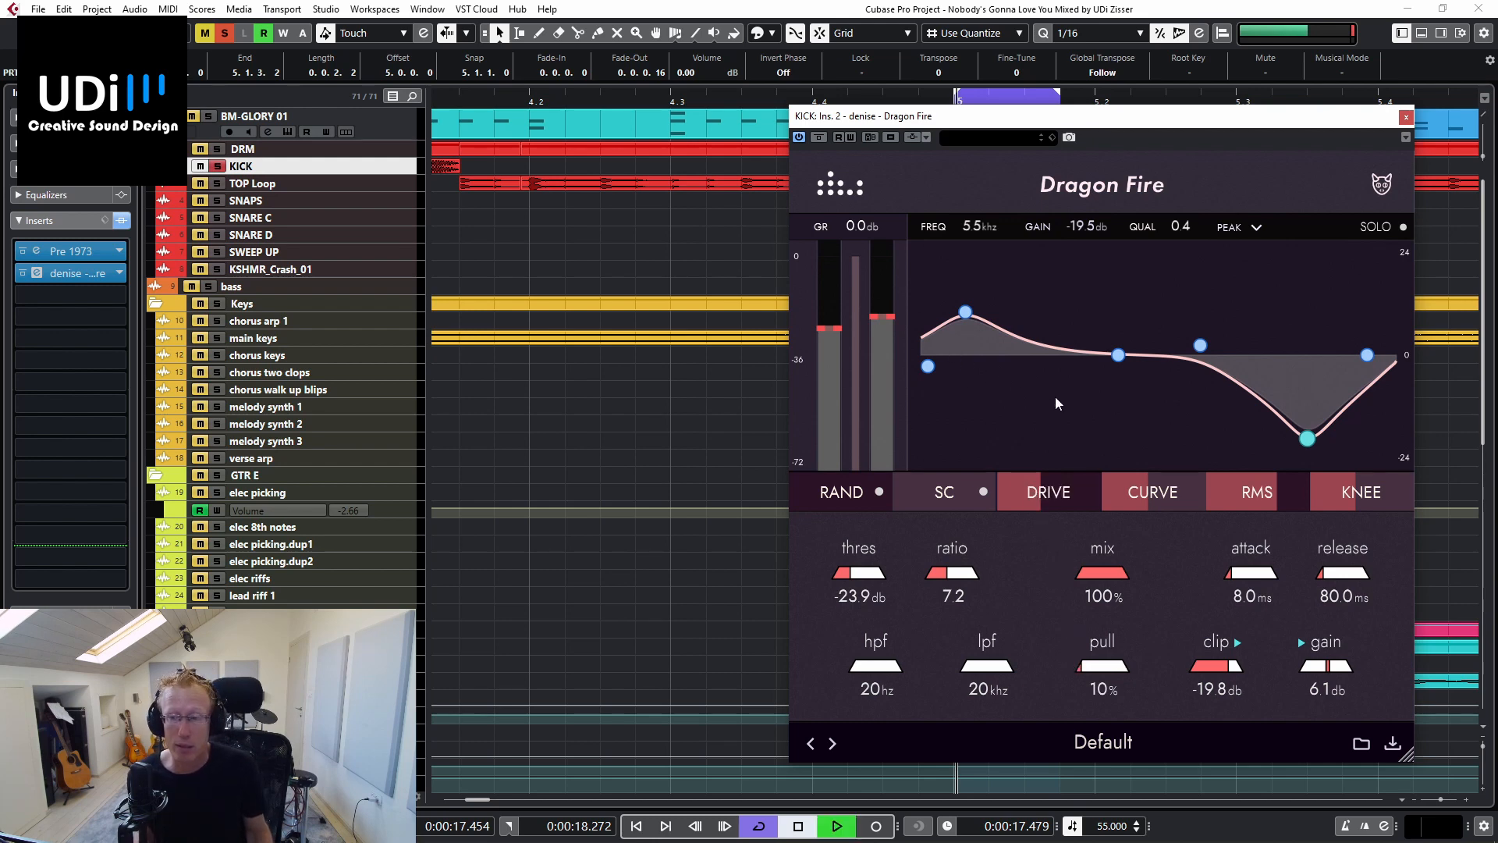
mouse_move(1102, 666)
left_mouse_down()
mouse_move(1147, 673)
mouse_move(1186, 662)
mouse_move(1108, 659)
mouse_move(1197, 651)
mouse_move(1104, 662)
left_mouse_up()
key("space")
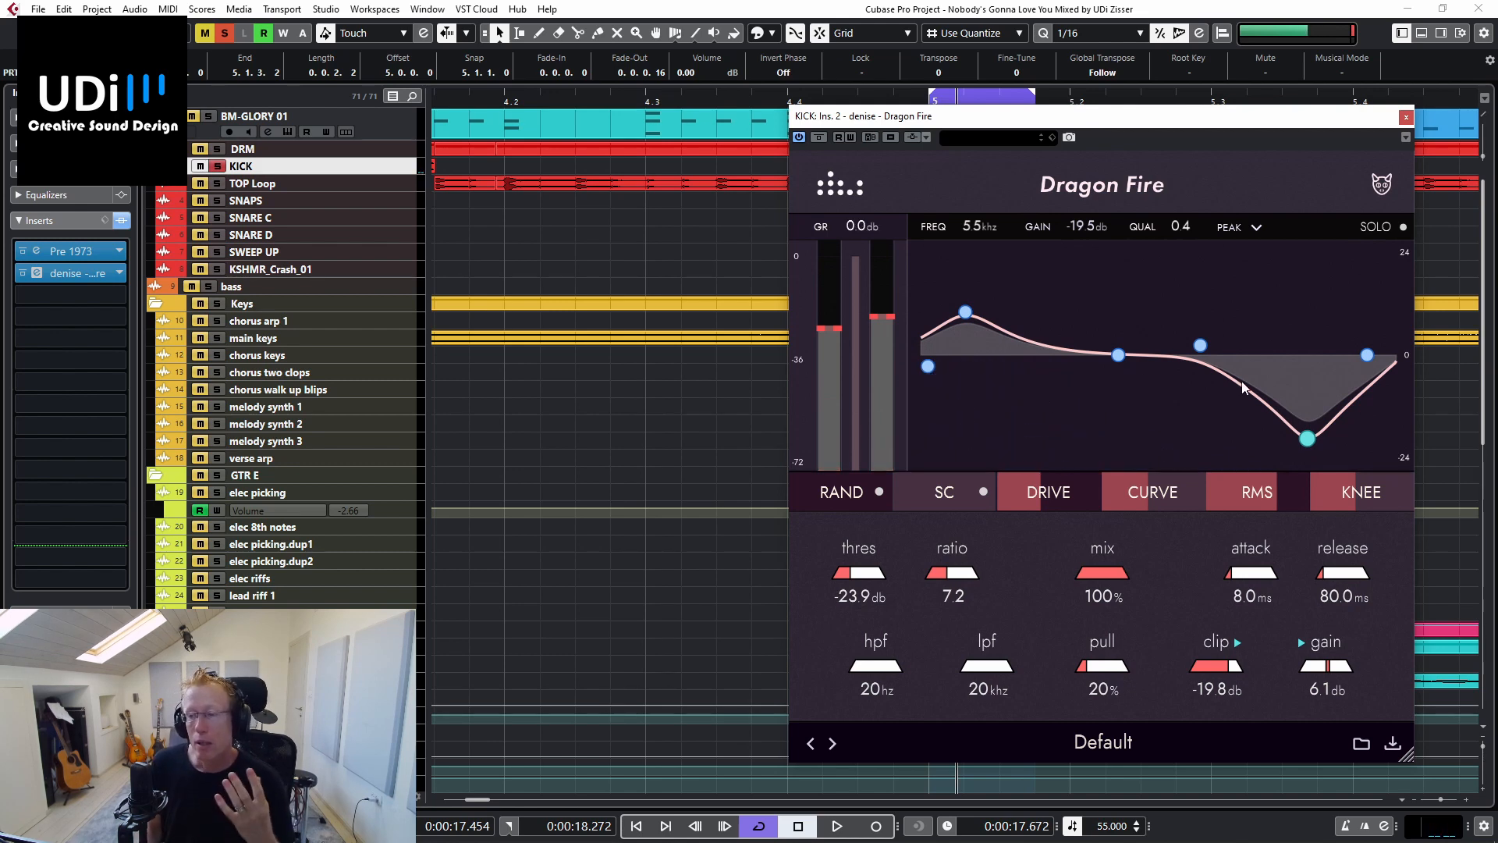
Narrow the 5.5 kHz cut to a quality of 1.7, and widen it again
scroll(1306, 439, "up", 5)
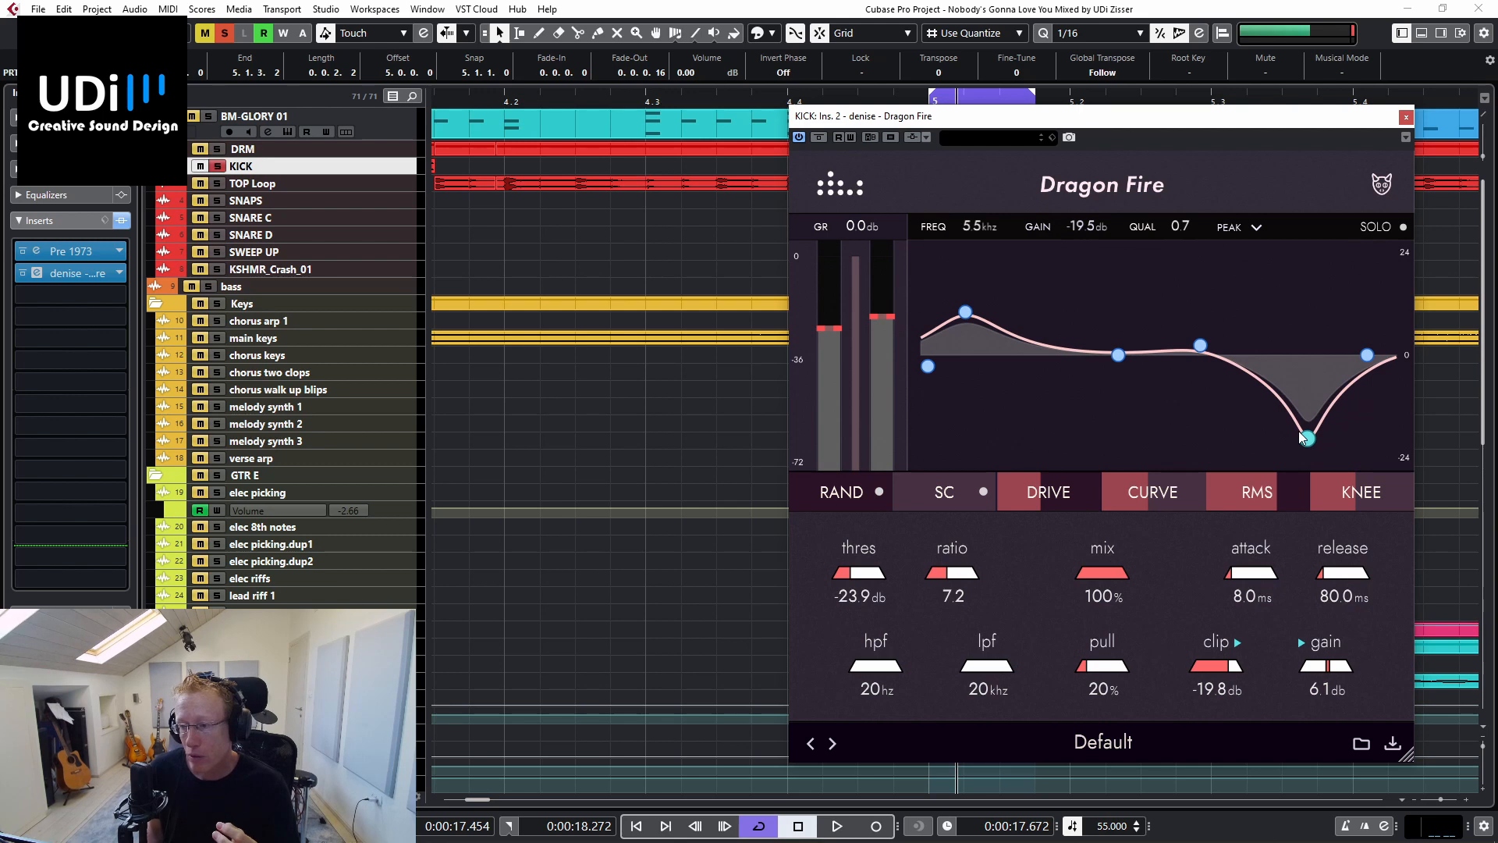
scroll(1301, 435, "up", 3)
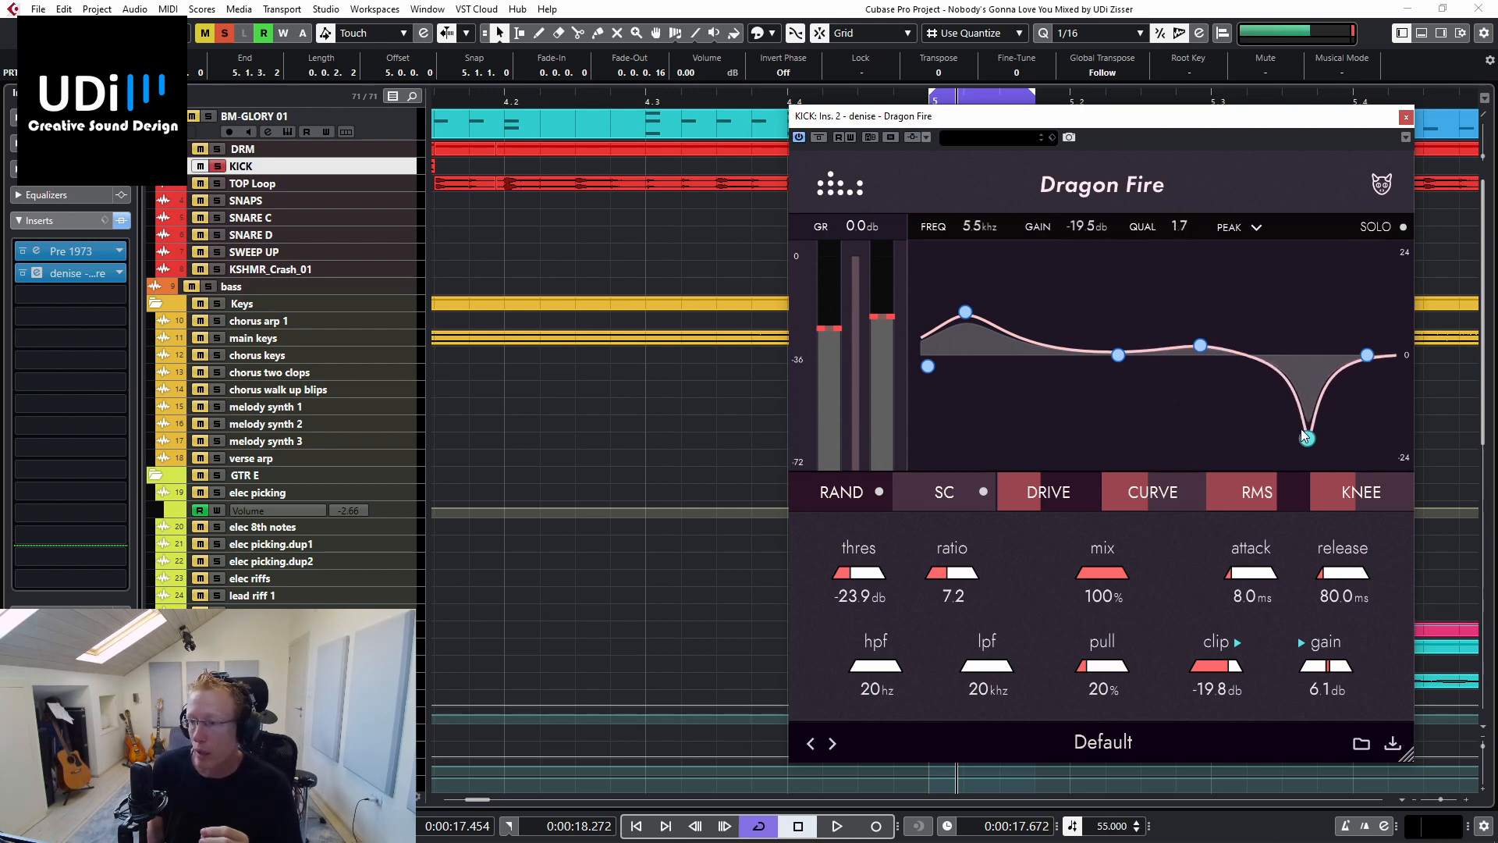
scroll(1304, 434, "down", 4)
left_click_drag(1307, 439, 1310, 438)
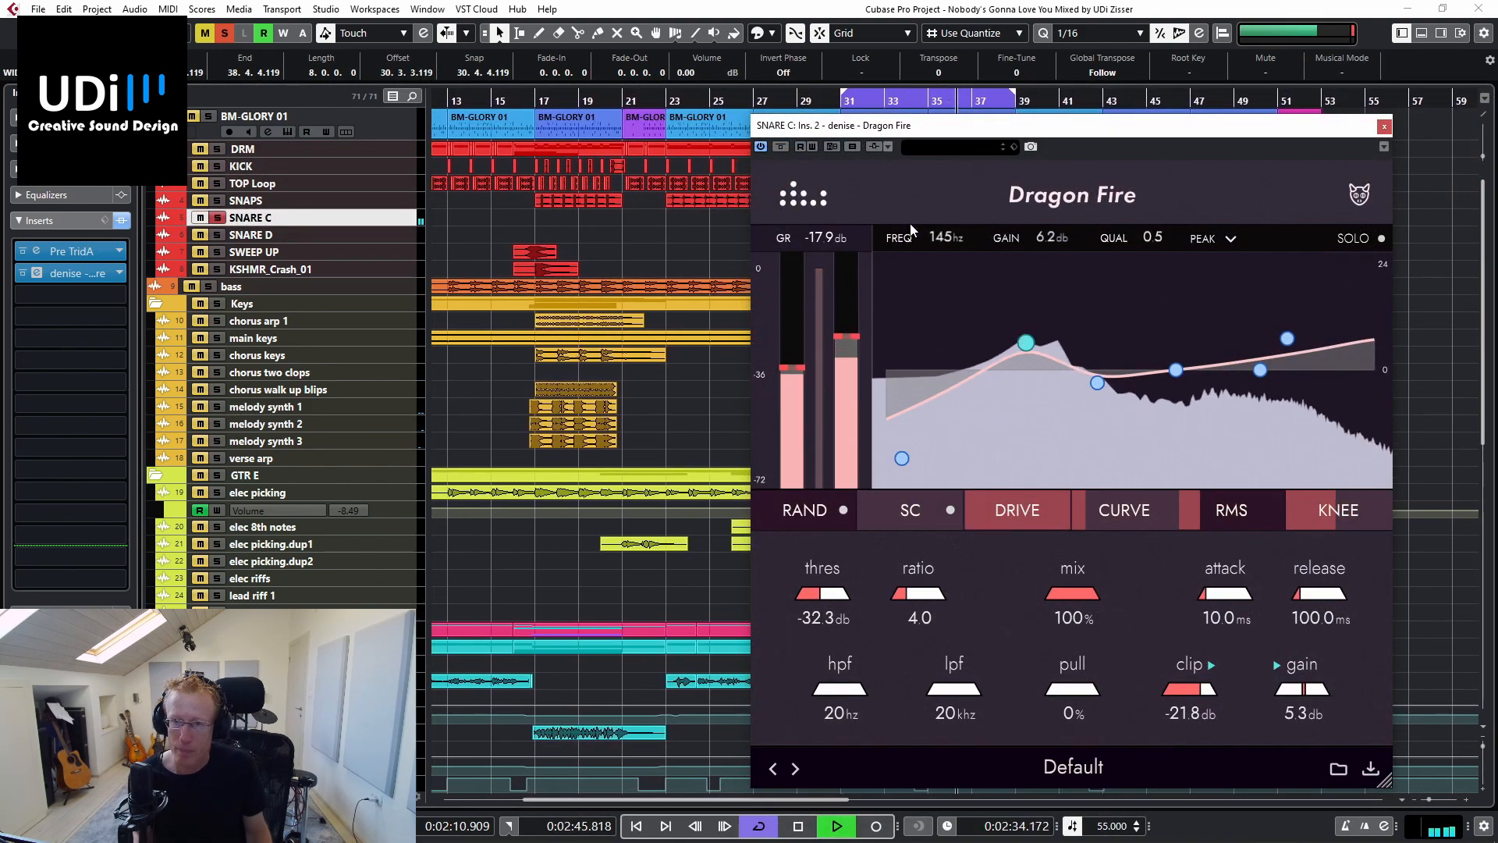
Compare the SNARE C track with Dragon Fire bypassed and active, and stop playback
left_click(781, 147)
left_click(781, 148)
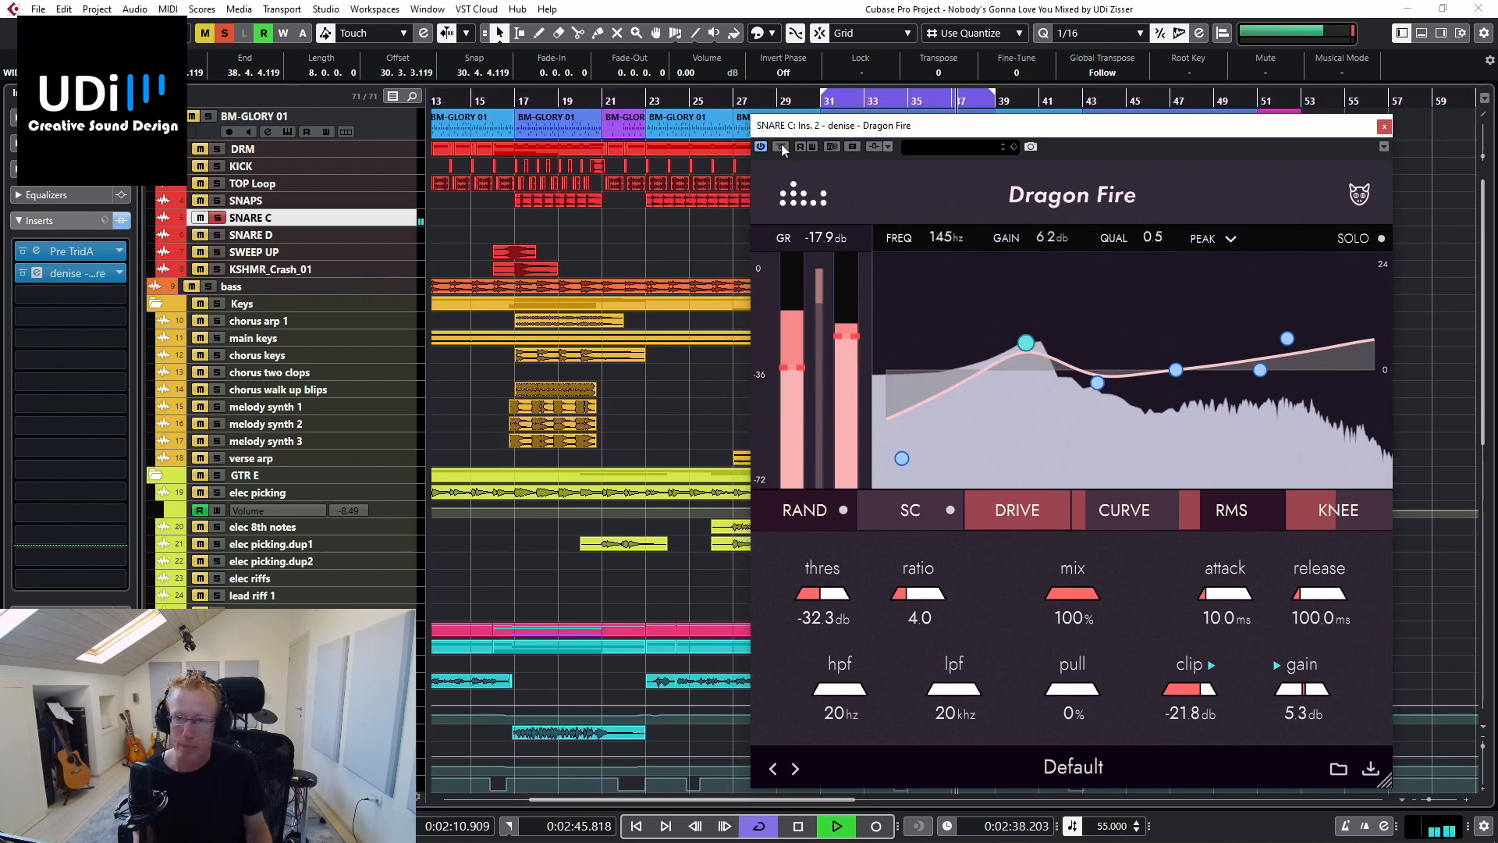
key("space")
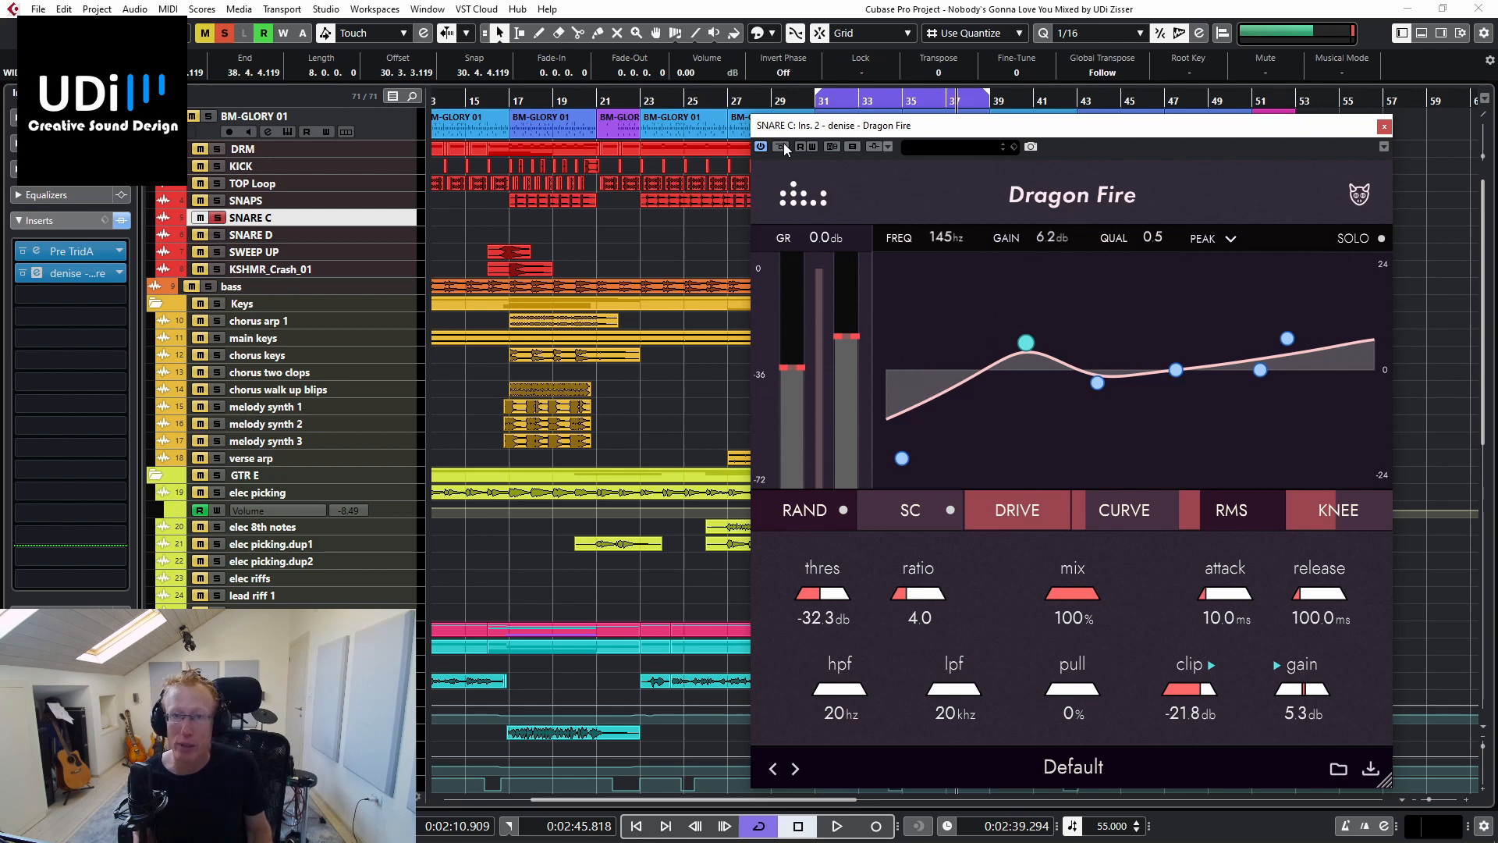
Audition SNARE C with Dragon Fire bypassed and active, and move its high shelf to 4.1 kHz at 8.4 dB
left_click(782, 147)
key("space")
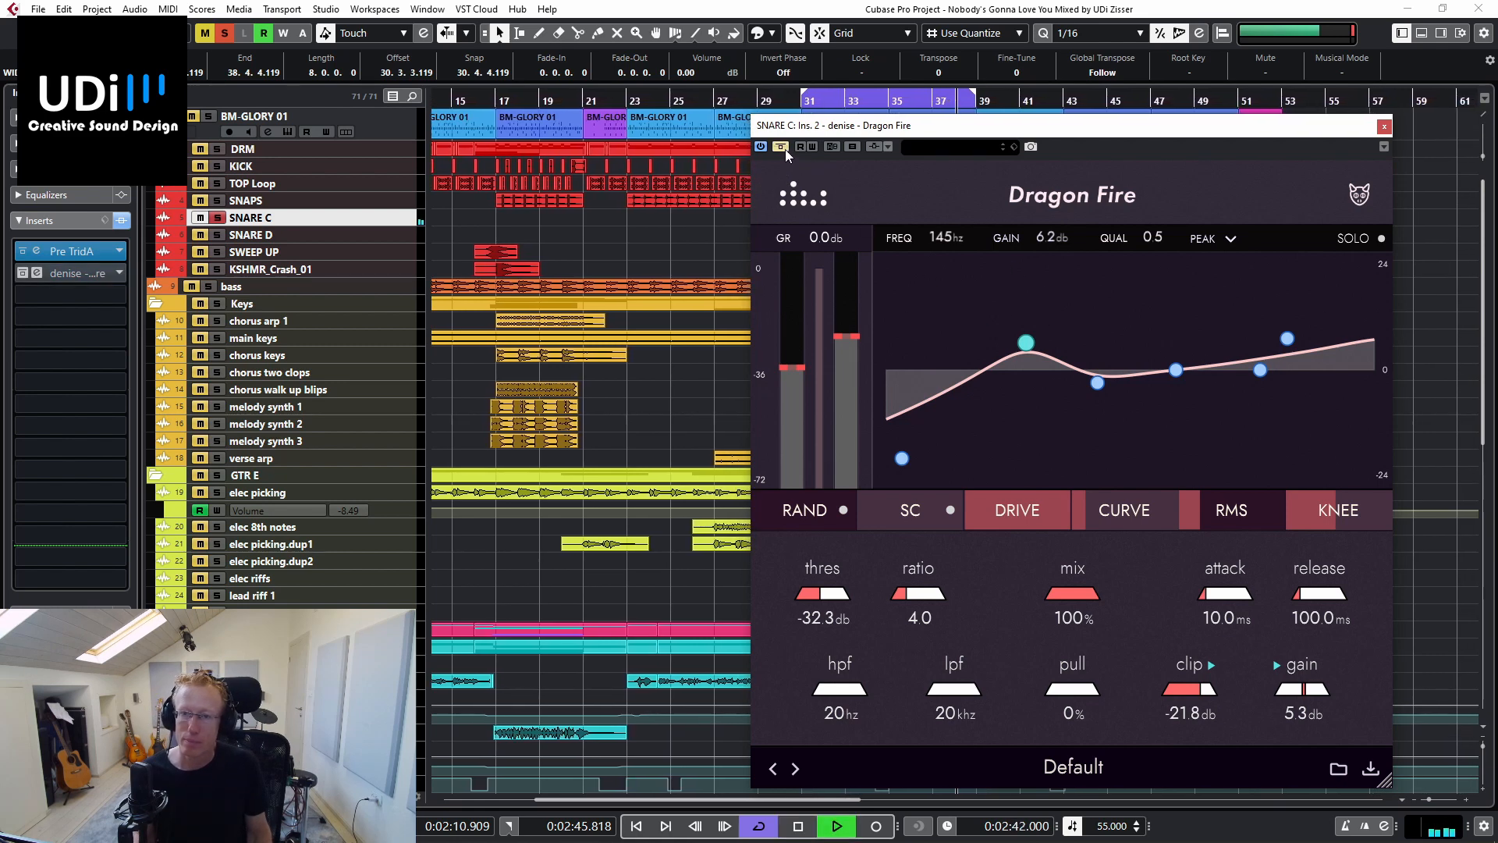
left_click(784, 150)
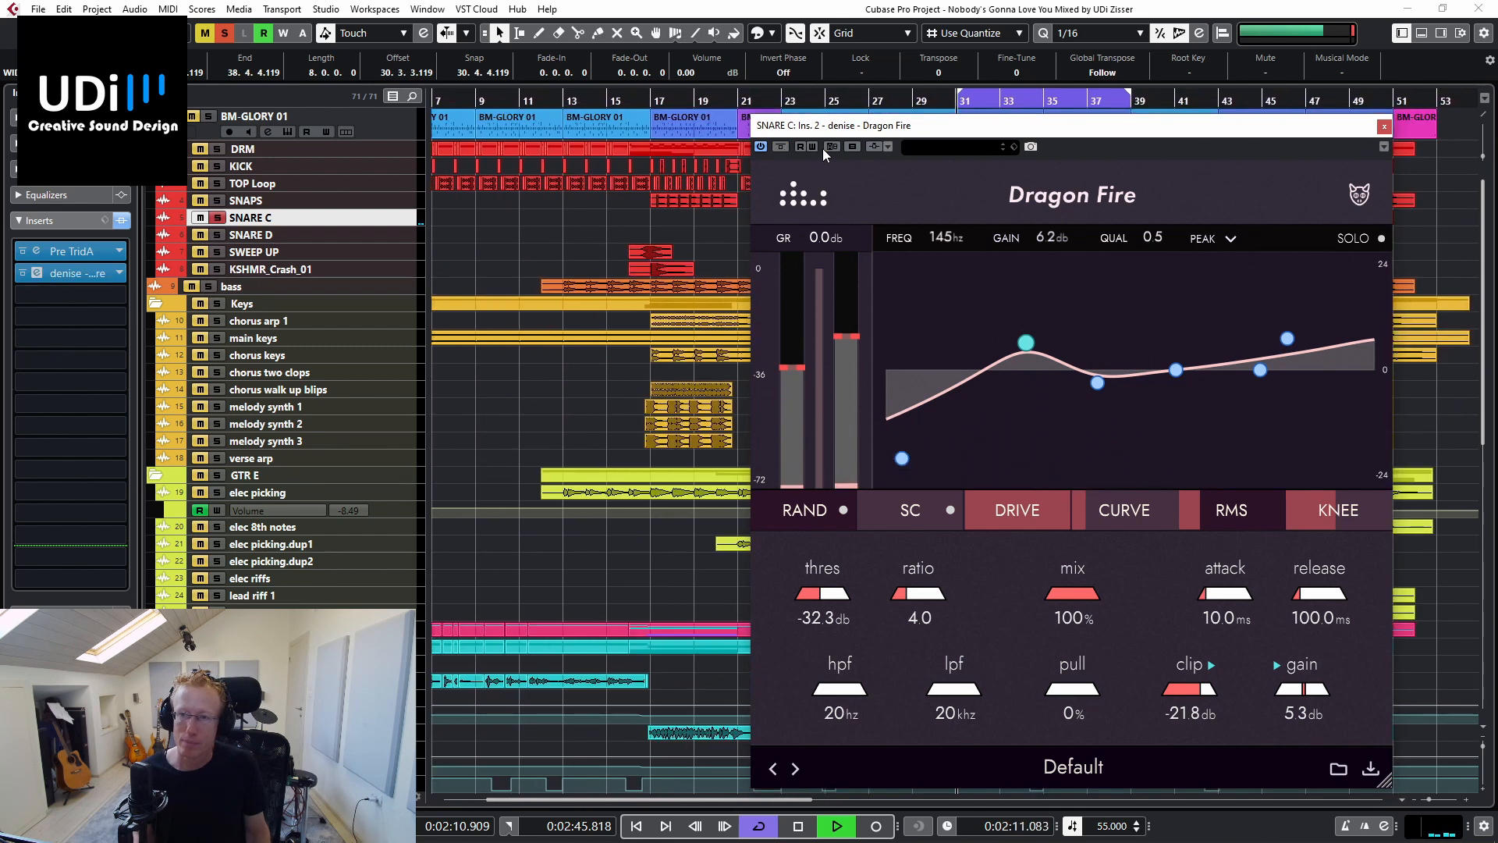
left_click(1287, 339)
left_click_drag(1289, 340, 1263, 334)
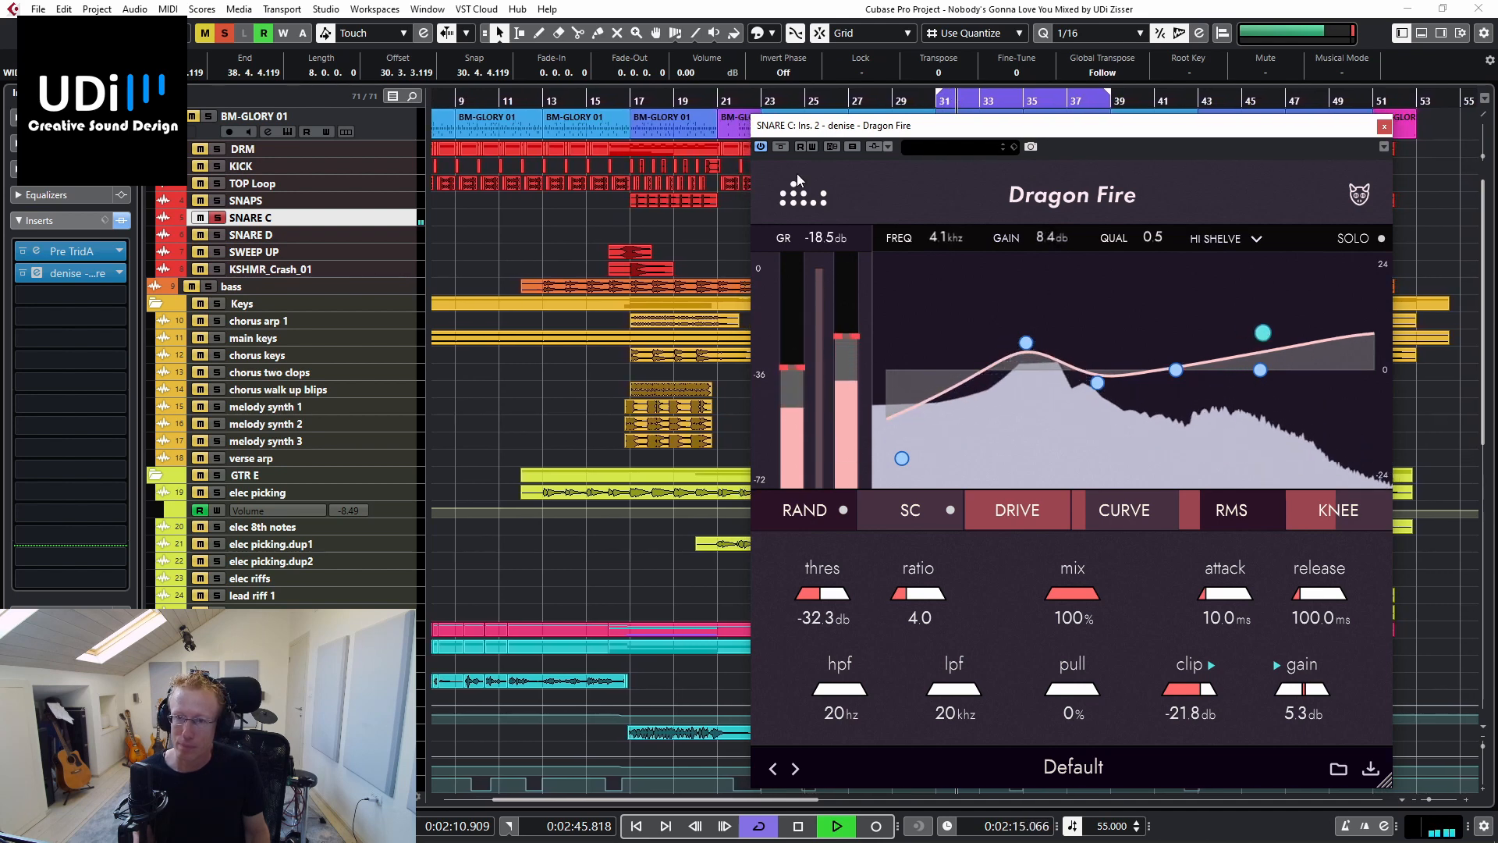
Compare the snare processed and bypassed, and clear the solo to hear it briefly in the full mix
left_click(782, 147)
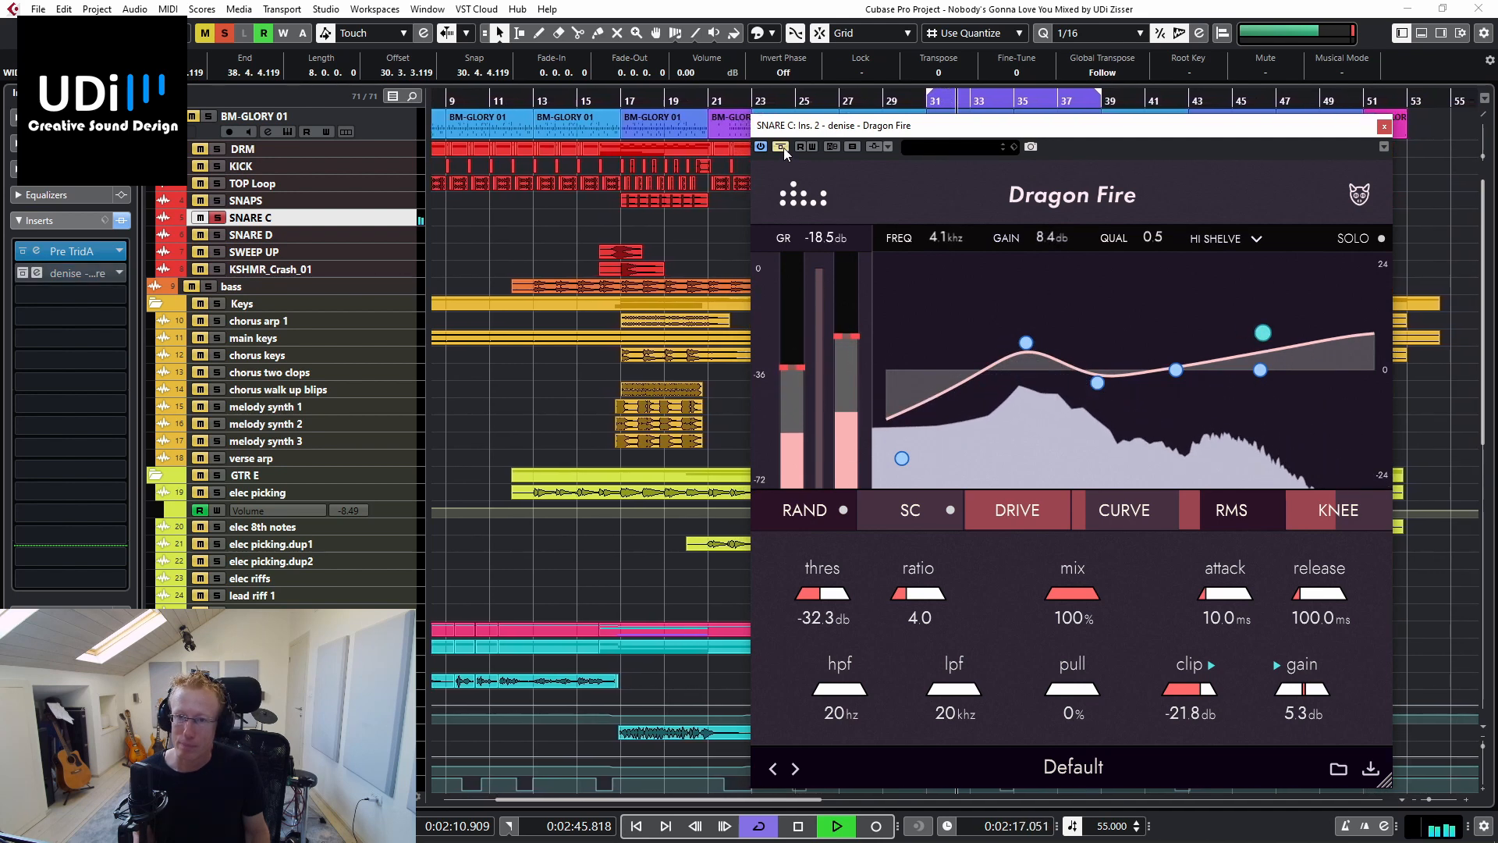
left_click(782, 148)
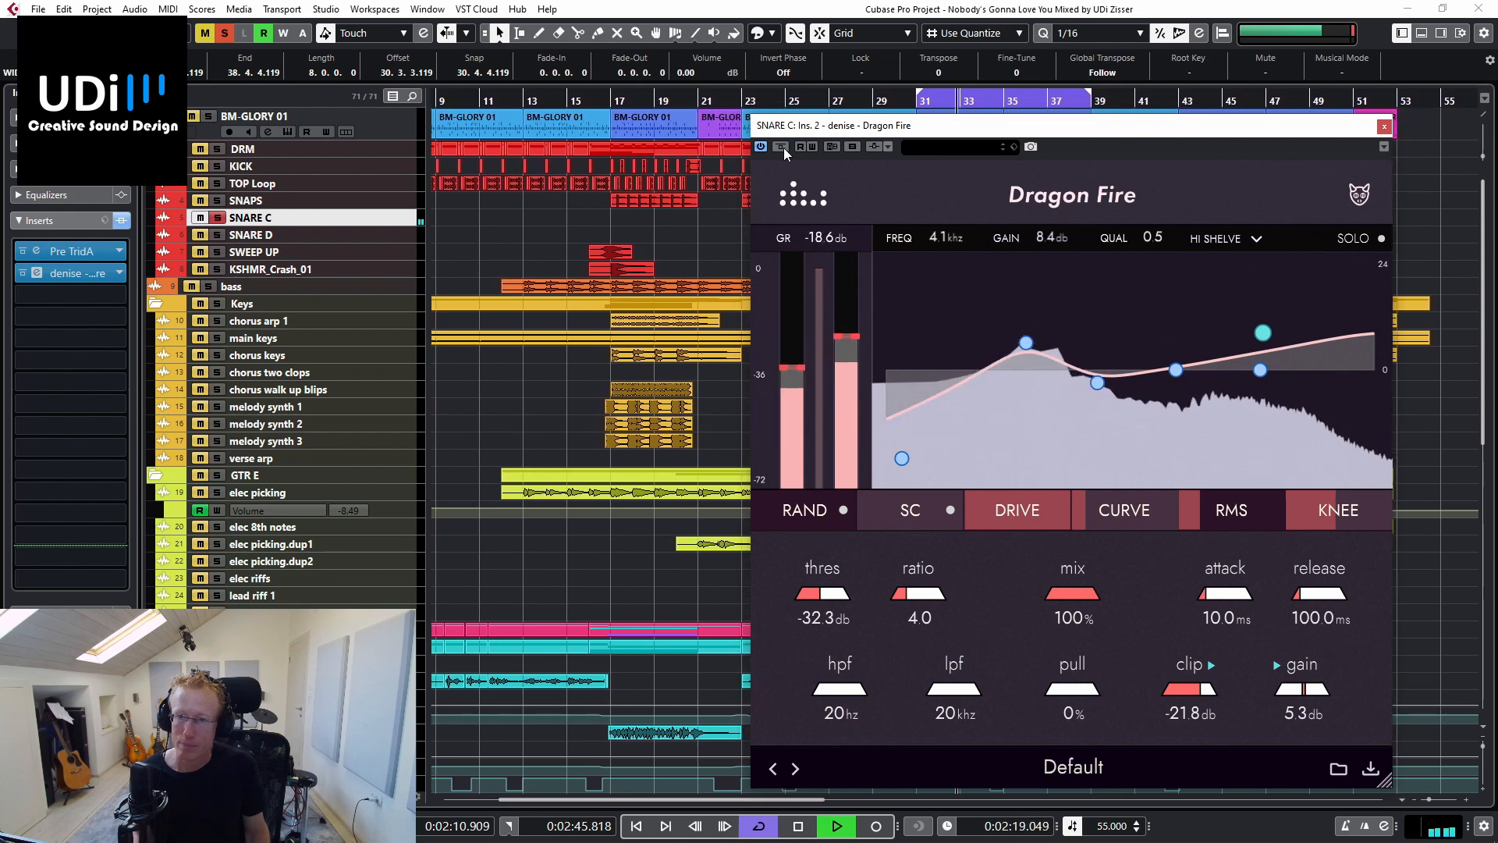
left_click(226, 35)
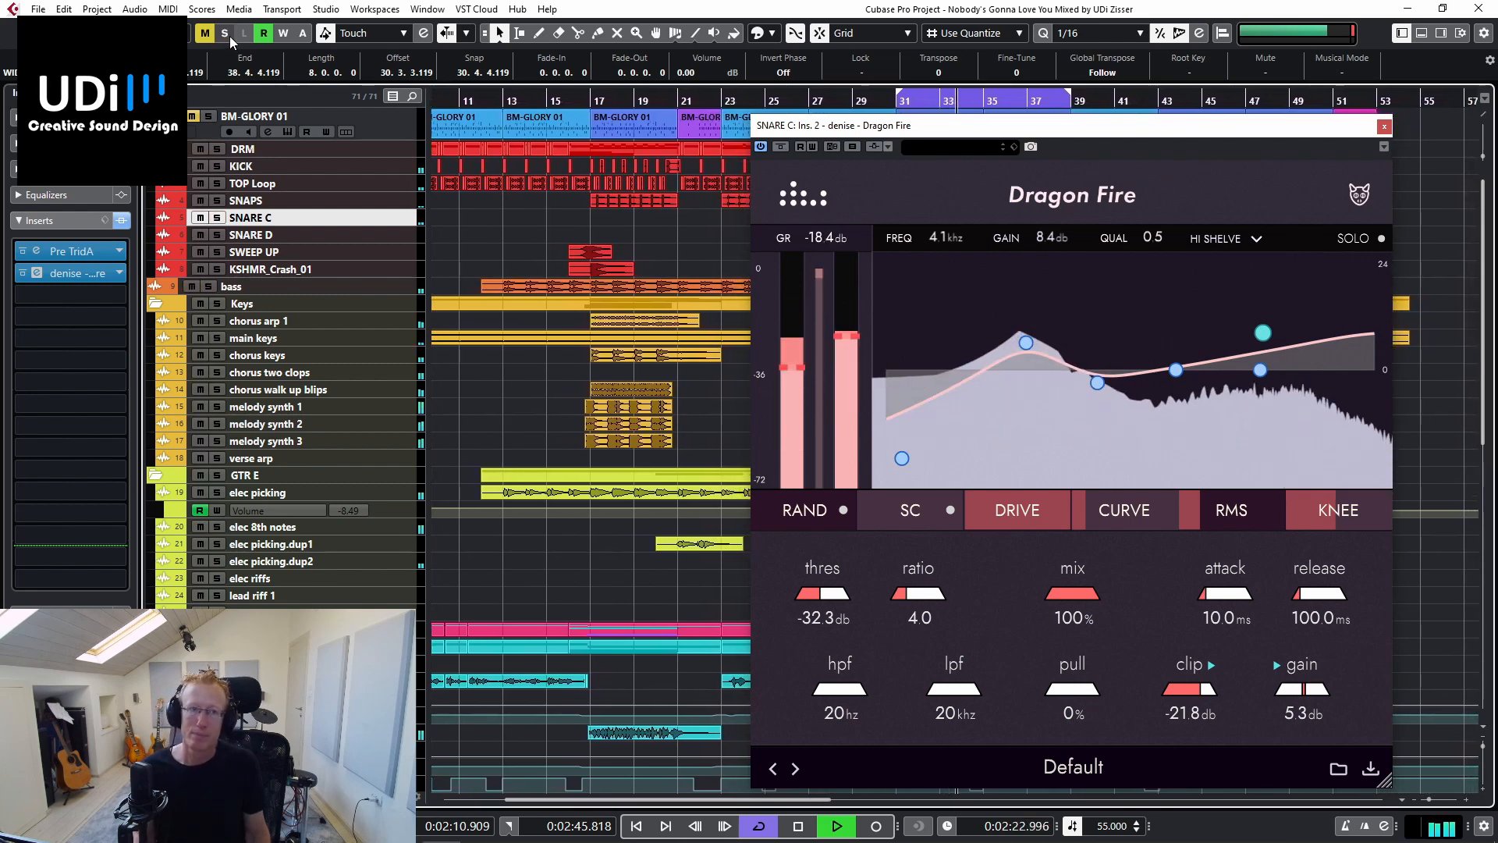
key("space")
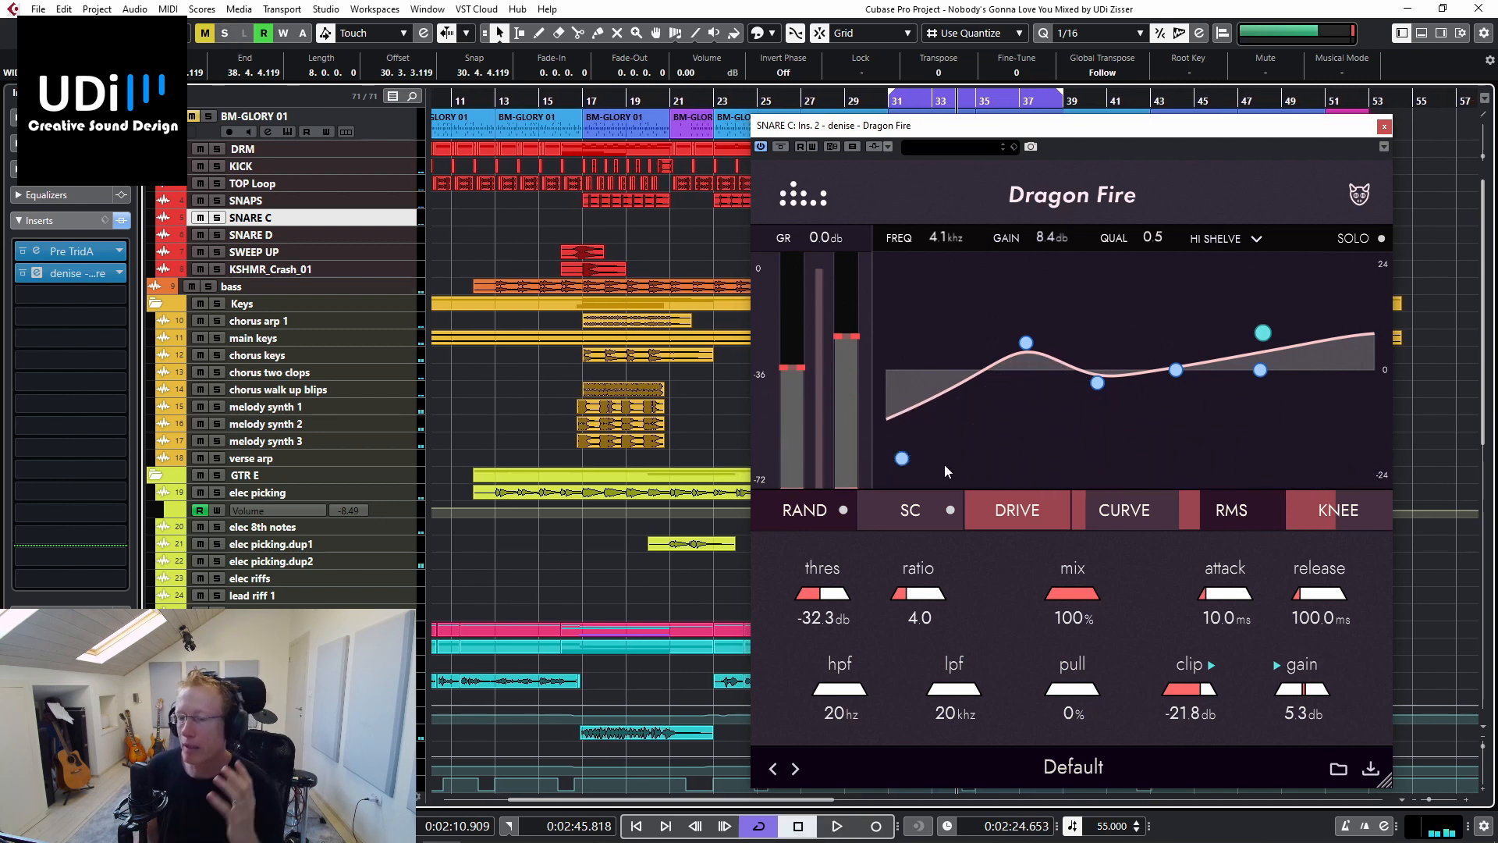
Deepen the snare's low-shelf cut slightly, and raise RMS to 59% while the full mix plays
left_click(901, 458)
mouse_move(900, 457)
left_mouse_down()
mouse_move(903, 441)
mouse_move(913, 479)
left_mouse_up()
left_click(1026, 344)
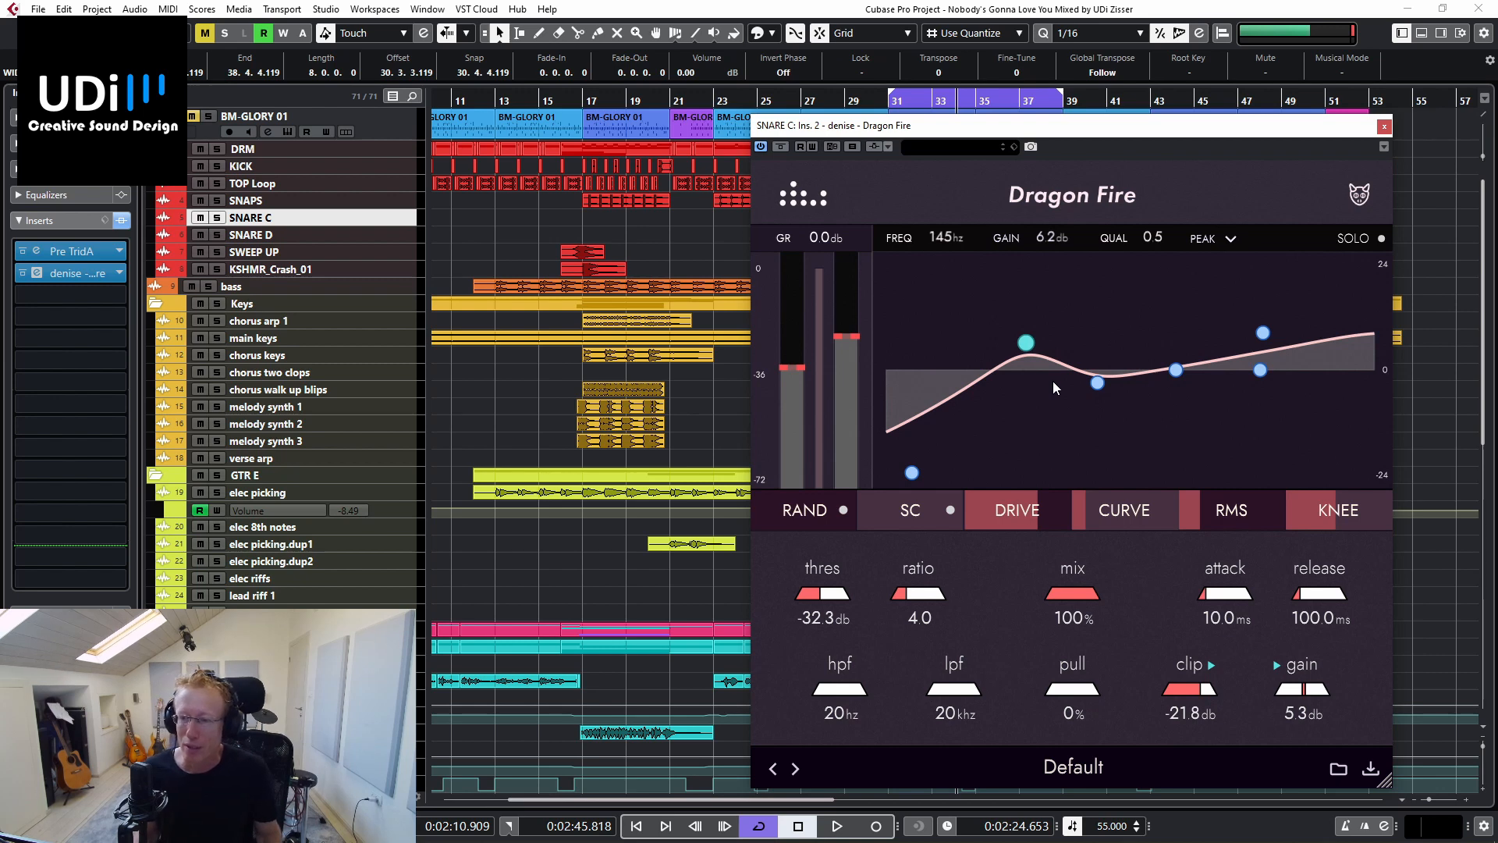
mouse_move(1086, 501)
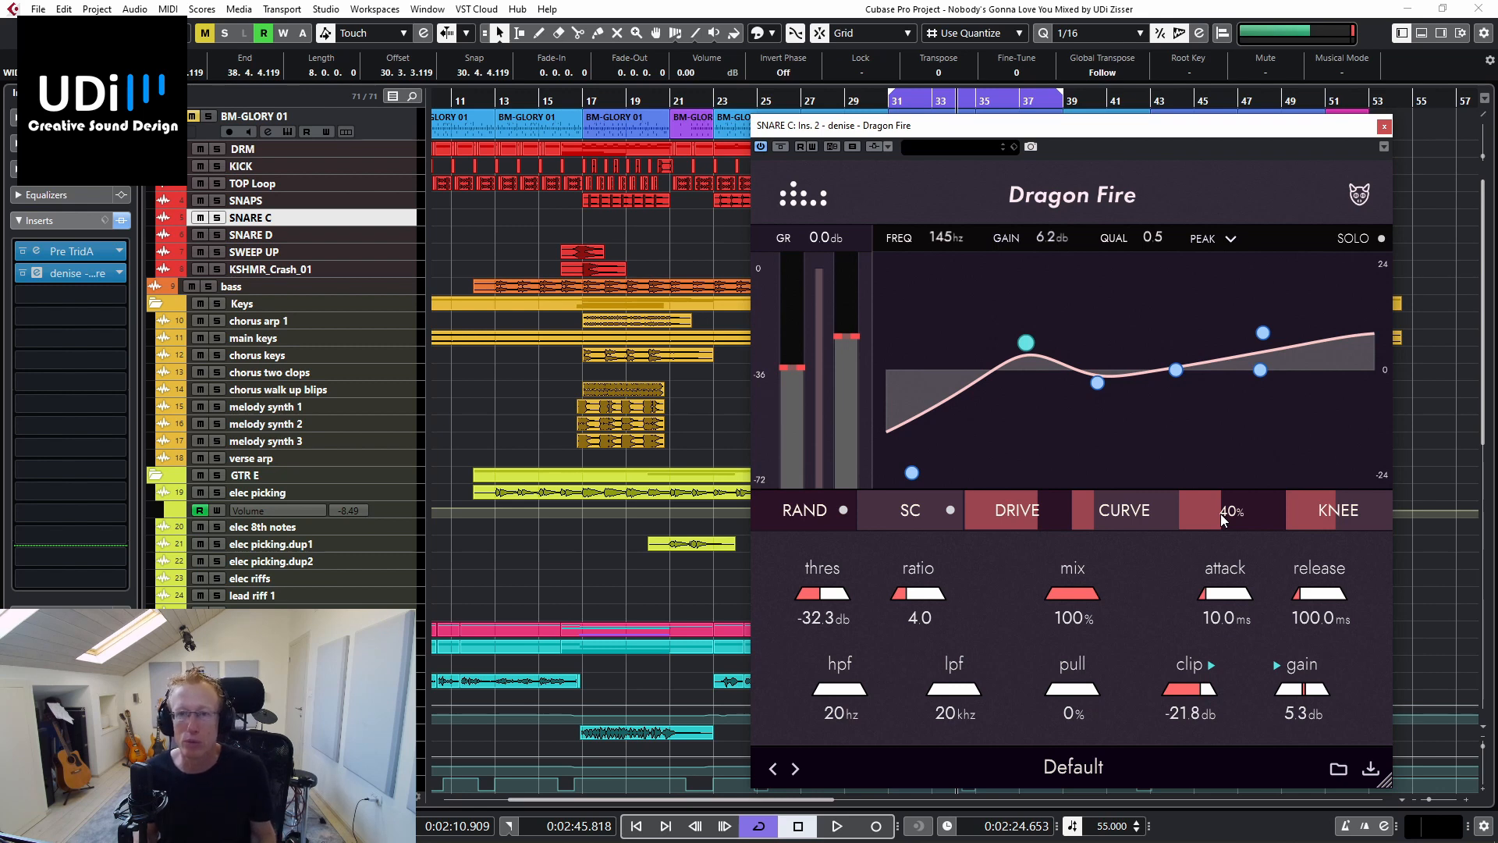
key("space")
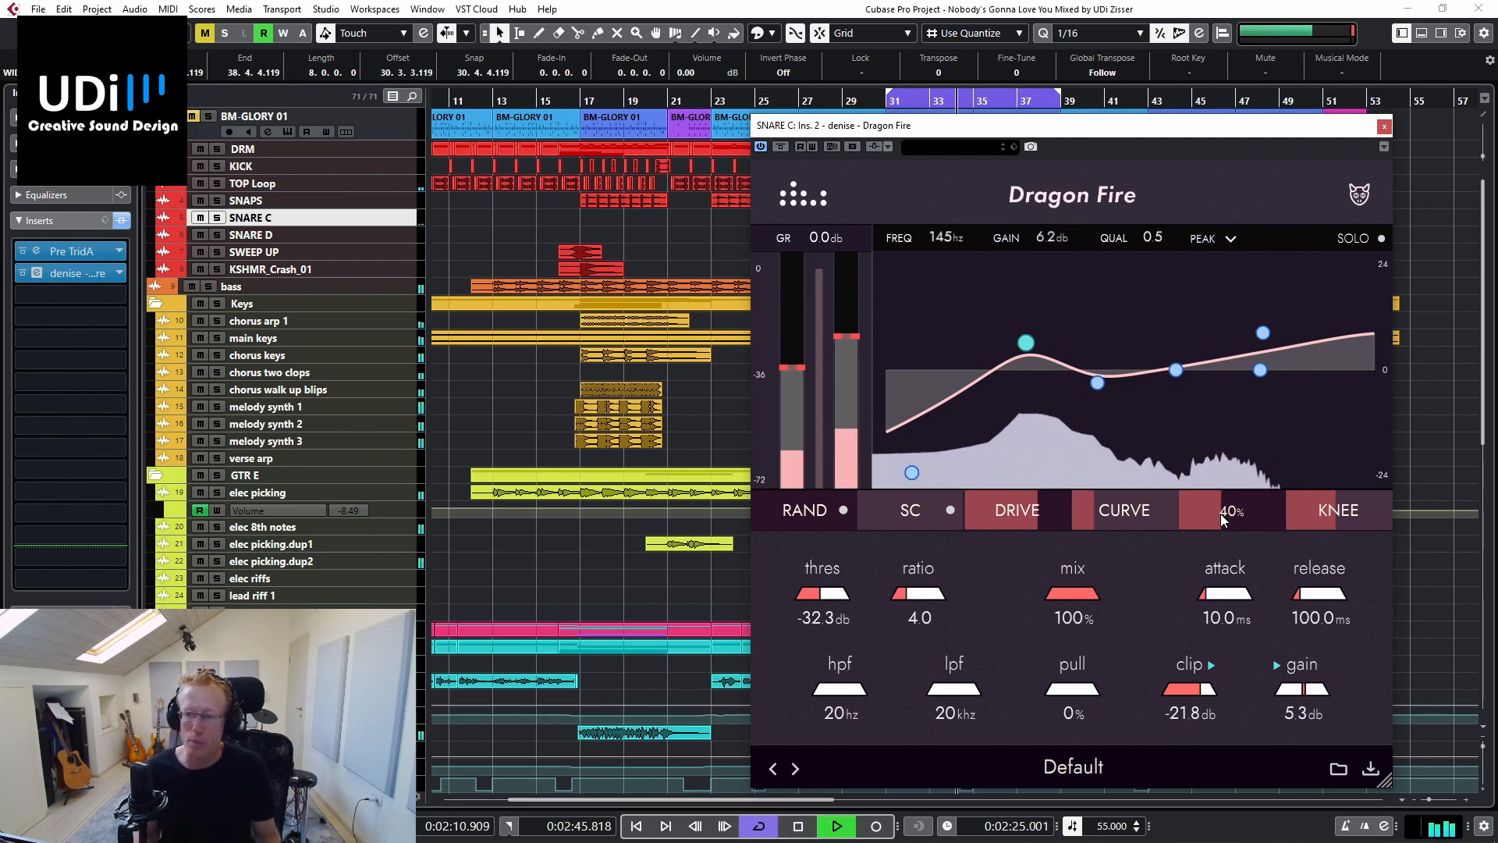
left_click_drag(1229, 520, 1247, 518)
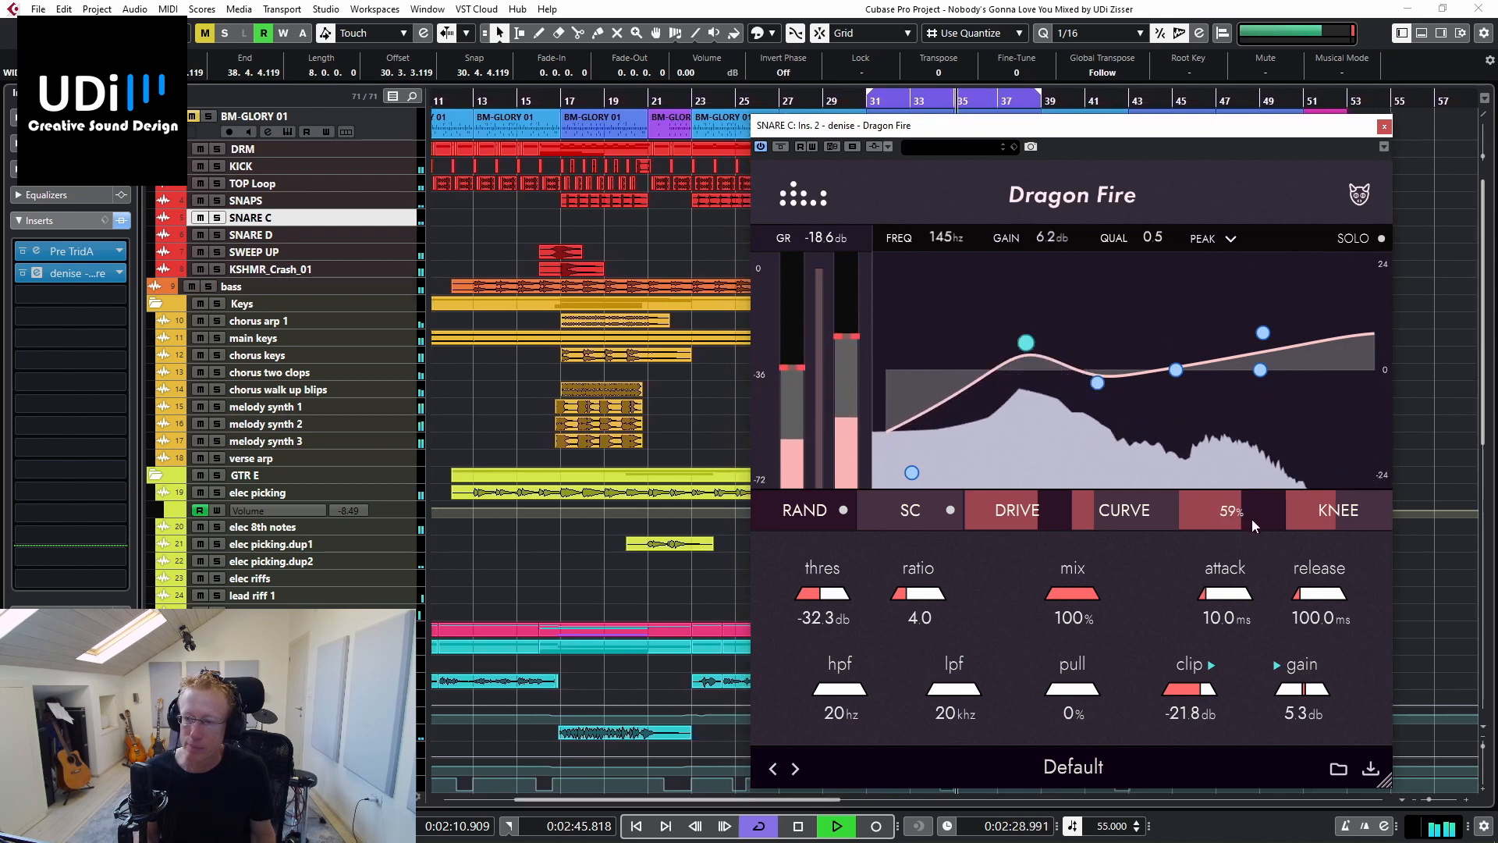
Solo SNARE C and raise its low peak band to 8.4 dB at 148 Hz
left_click(217, 219)
mouse_move(1029, 346)
left_mouse_down()
mouse_move(1032, 295)
mouse_move(1030, 353)
mouse_move(1030, 334)
left_mouse_up()
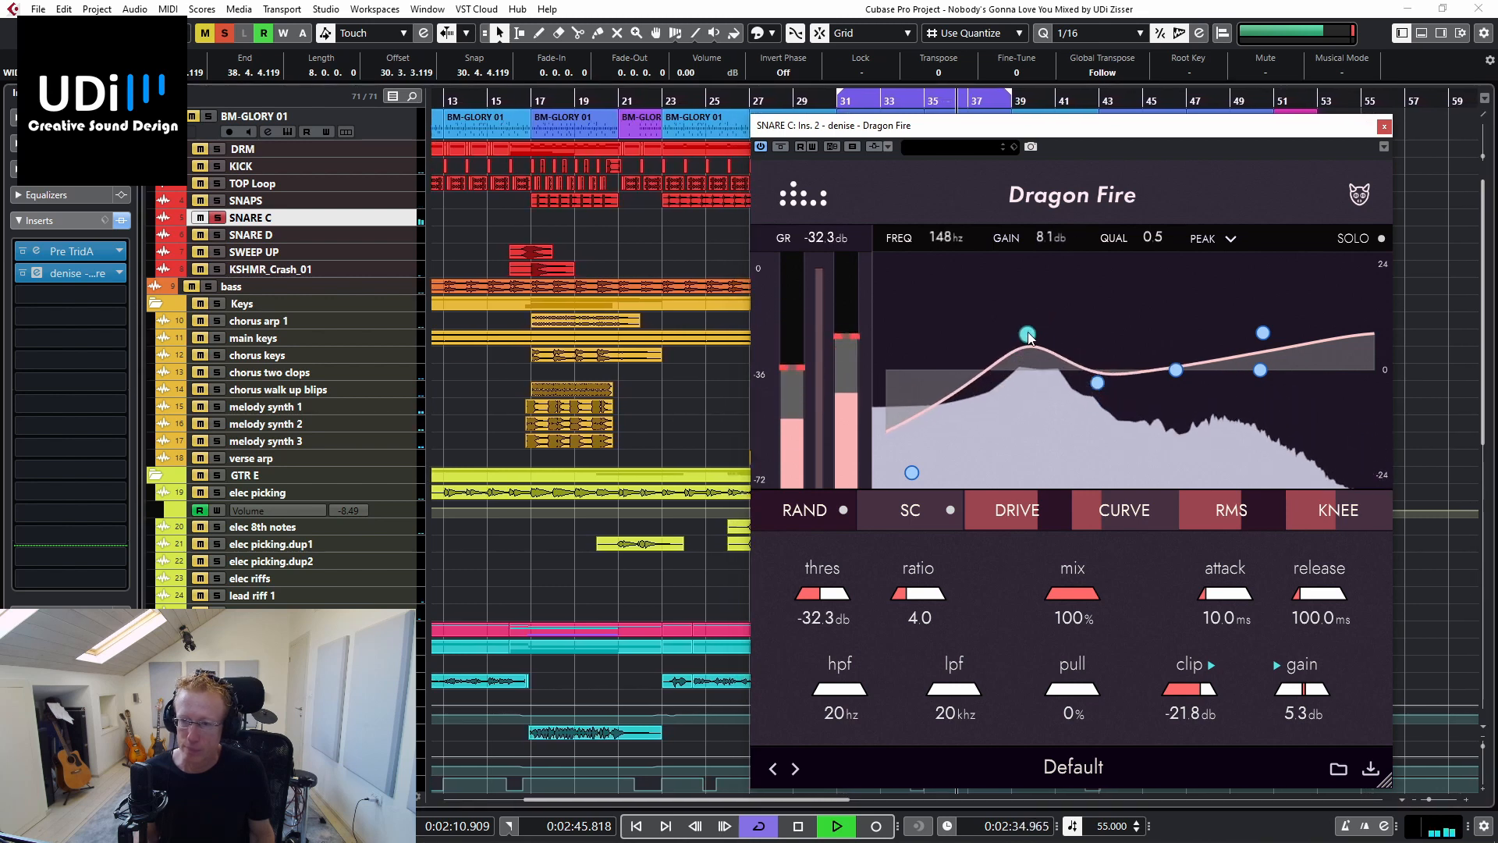
Set the snare compressor's pull to 42% and its clip level to -17.9 dB, and stop playback
left_click_drag(1073, 704, 1118, 692)
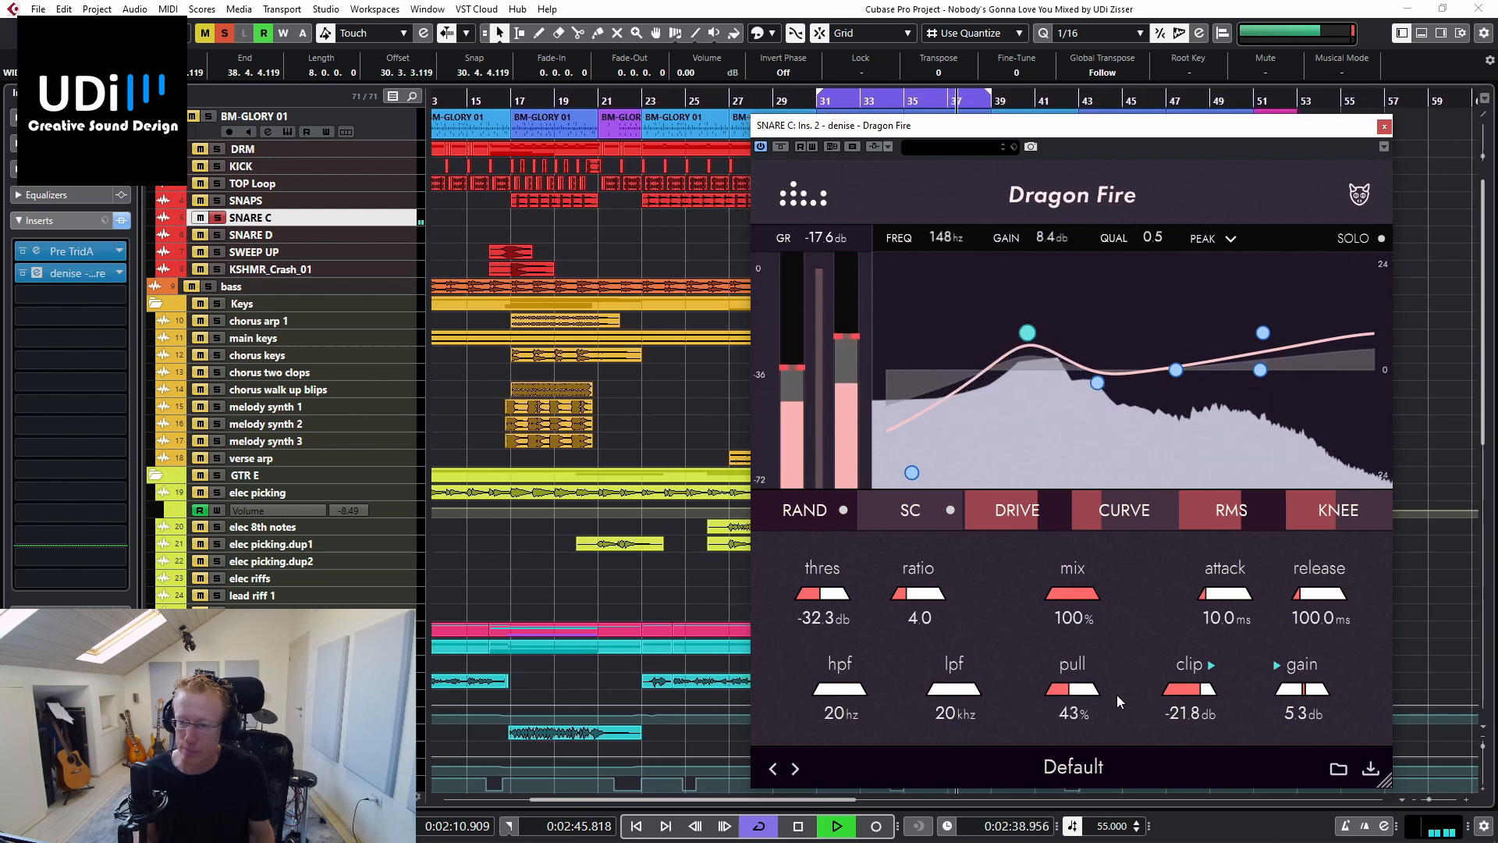
left_click_drag(1117, 695, 1115, 694)
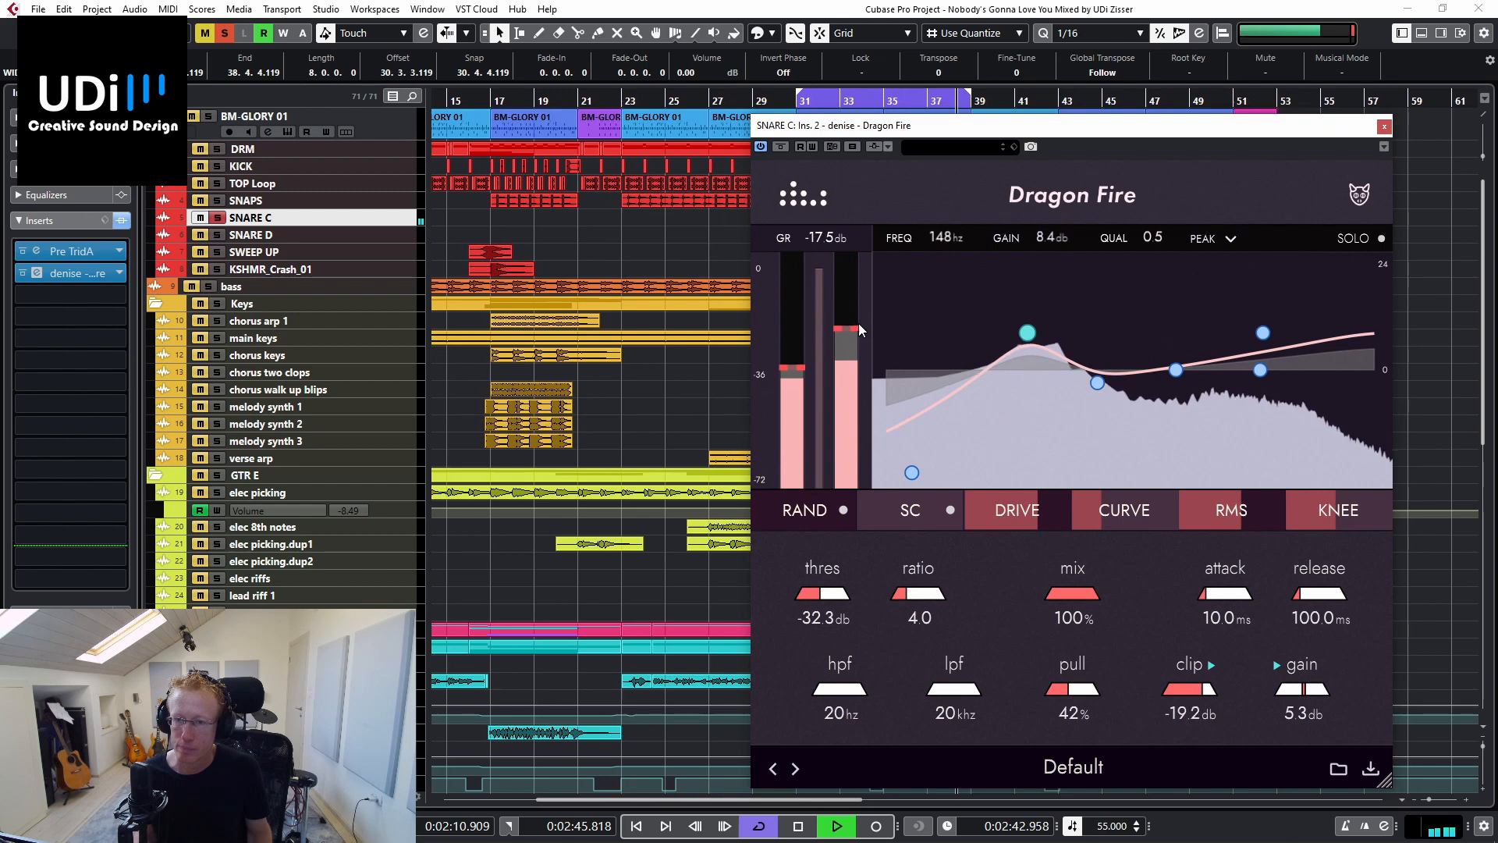
key("space")
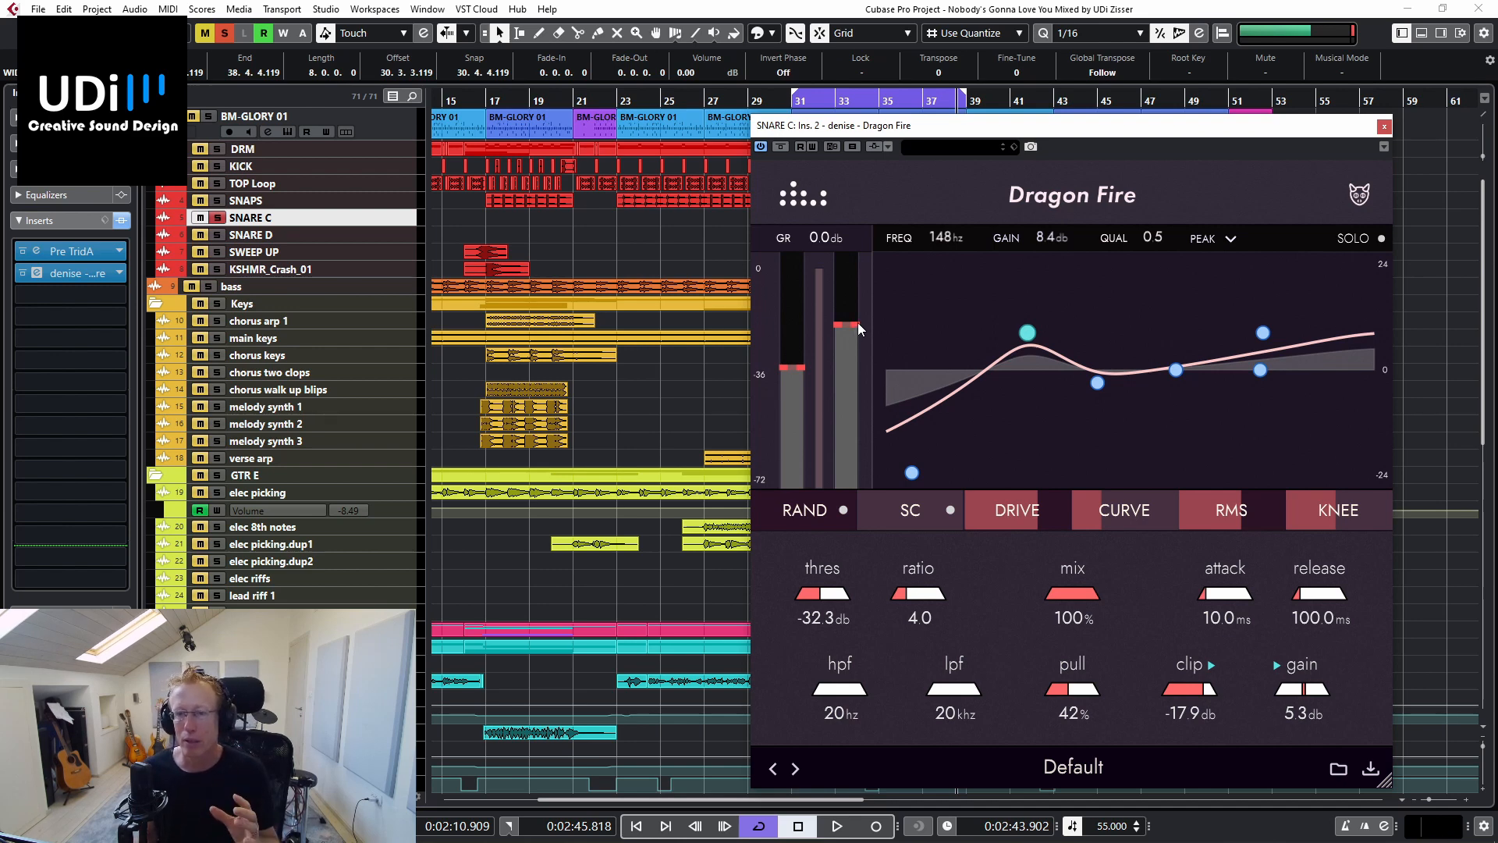
left_click_drag(858, 322, 859, 326)
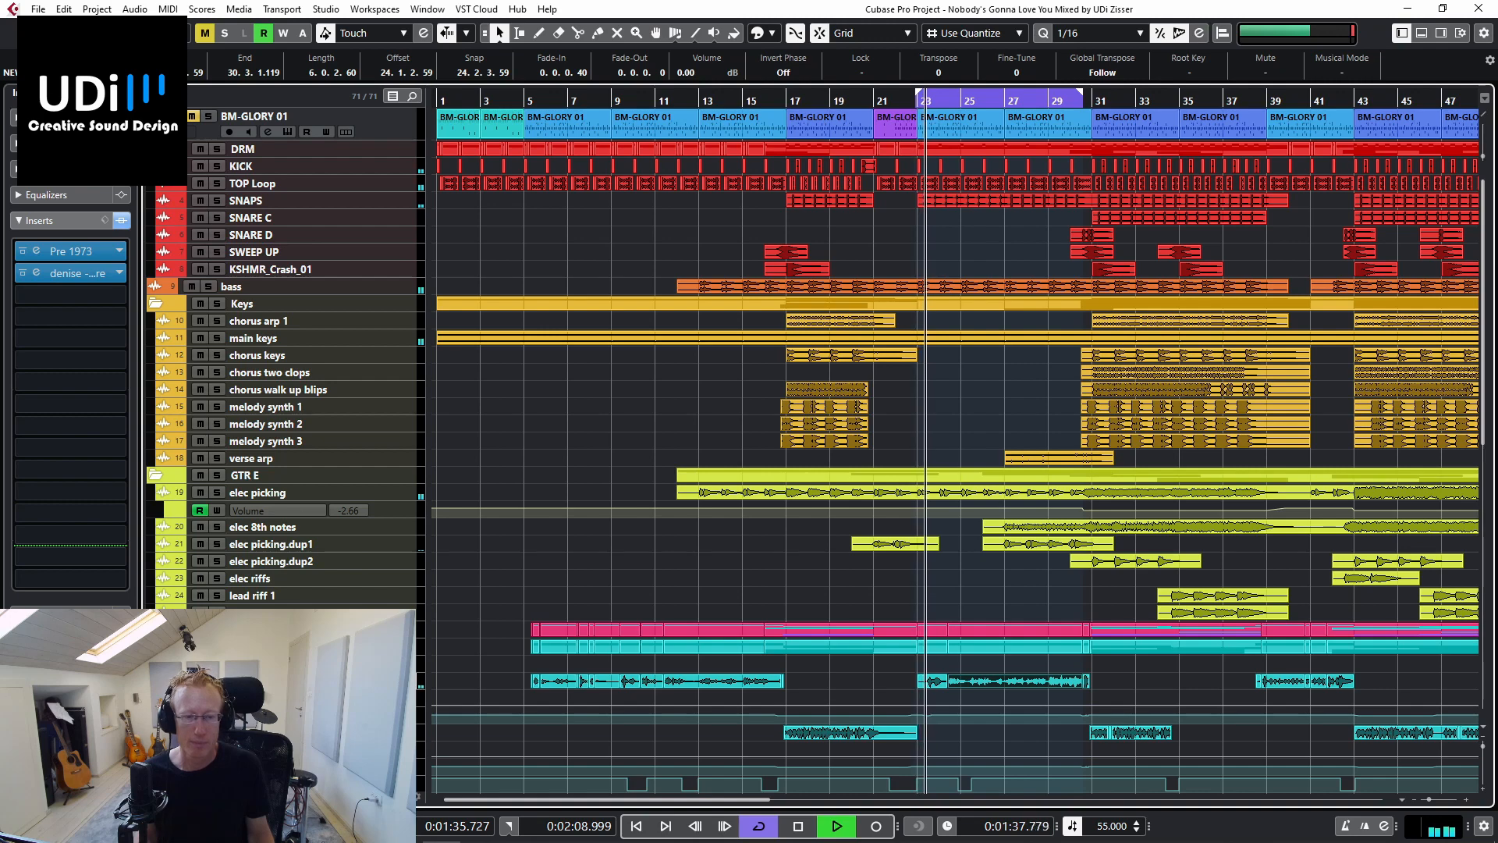
Open Dragon Fire on the Main Vocal track, and compare the soloed vocal with it bypassed and active
left_click(91, 274)
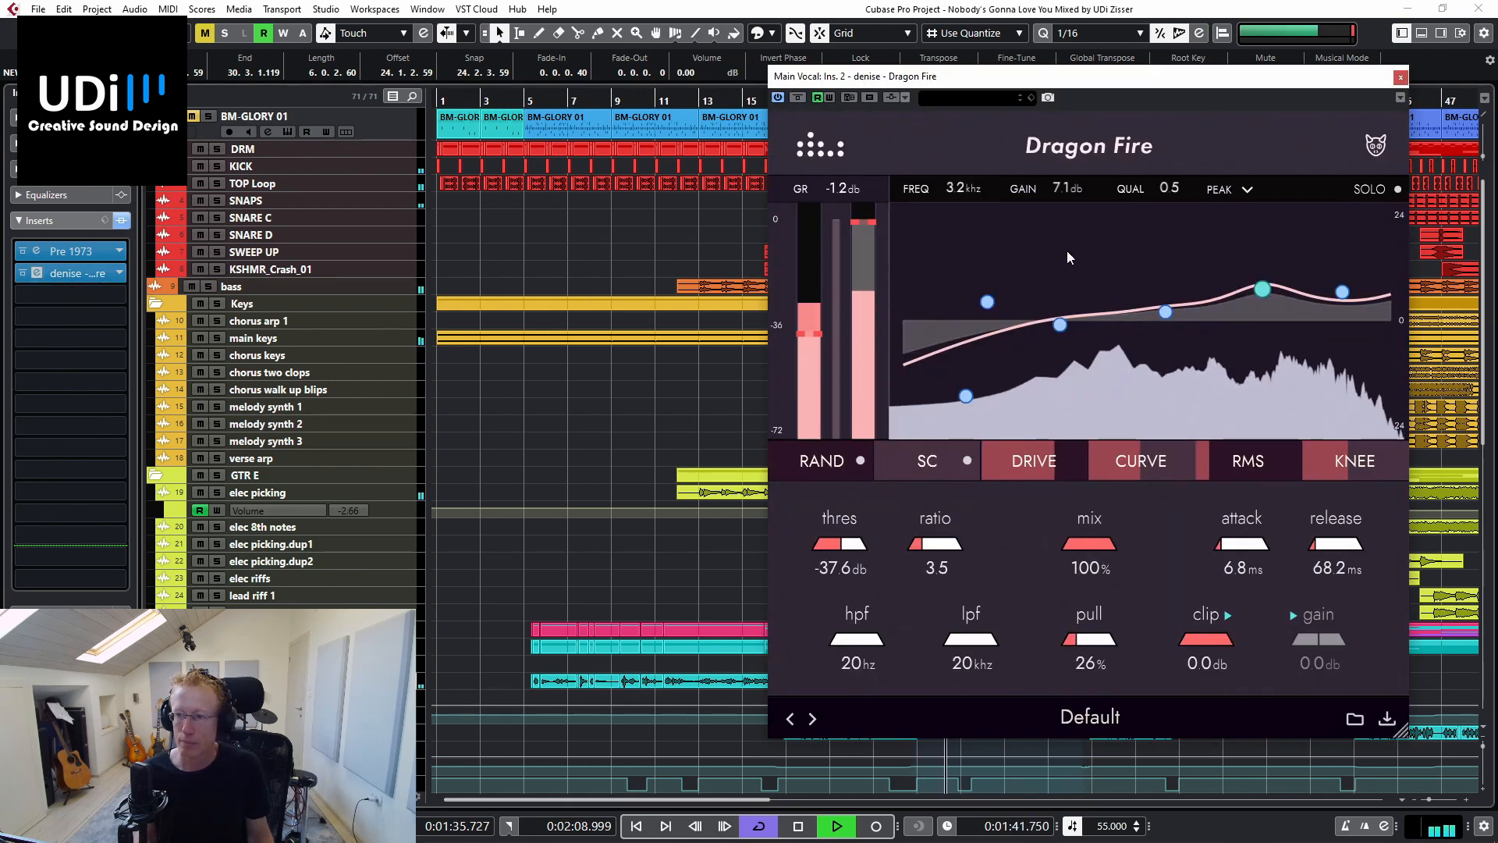
left_click(217, 682)
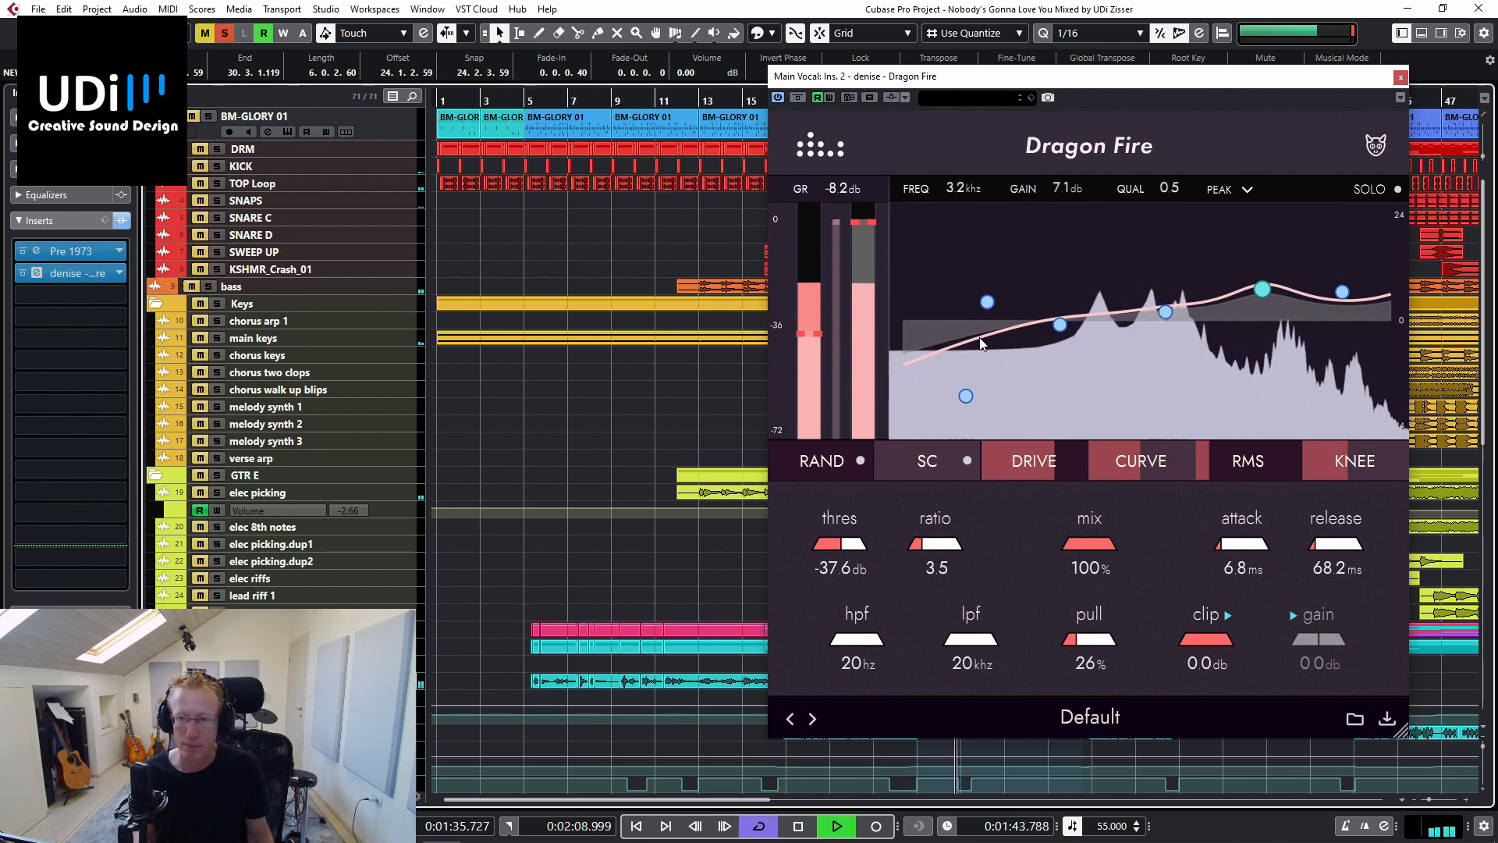
left_click(801, 97)
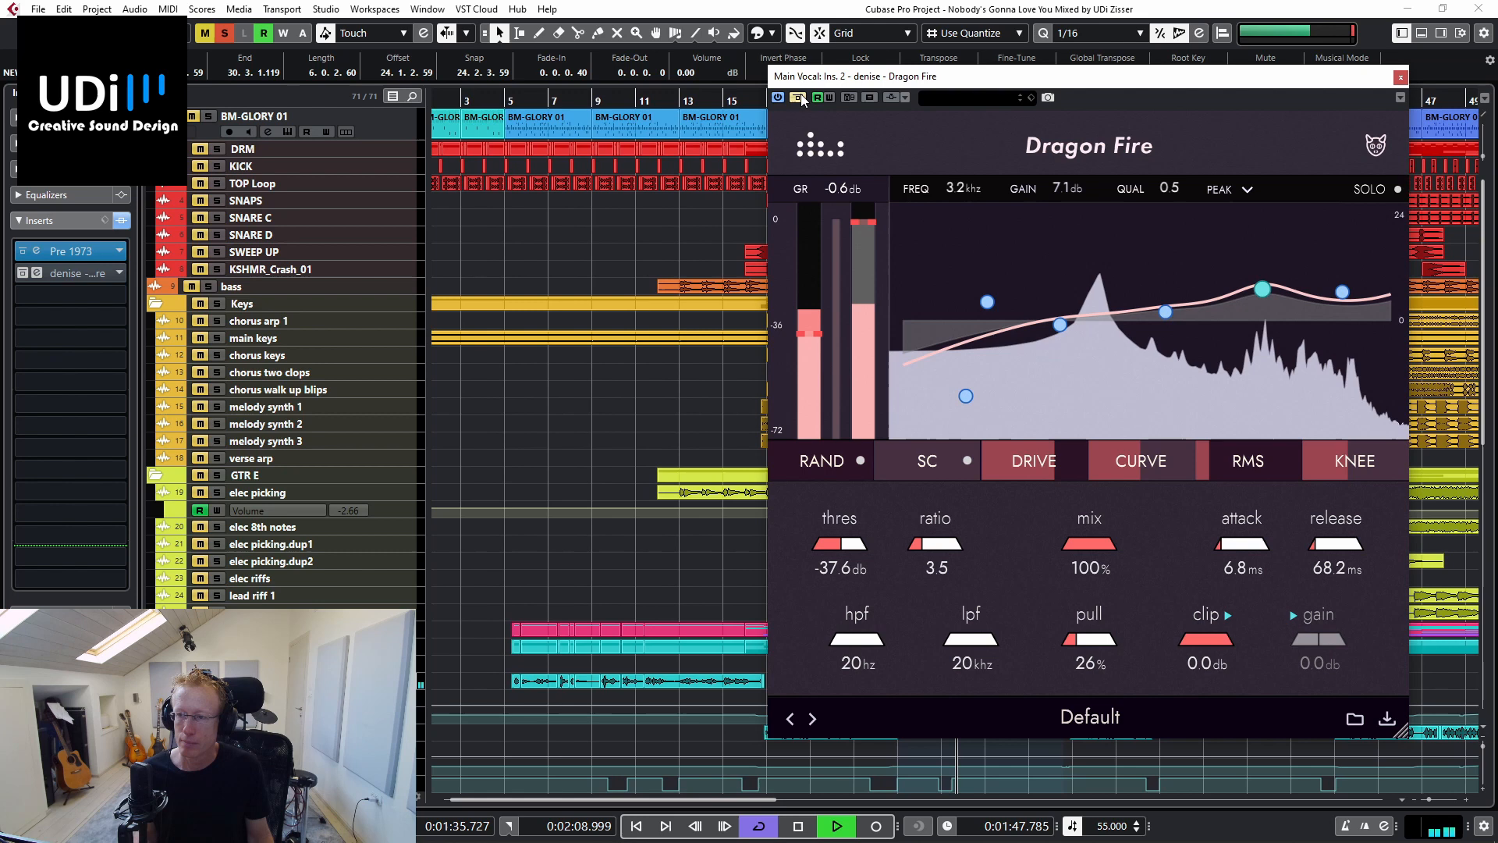
left_click(800, 95)
Raise the vocal's high shelf to 11.0 dB at 9.1 kHz, and reduce pull to 7%
left_click_drag(1342, 291, 1339, 275)
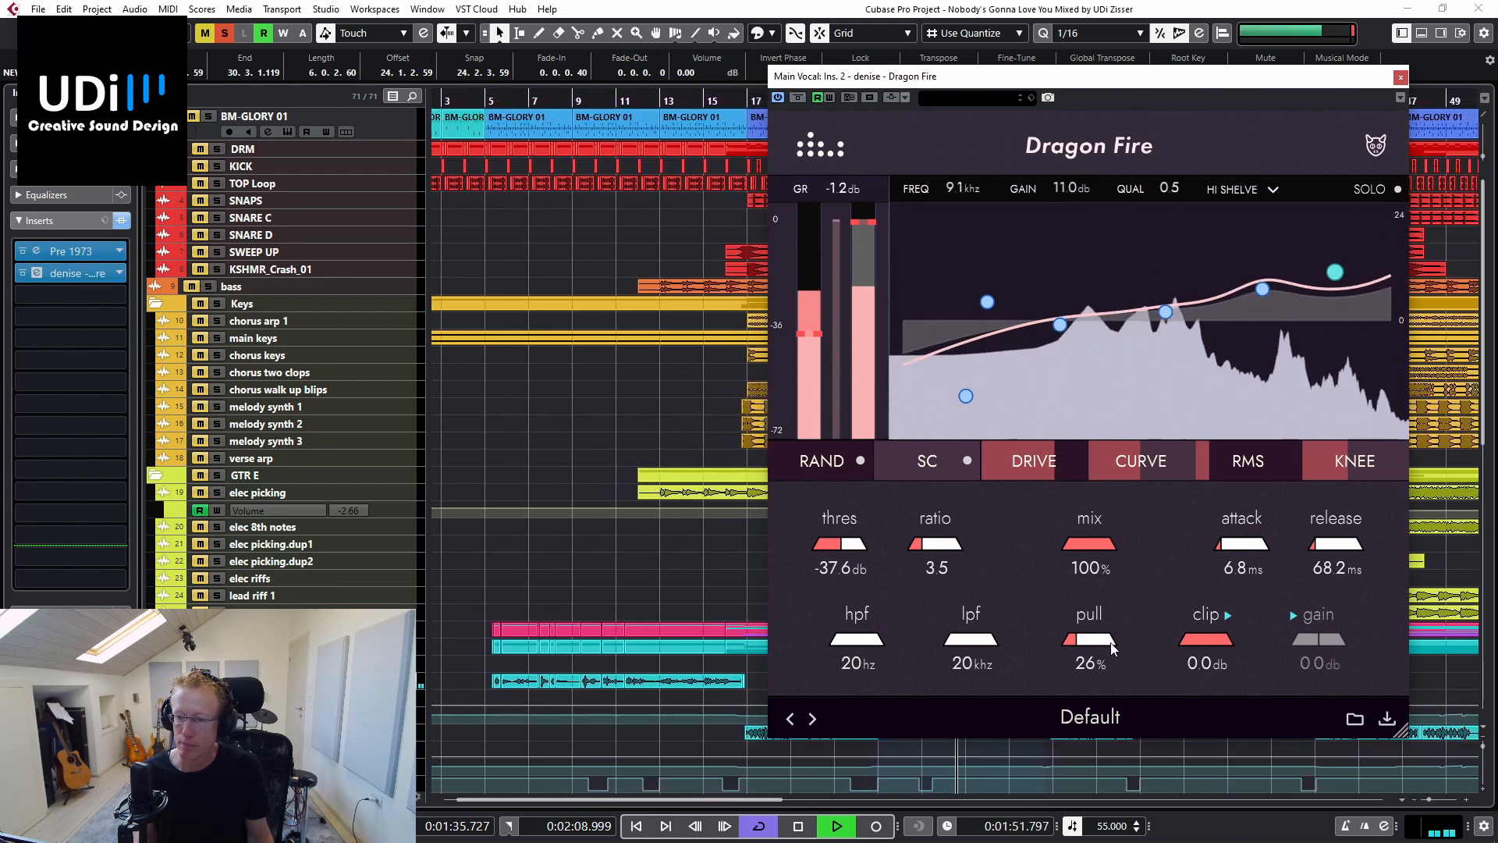
mouse_move(1088, 641)
left_mouse_down()
mouse_move(1198, 643)
mouse_move(1060, 638)
left_mouse_up()
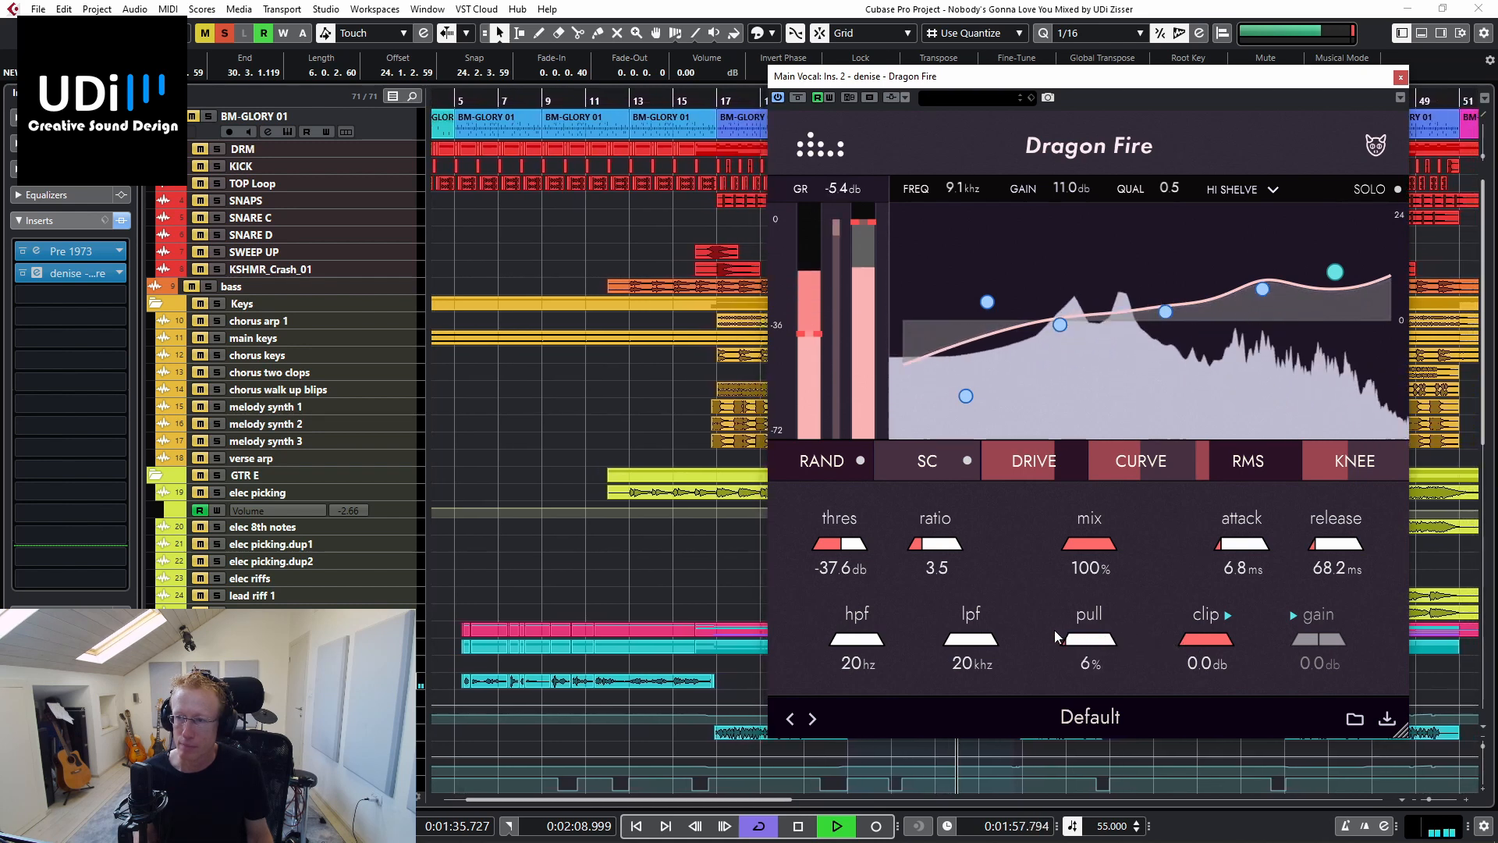
Compare the brightened vocal with Dragon Fire bypassed and active, and stop playback
left_click(798, 97)
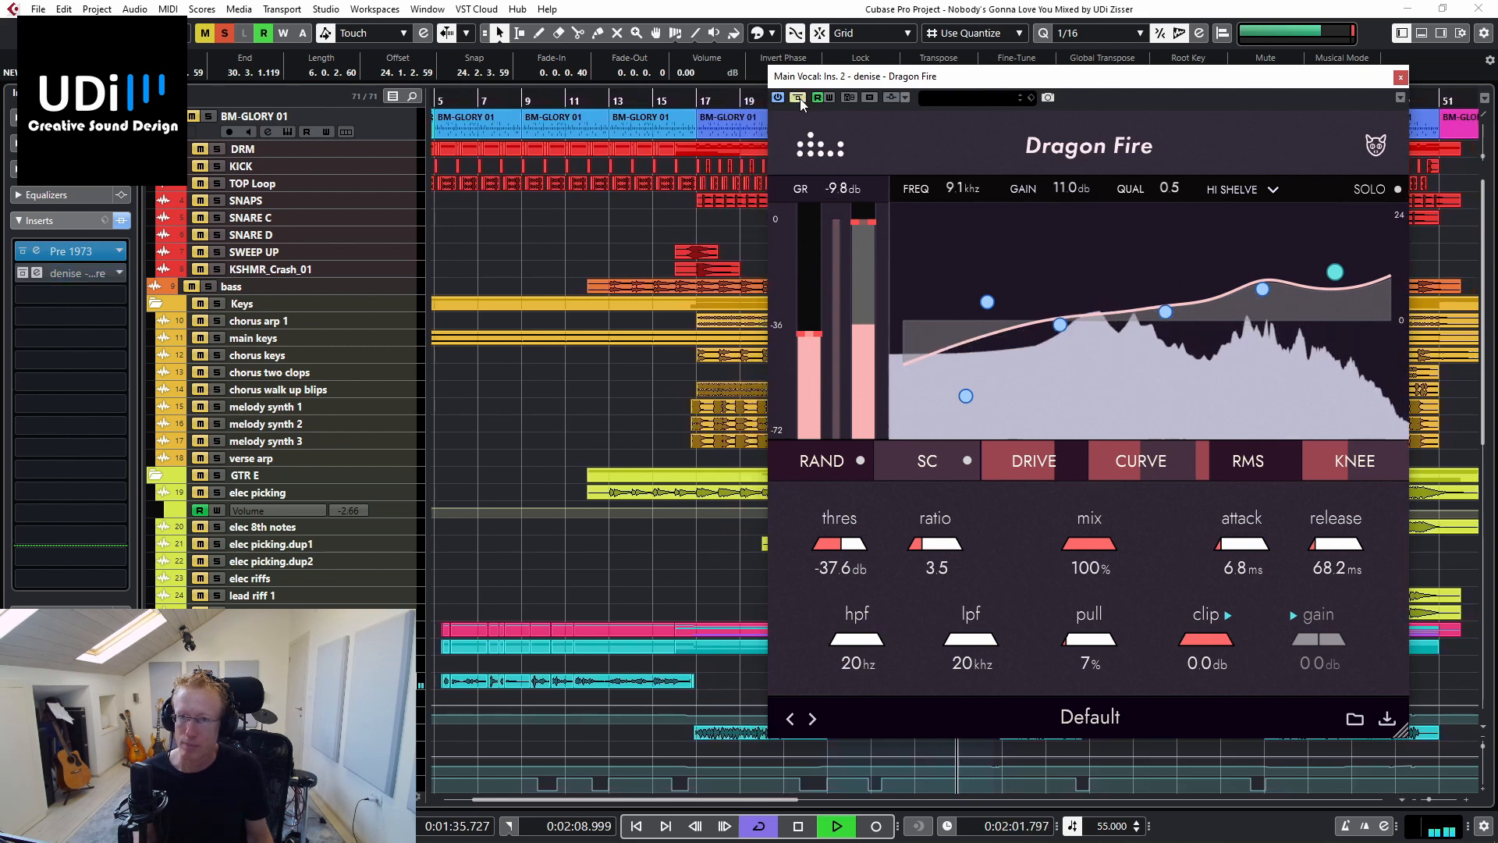
left_click(799, 99)
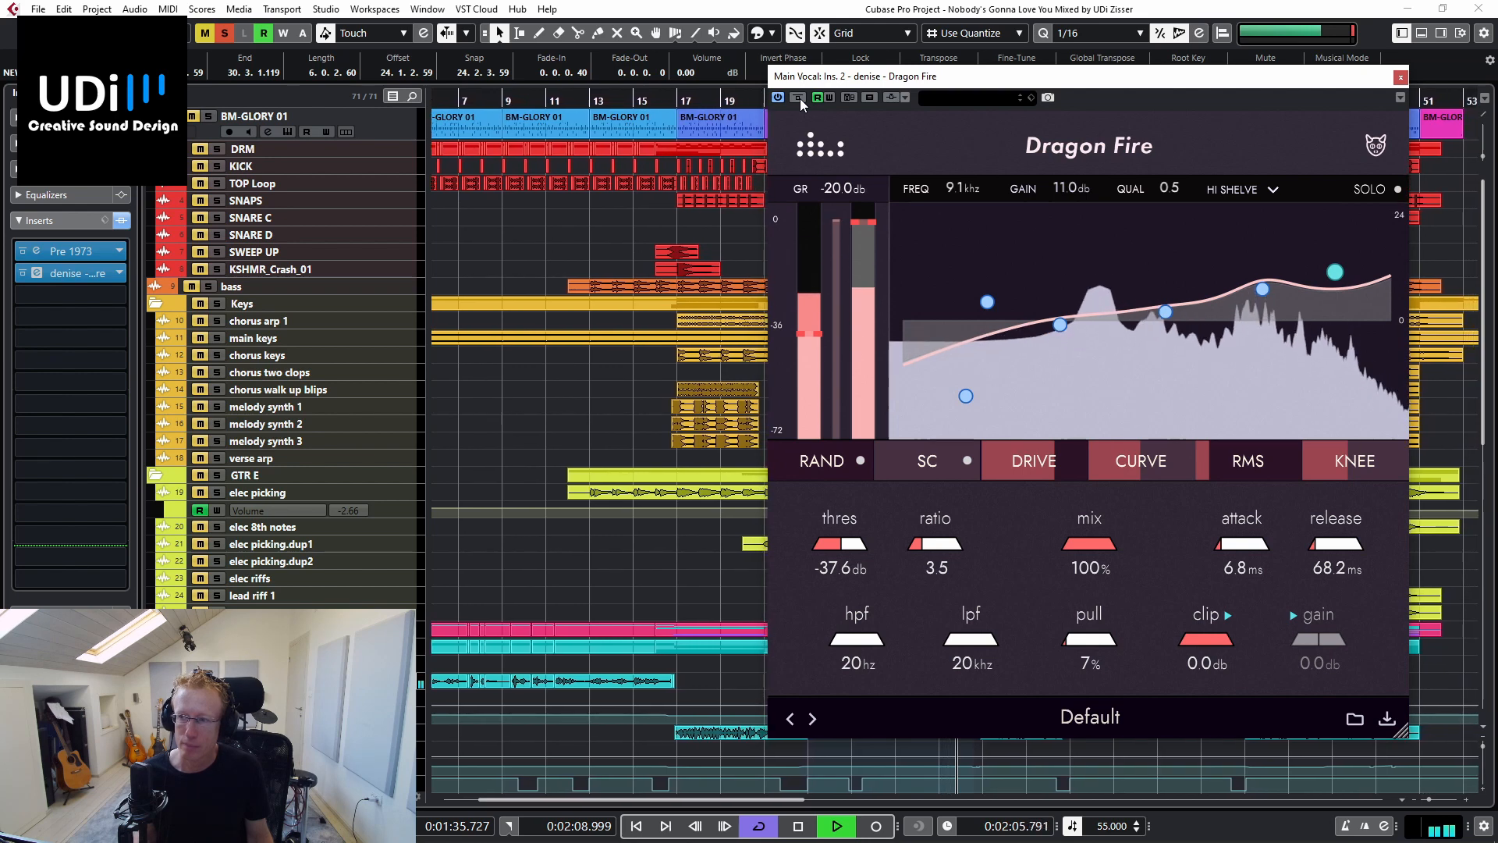
key("space")
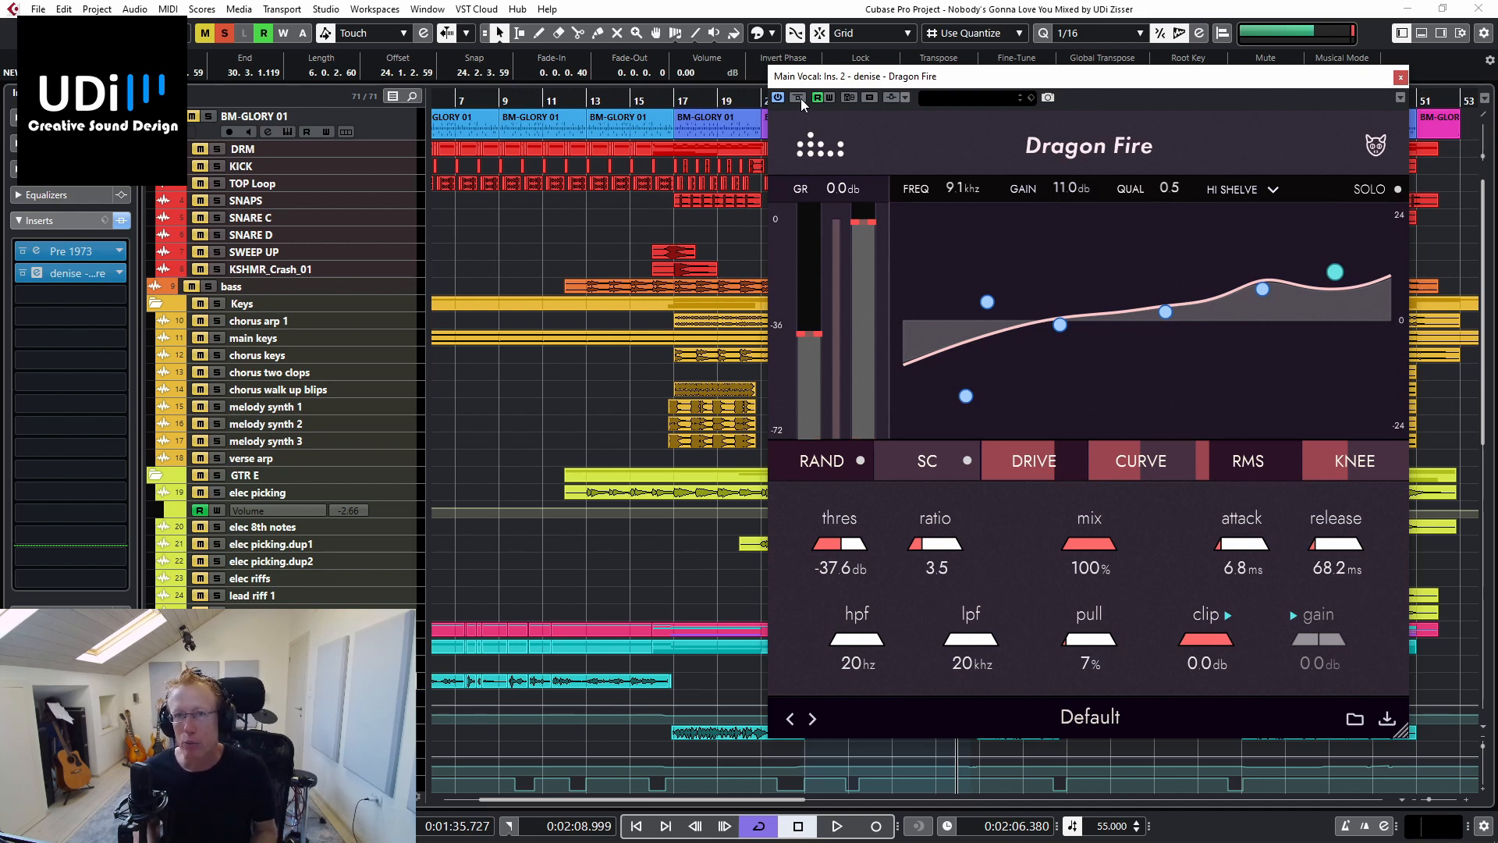
Steepen the vocal's 49 Hz low shelf to a quality of 3.4
left_click(966, 397)
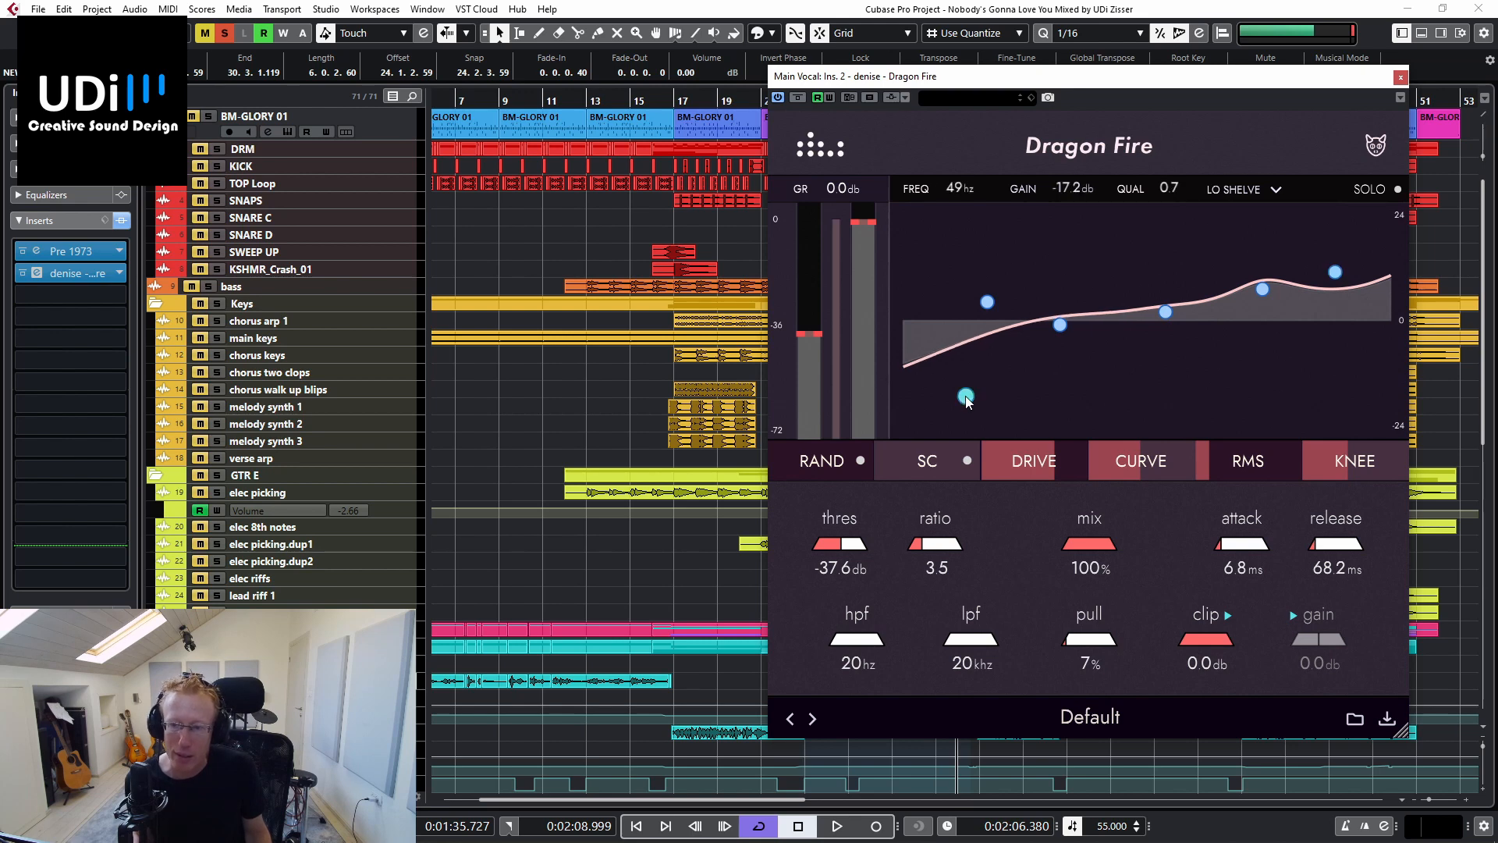
scroll(968, 396, "up", 5)
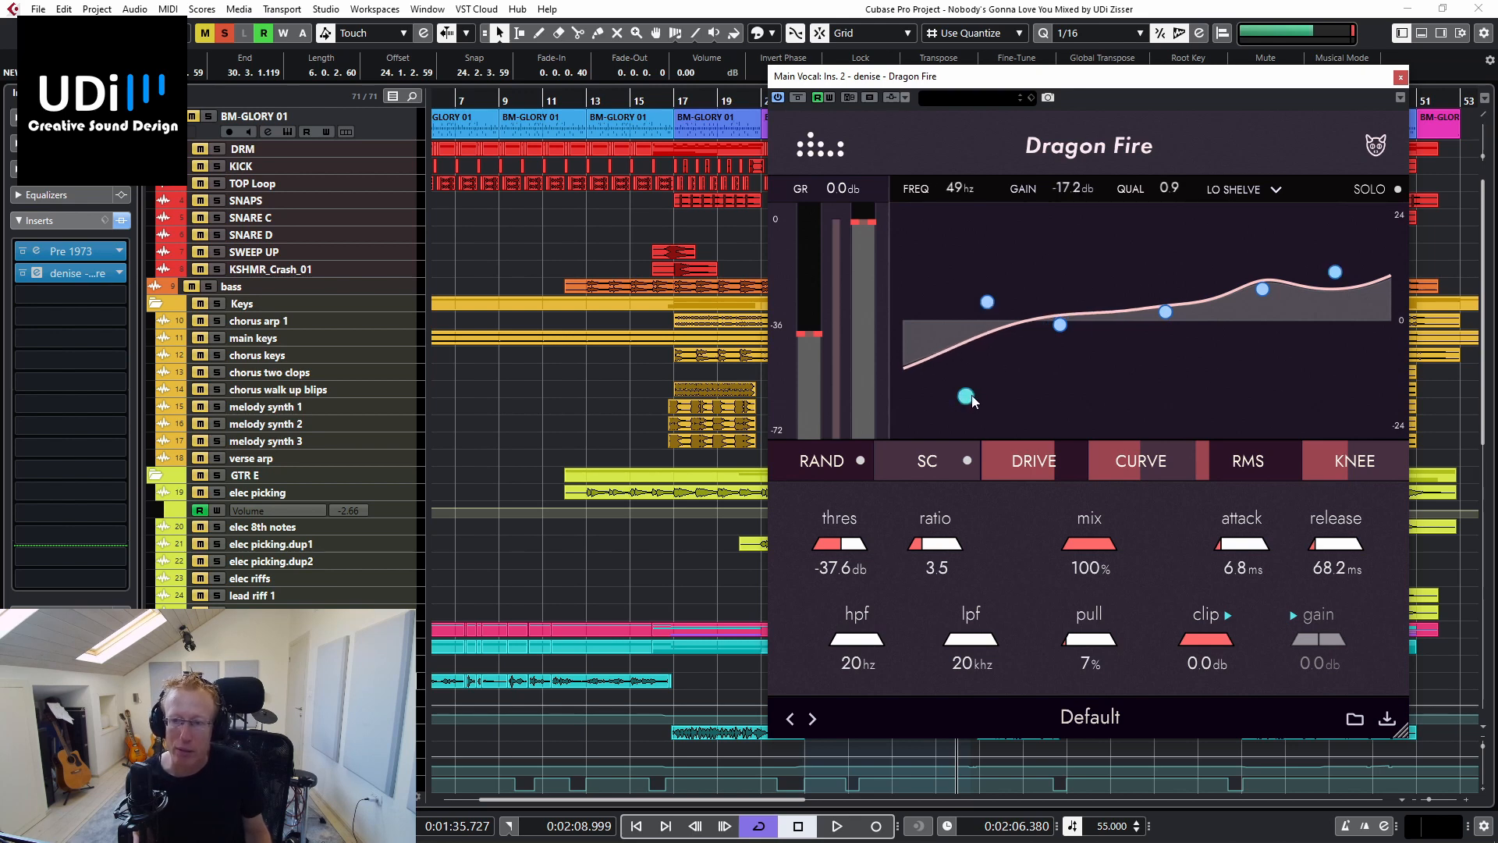
scroll(971, 395, "up", 10)
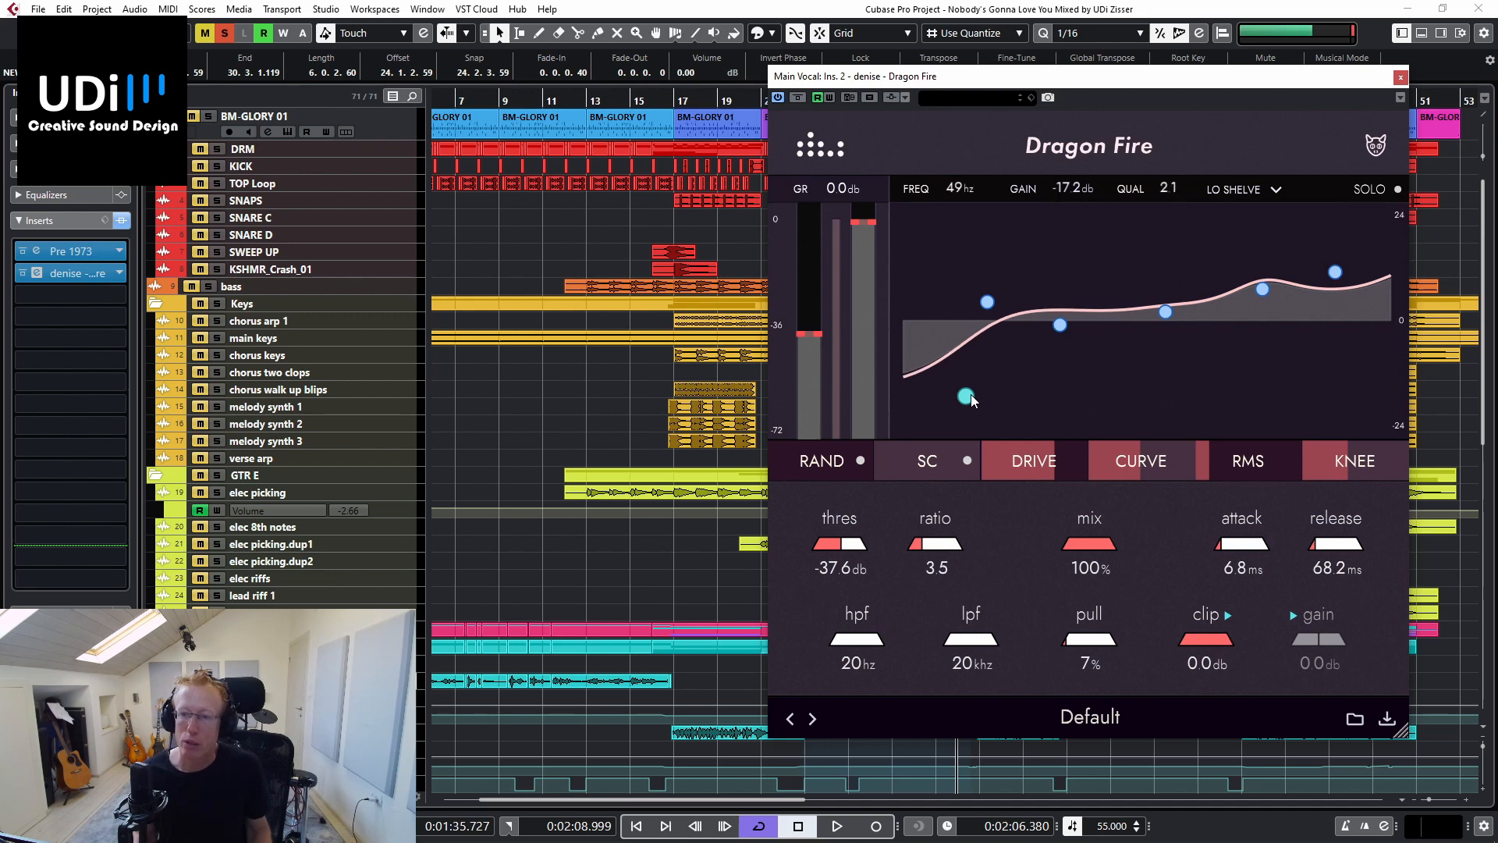
scroll(971, 395, "up", 2)
scroll(966, 395, "up", 7)
scroll(966, 395, "up", 1)
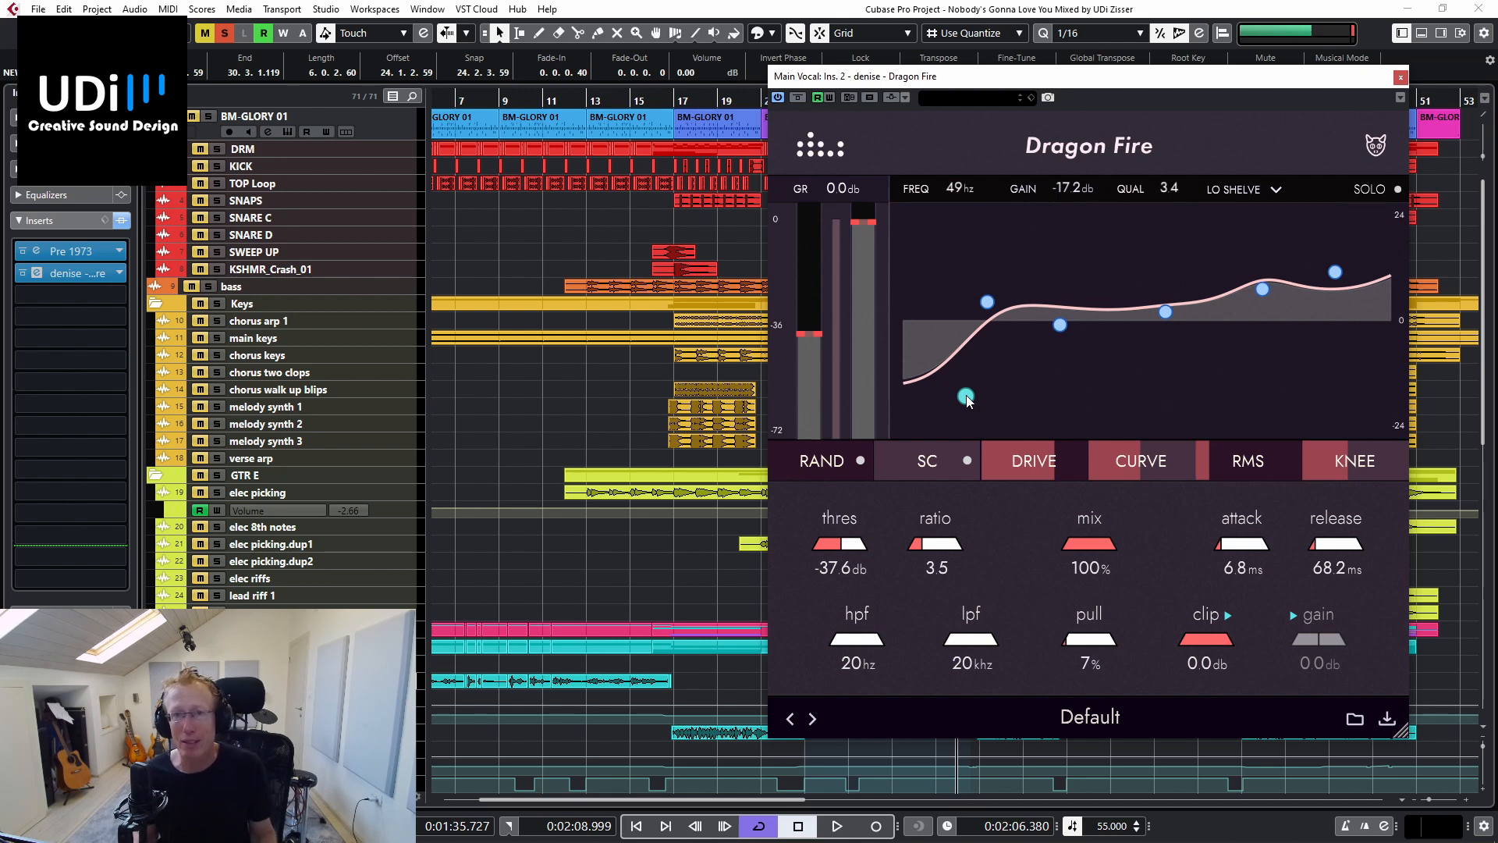
Select the five lower EQ bands, shift them together by -0.1 octave and 0.7 dB, and set drive to 42%
left_click_drag(908, 229, 1288, 420)
mouse_move(1157, 315)
left_mouse_down()
mouse_move(1158, 292)
mouse_move(1157, 312)
left_mouse_up()
key("space")
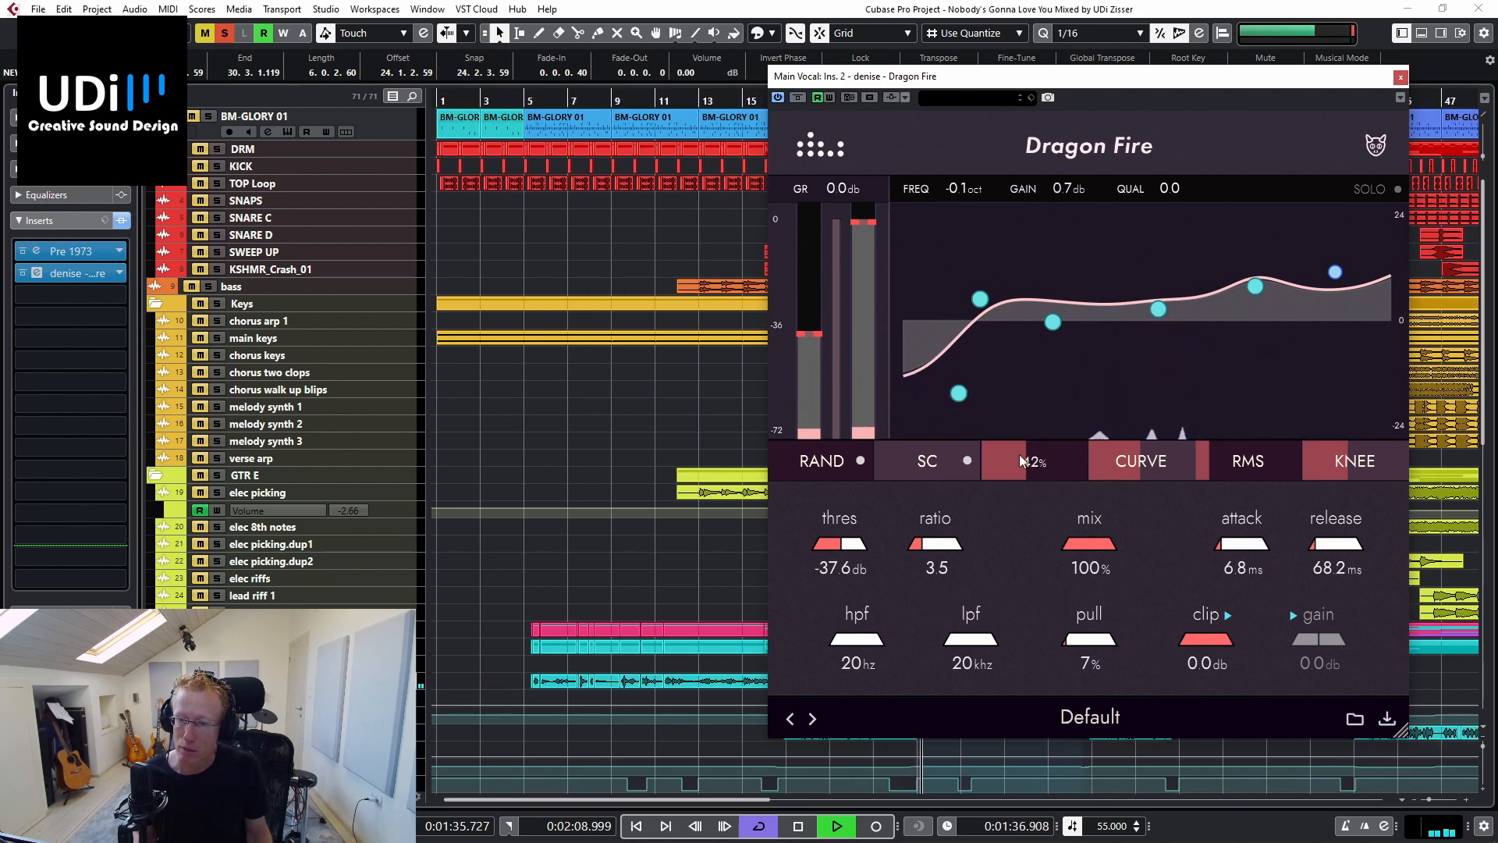
Shift the selected bands to a total of -0.3 octave and 1.3 dB, and remove the third band from the selection
left_click_drag(980, 299, 981, 294)
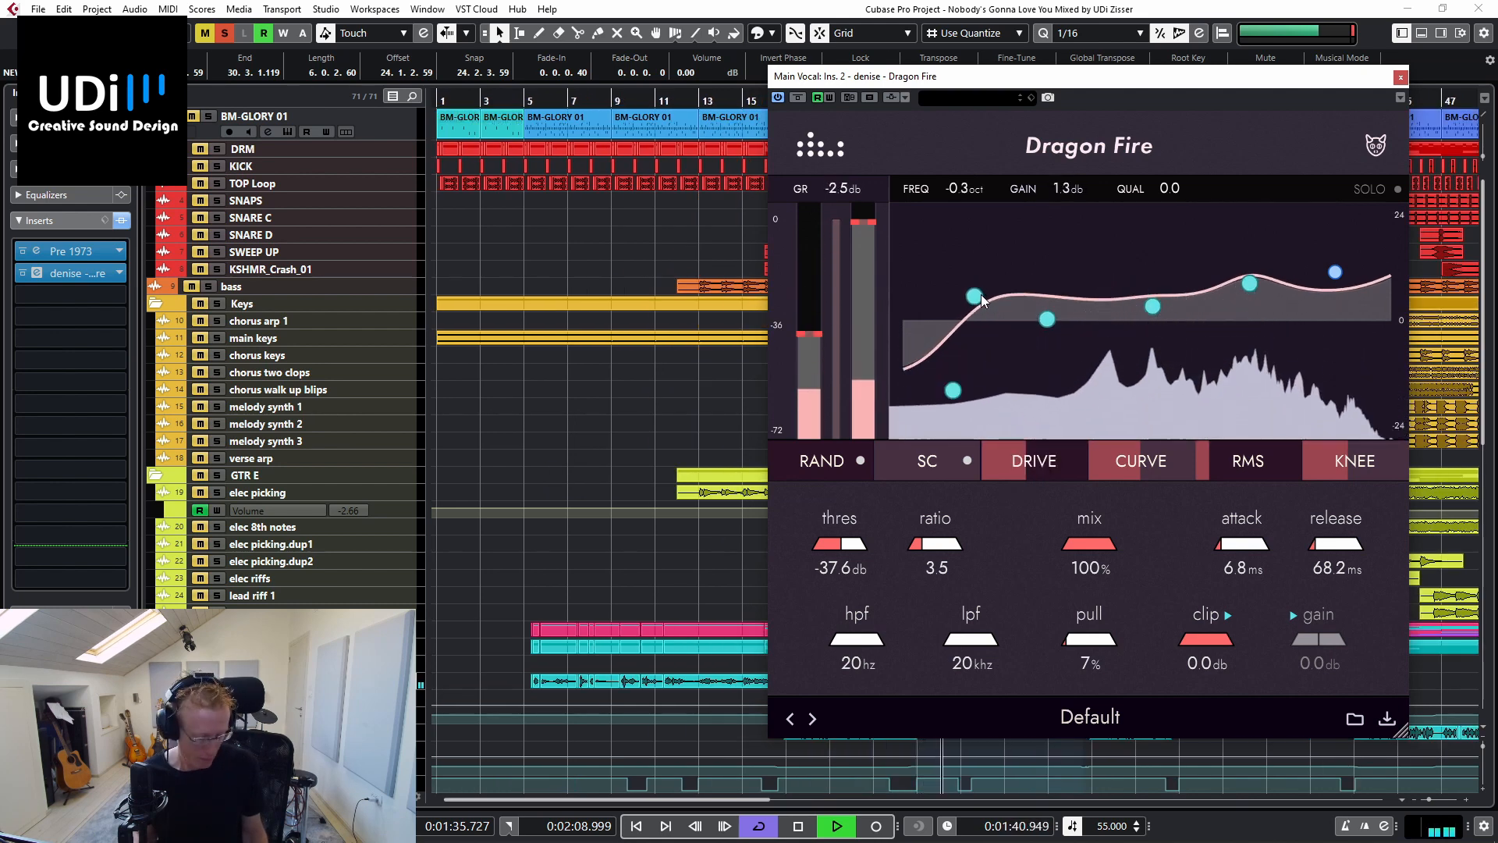
left_click(1047, 320)
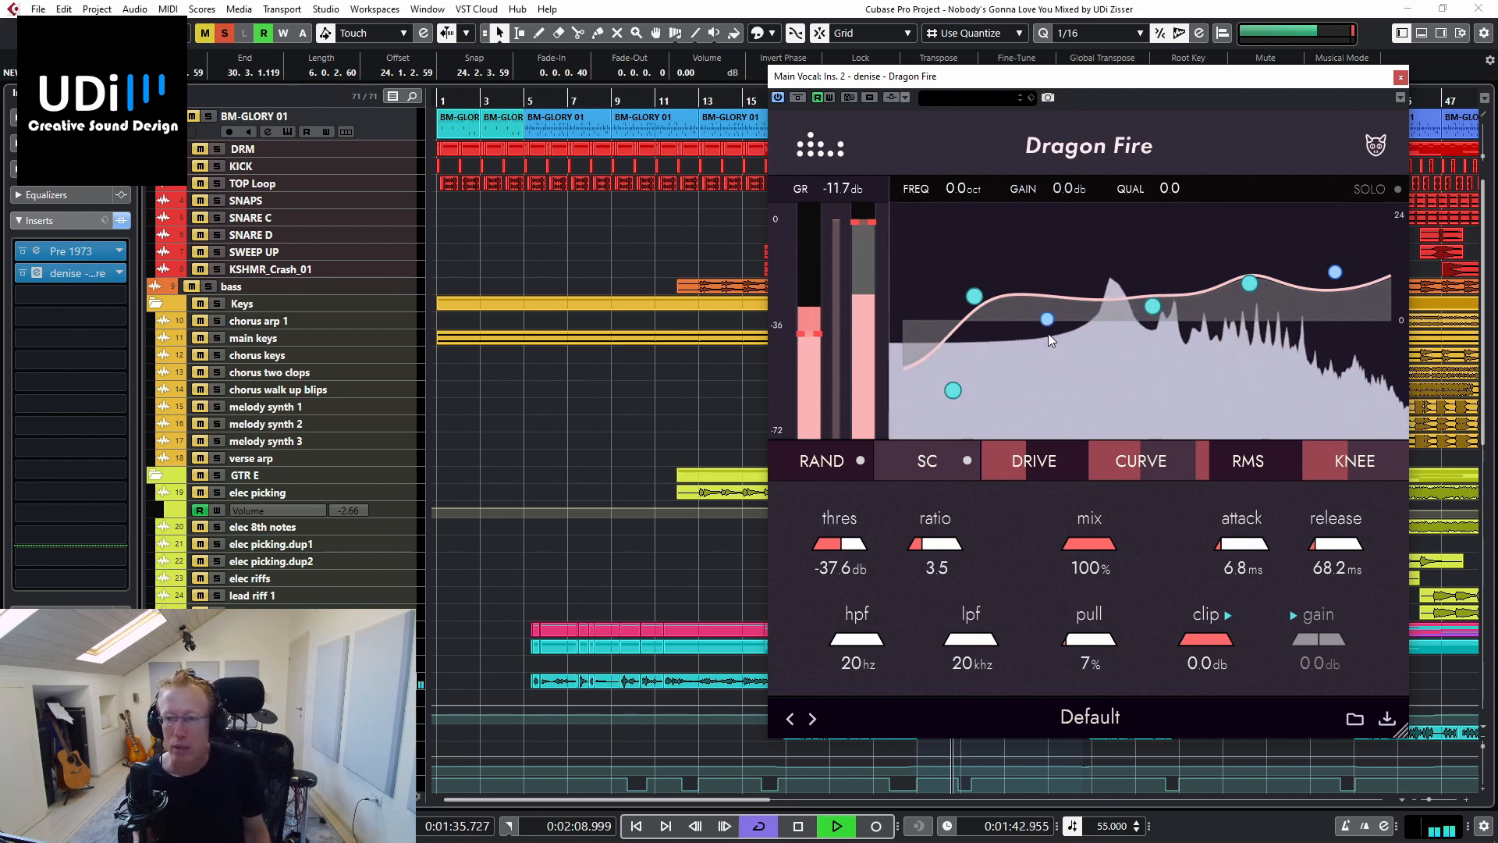
key("space")
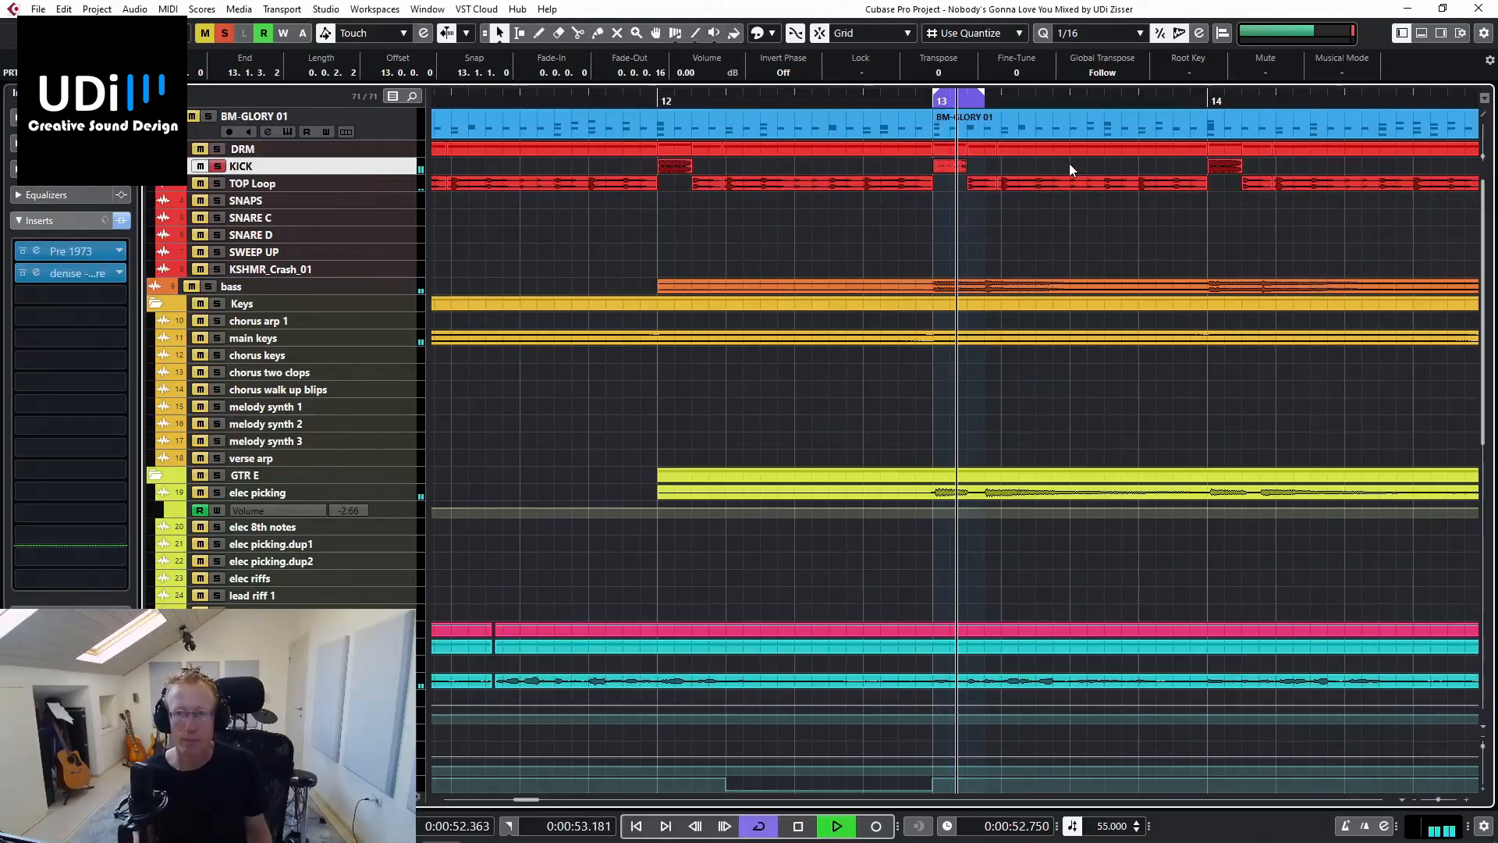
Open Dragon Fire on the kick track, enable band solo for its 5.6 kHz cut, and restart playback
left_click(68, 271)
key("space")
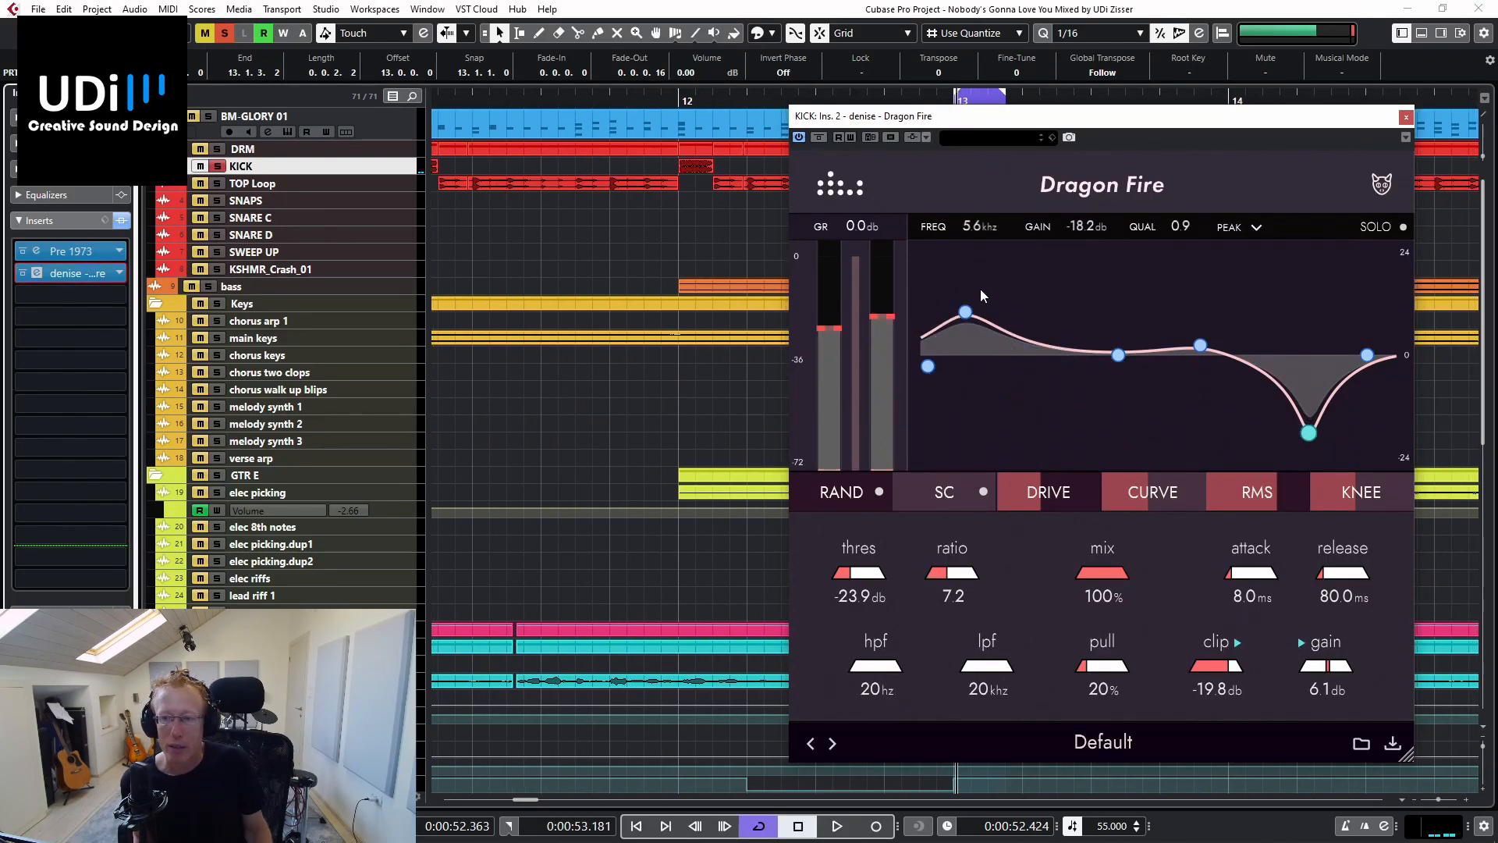
left_click(1403, 228)
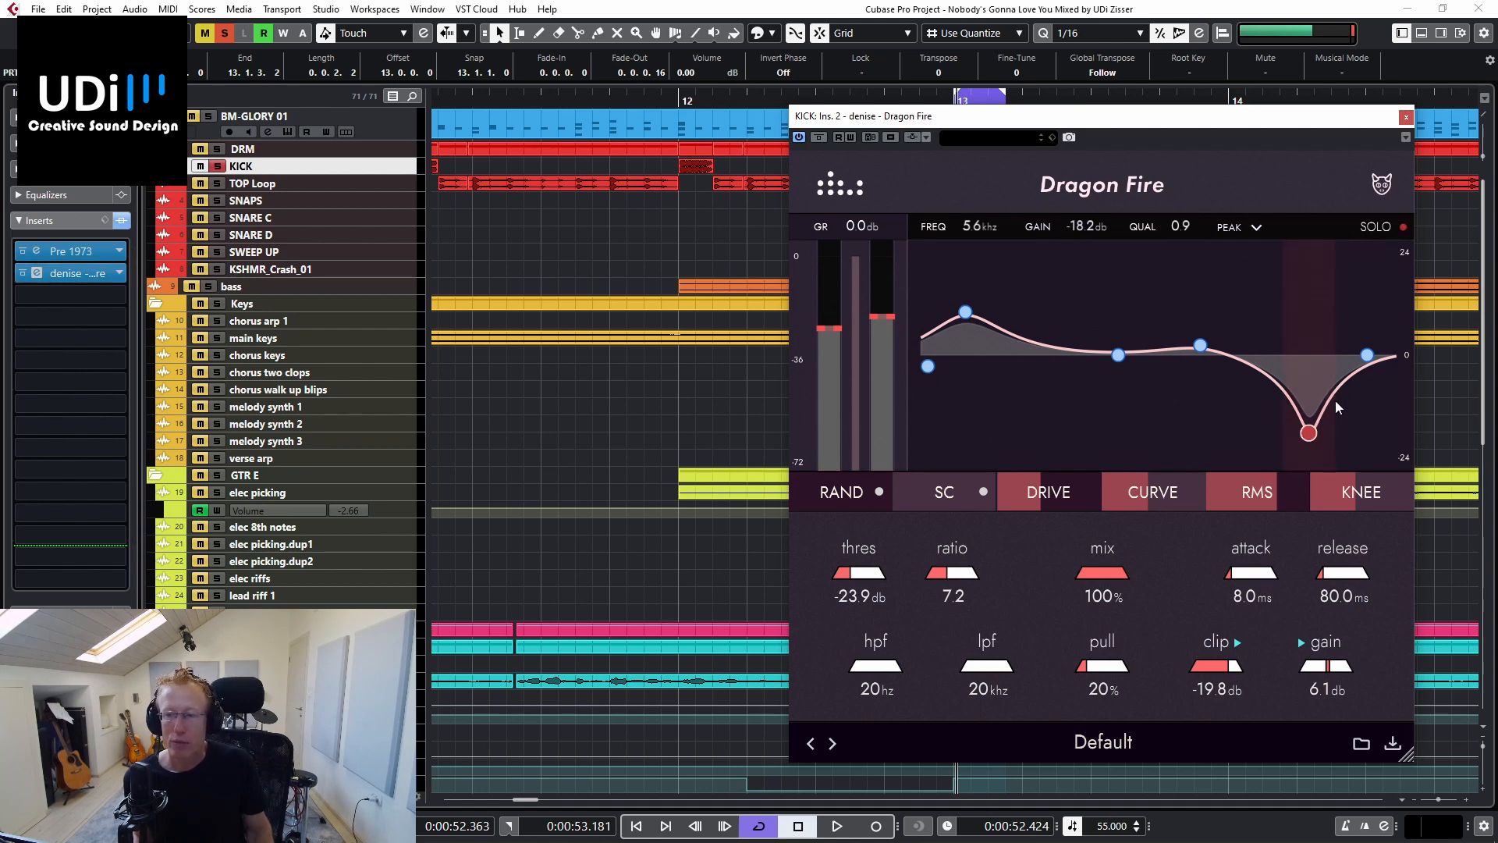
key("space")
Move the soloed 5.6 kHz cut to about 8.4 kHz at -23.7 dB, trying pull at 100% and 0%
left_click_drag(1309, 432, 1304, 450)
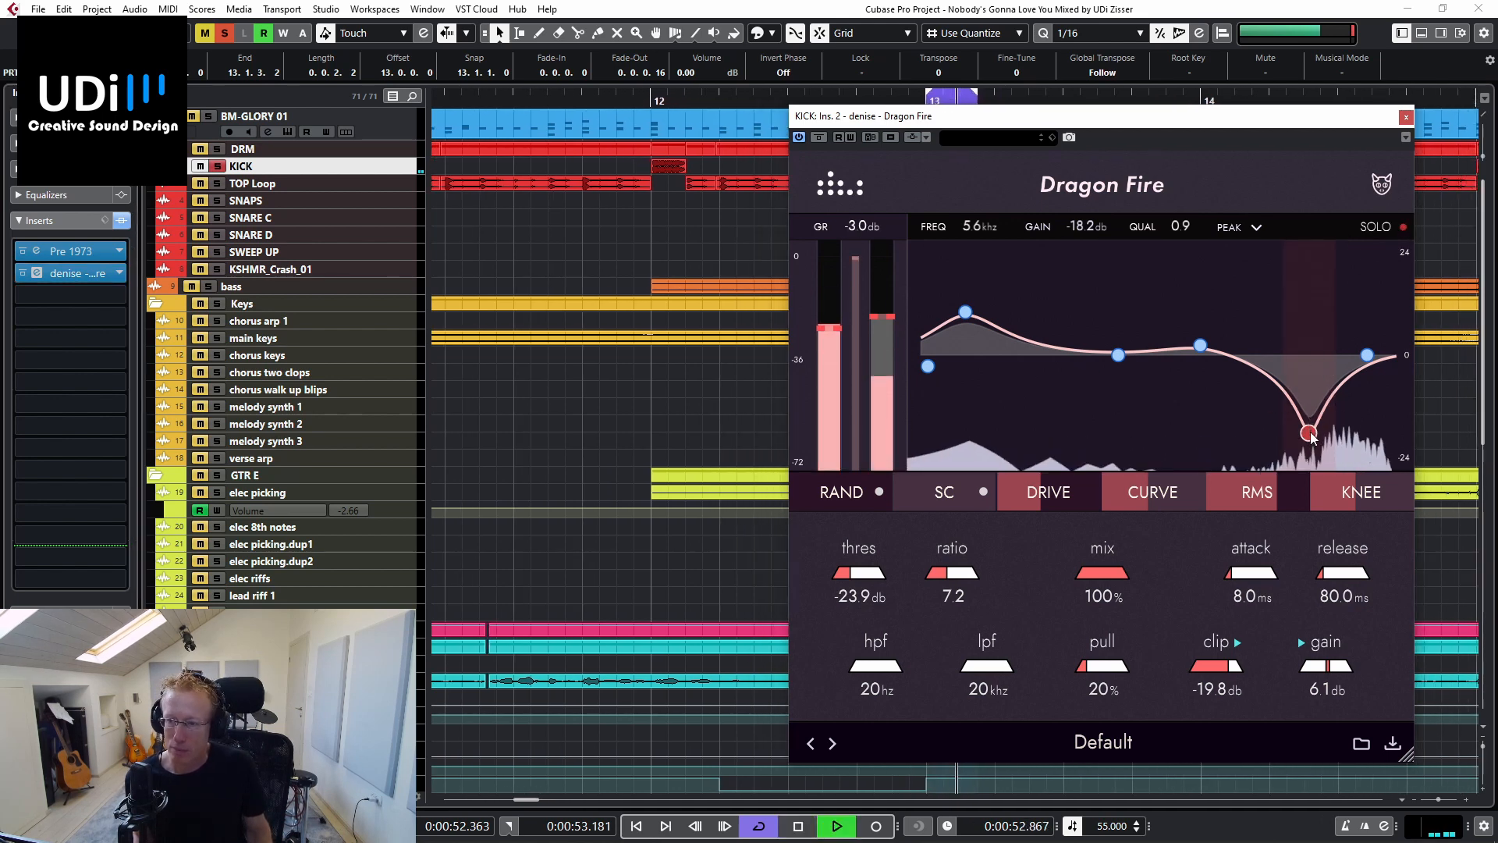
left_click_drag(1102, 676, 1102, 624)
left_click_drag(1312, 451, 1337, 457)
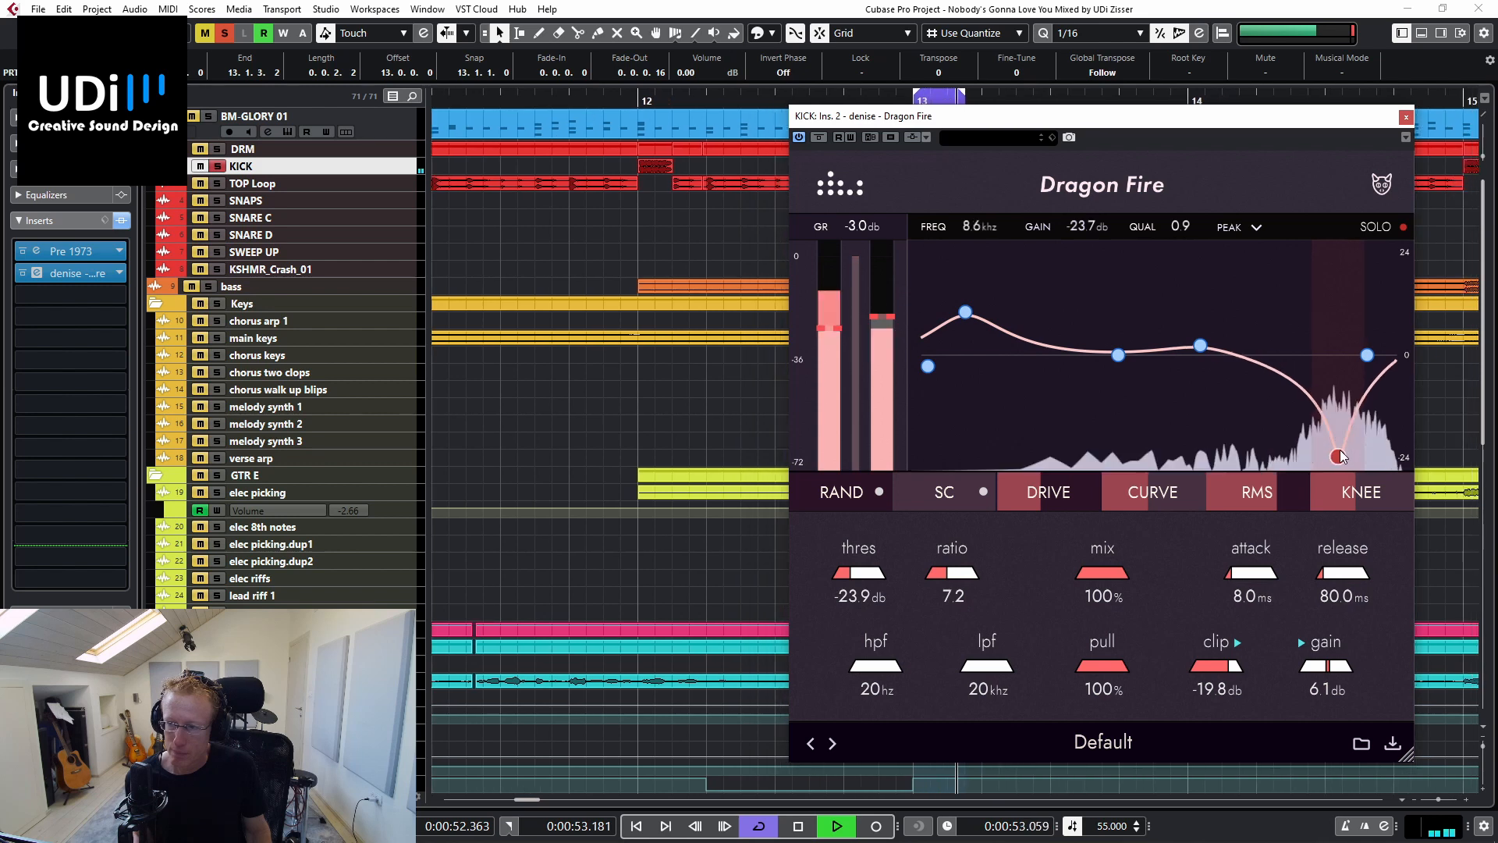
left_click_drag(1048, 677, 990, 677)
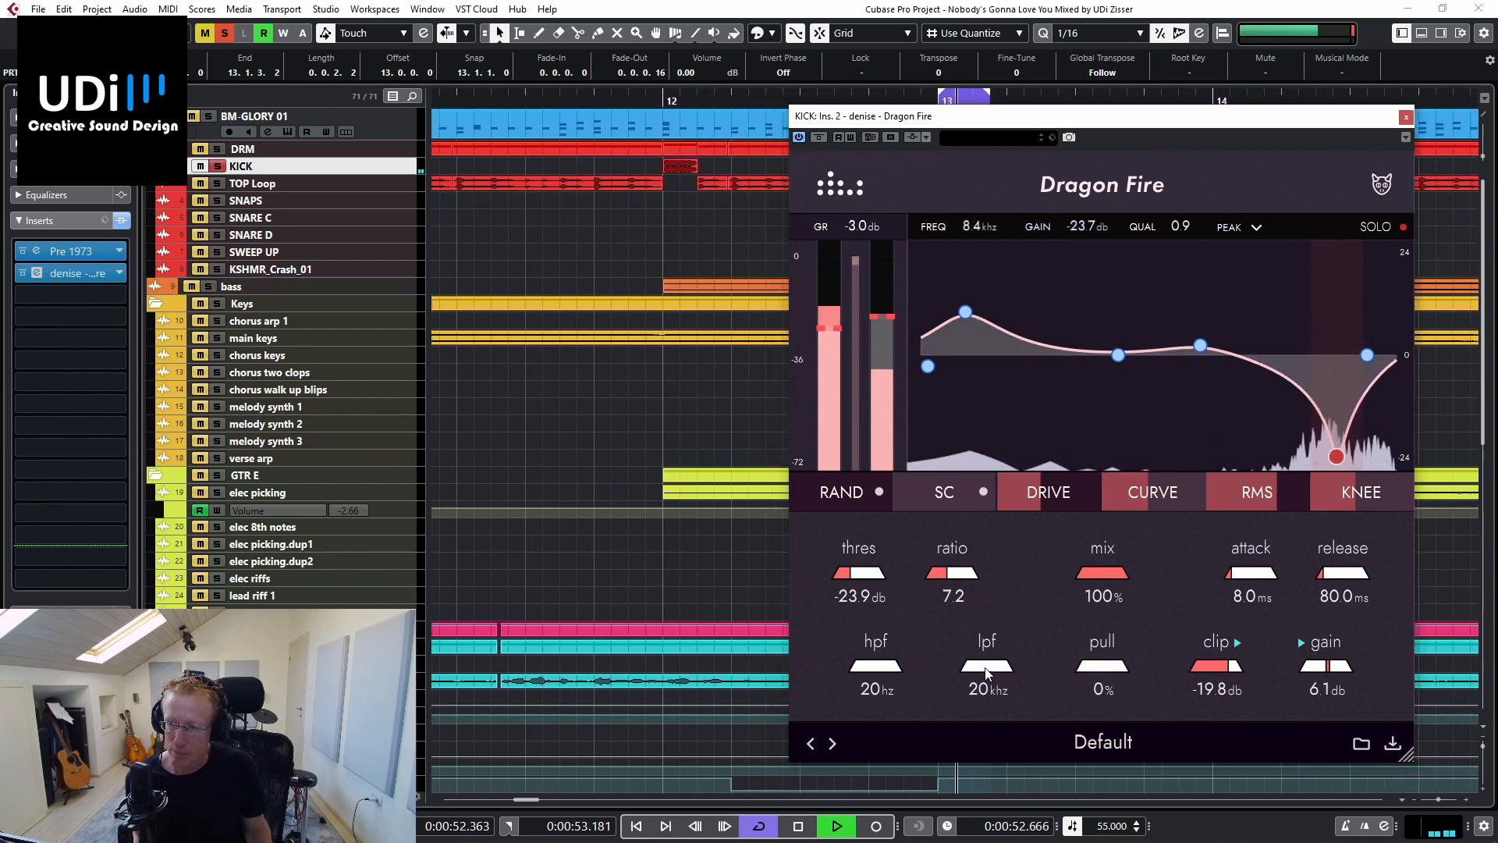
Audition the kick's 38 Hz peak in solo and set it to 37 Hz with 12.0 dB of gain
left_click(965, 312)
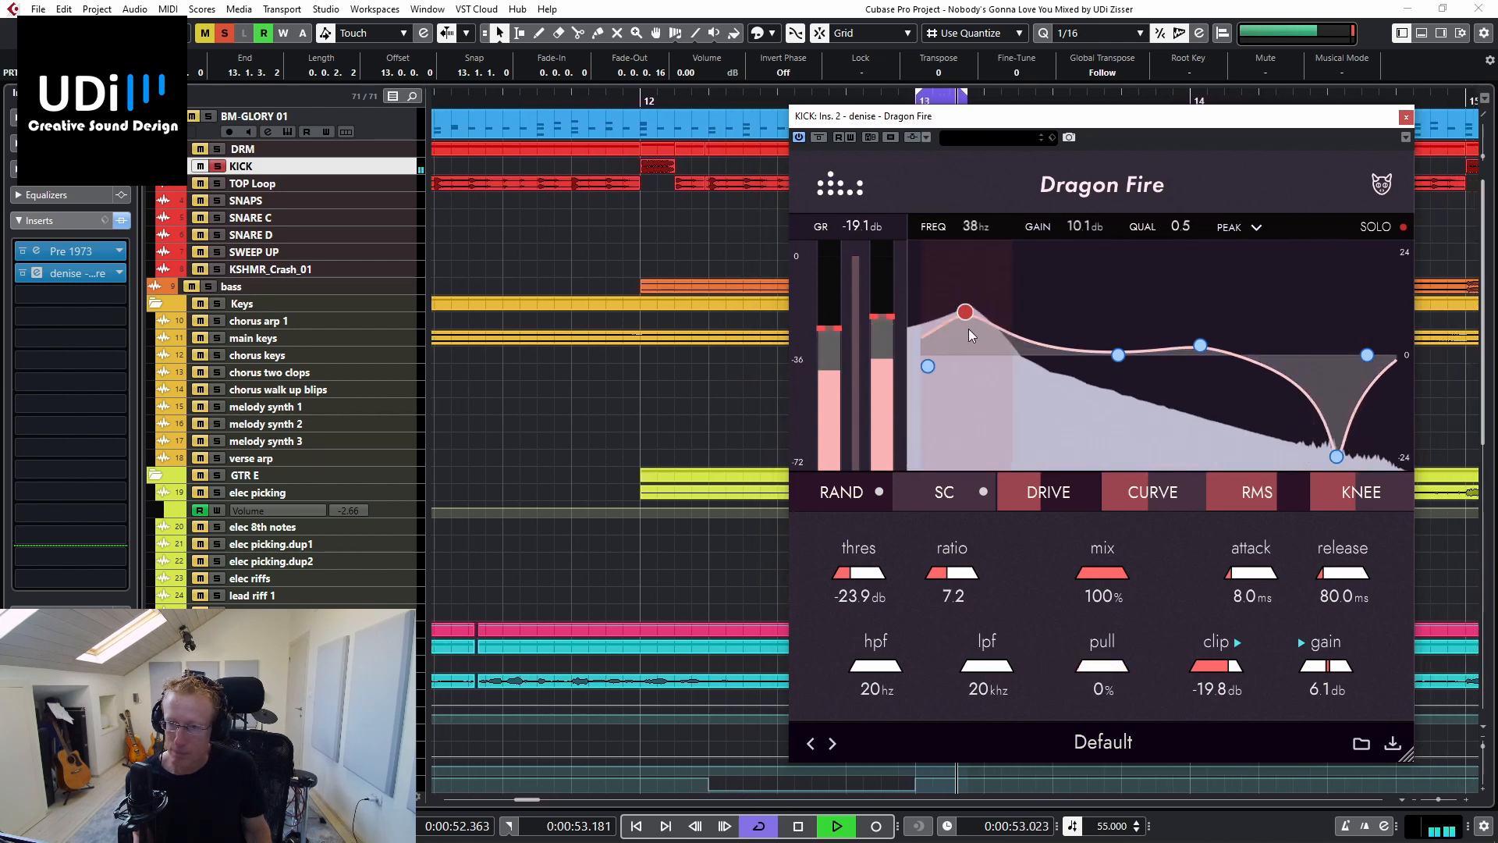
left_click_drag(968, 311, 967, 306)
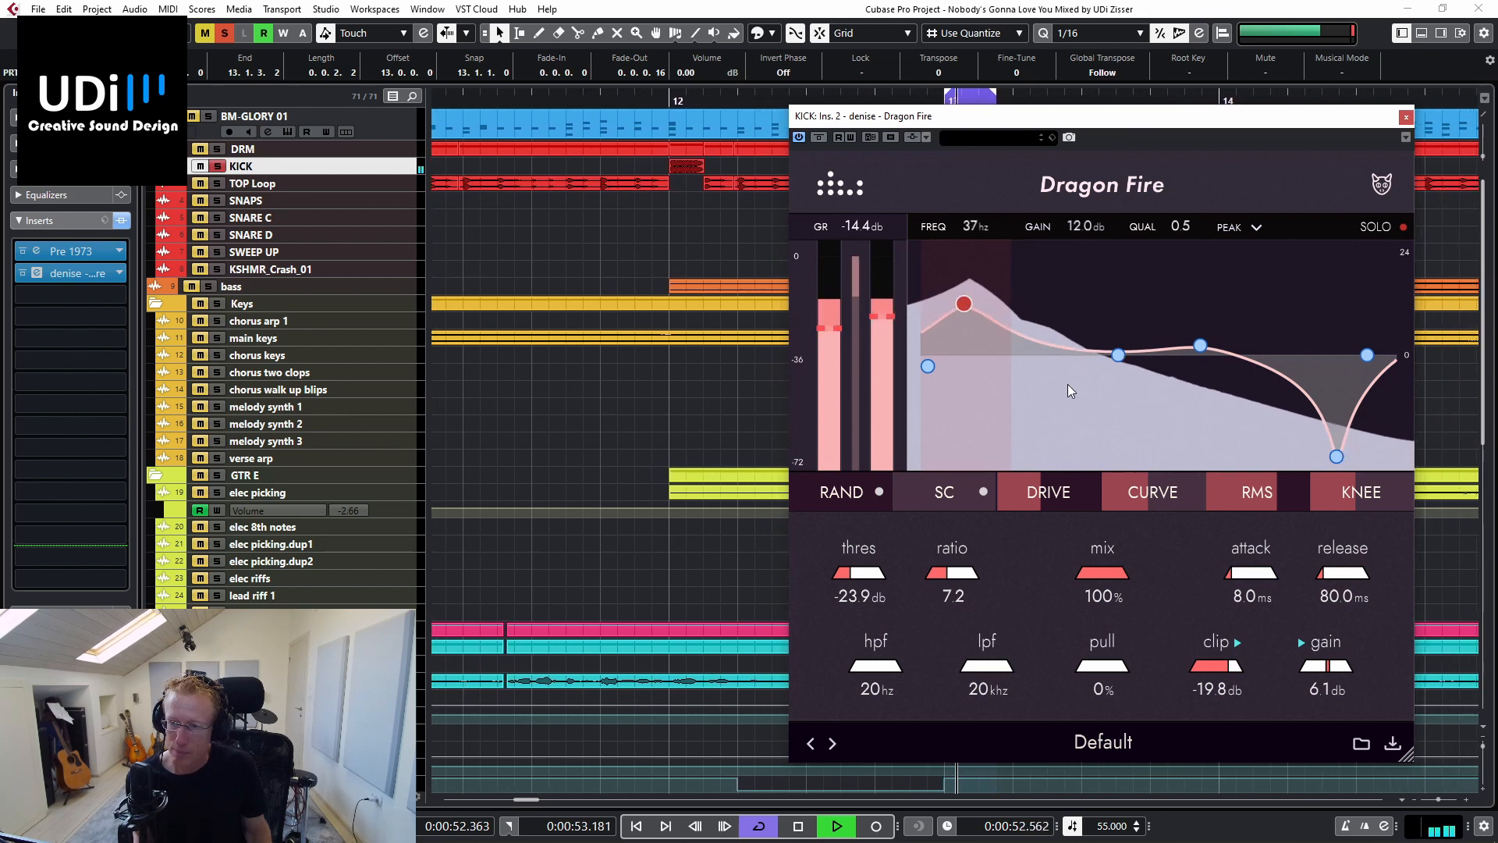
Turn the 350 Hz band into a moderate cut near 367 Hz, and set pull to 25%
left_click(1118, 355)
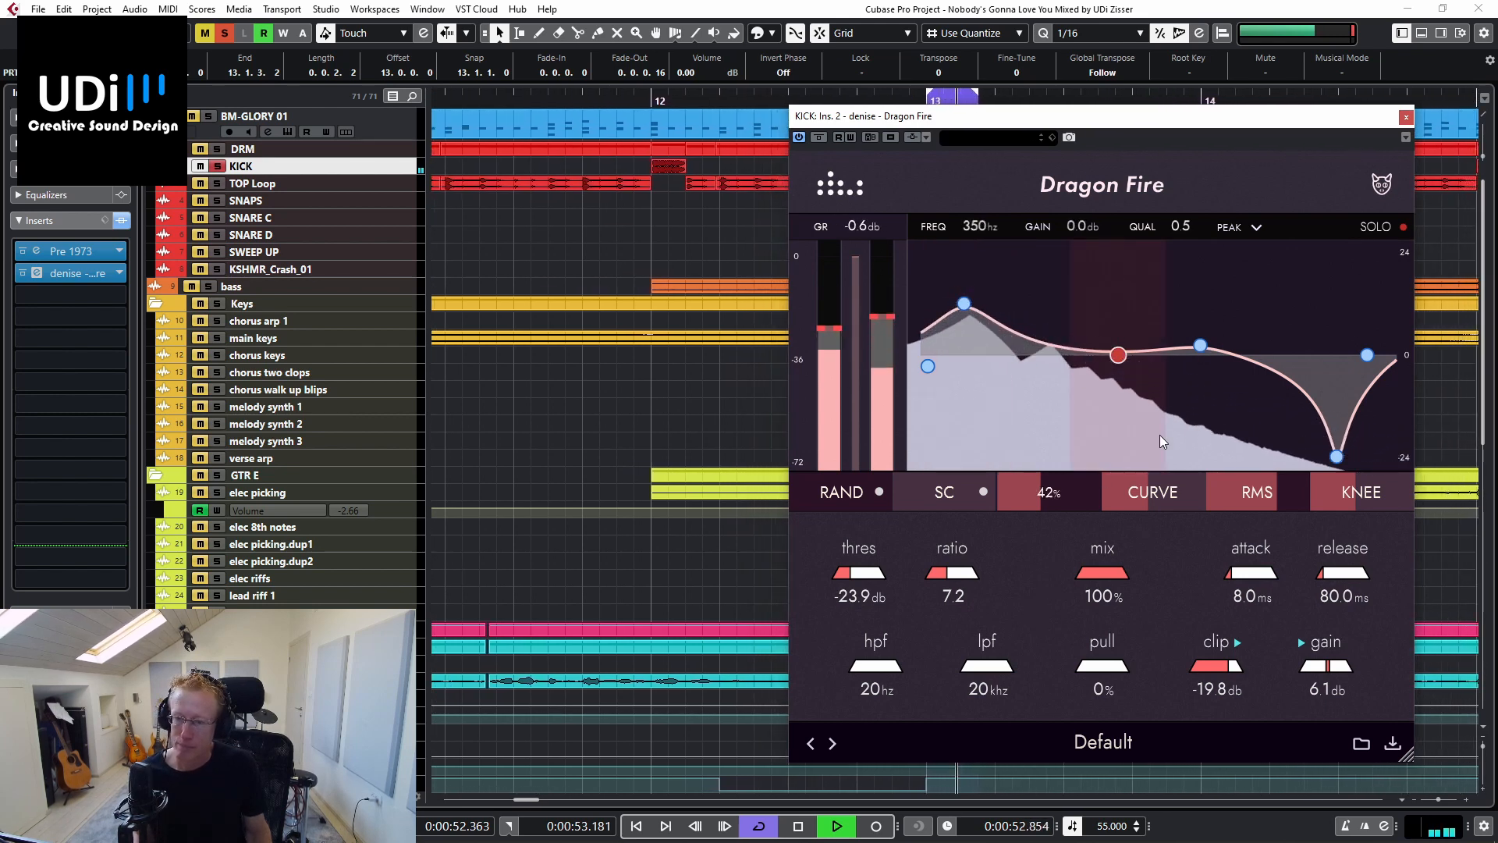
left_click_drag(1118, 355, 1124, 399)
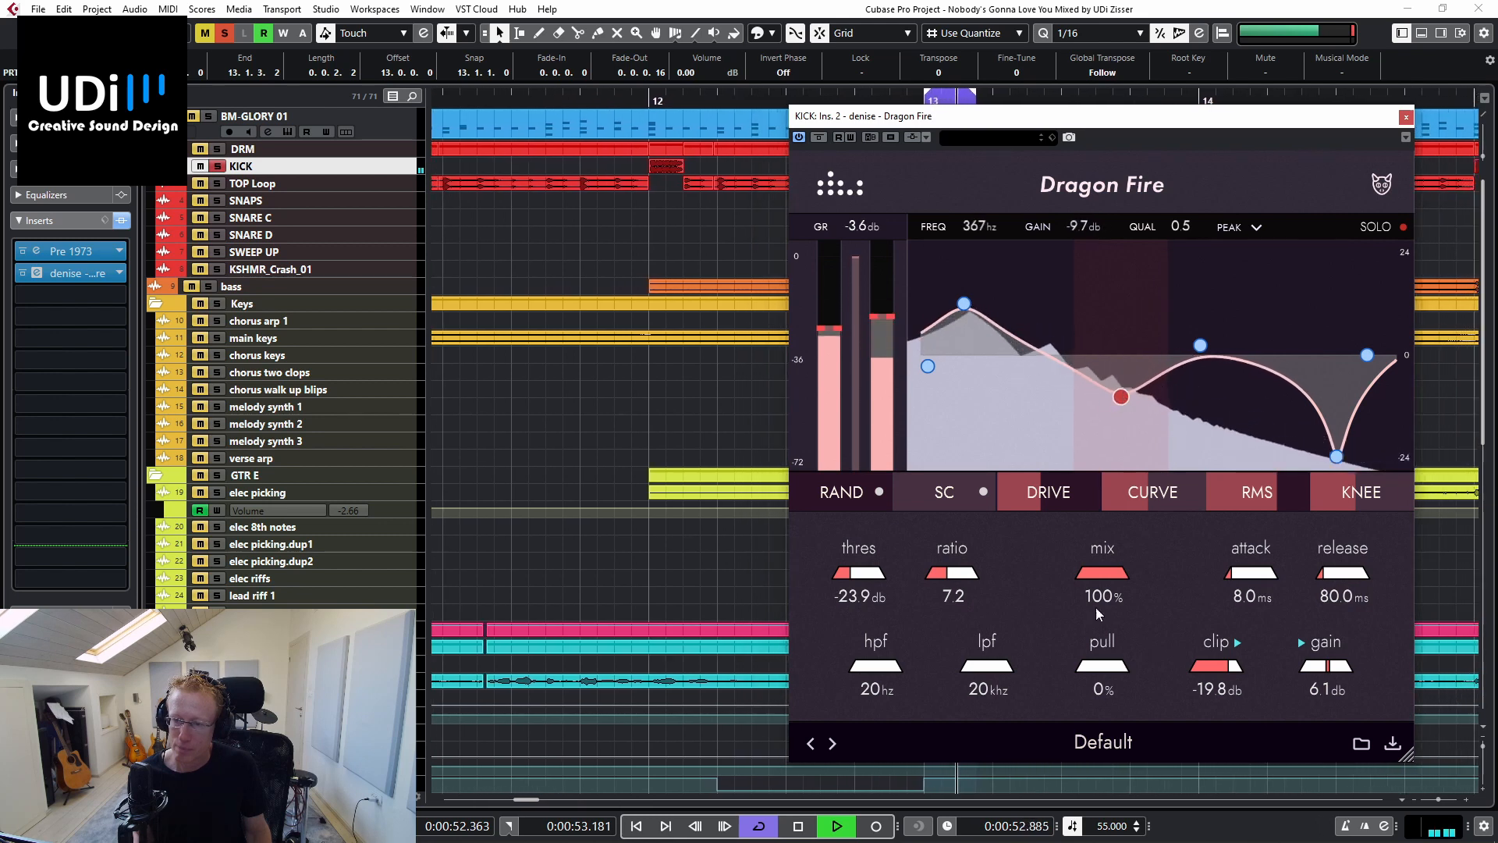
left_click_drag(1106, 682, 1109, 658)
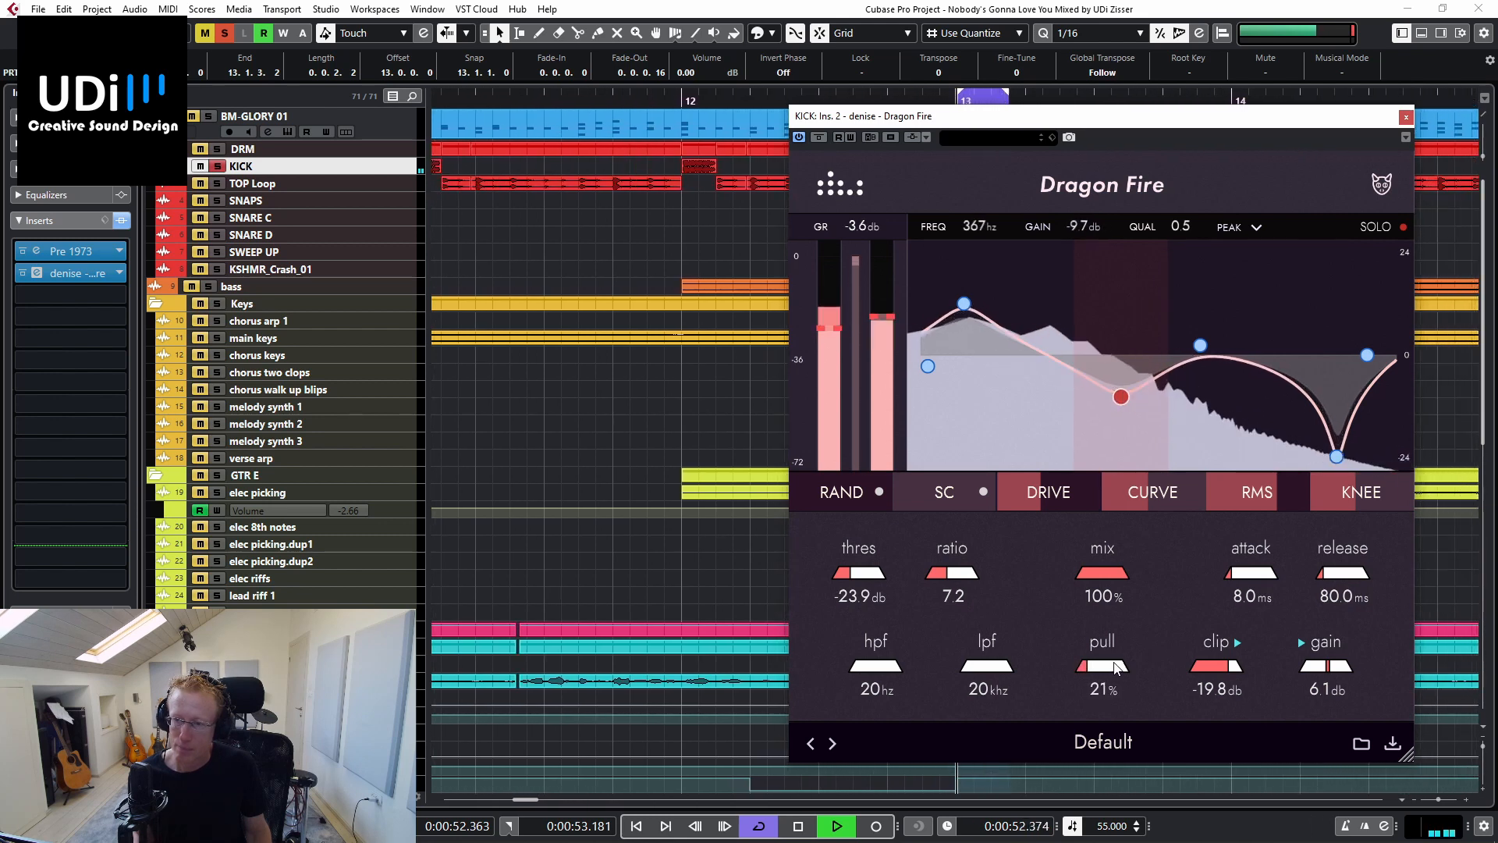
mouse_move(1126, 392)
left_mouse_down()
mouse_move(1121, 344)
mouse_move(1126, 368)
left_mouse_up()
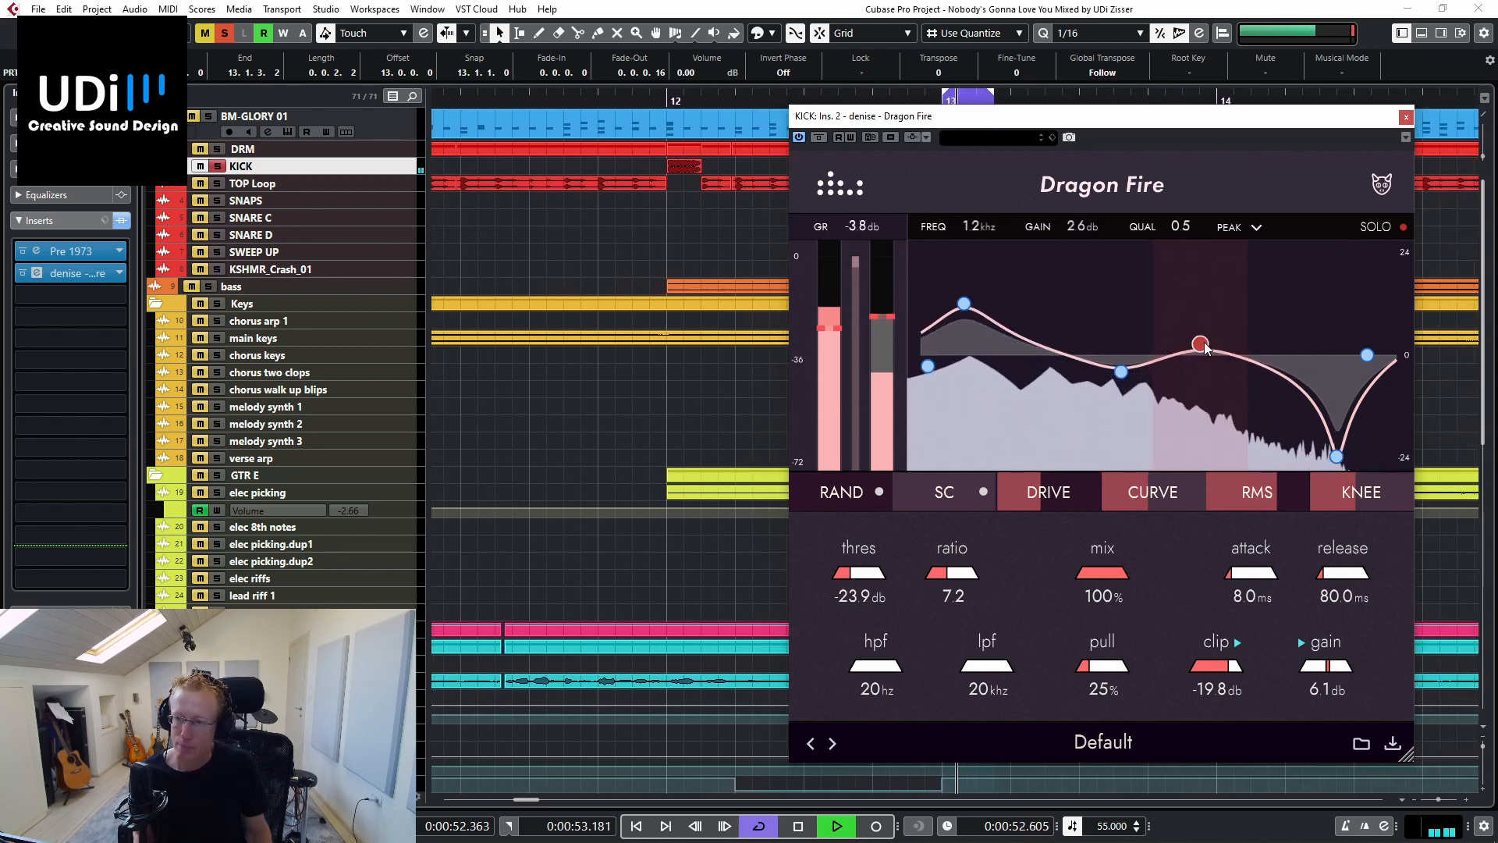
Raise the 1.2 kHz band to 3.6 dB and move the high shelf to 20.0 kHz at -20.1 dB
mouse_move(1205, 348)
left_mouse_down()
mouse_move(1207, 369)
mouse_move(1210, 261)
mouse_move(1207, 346)
left_mouse_up()
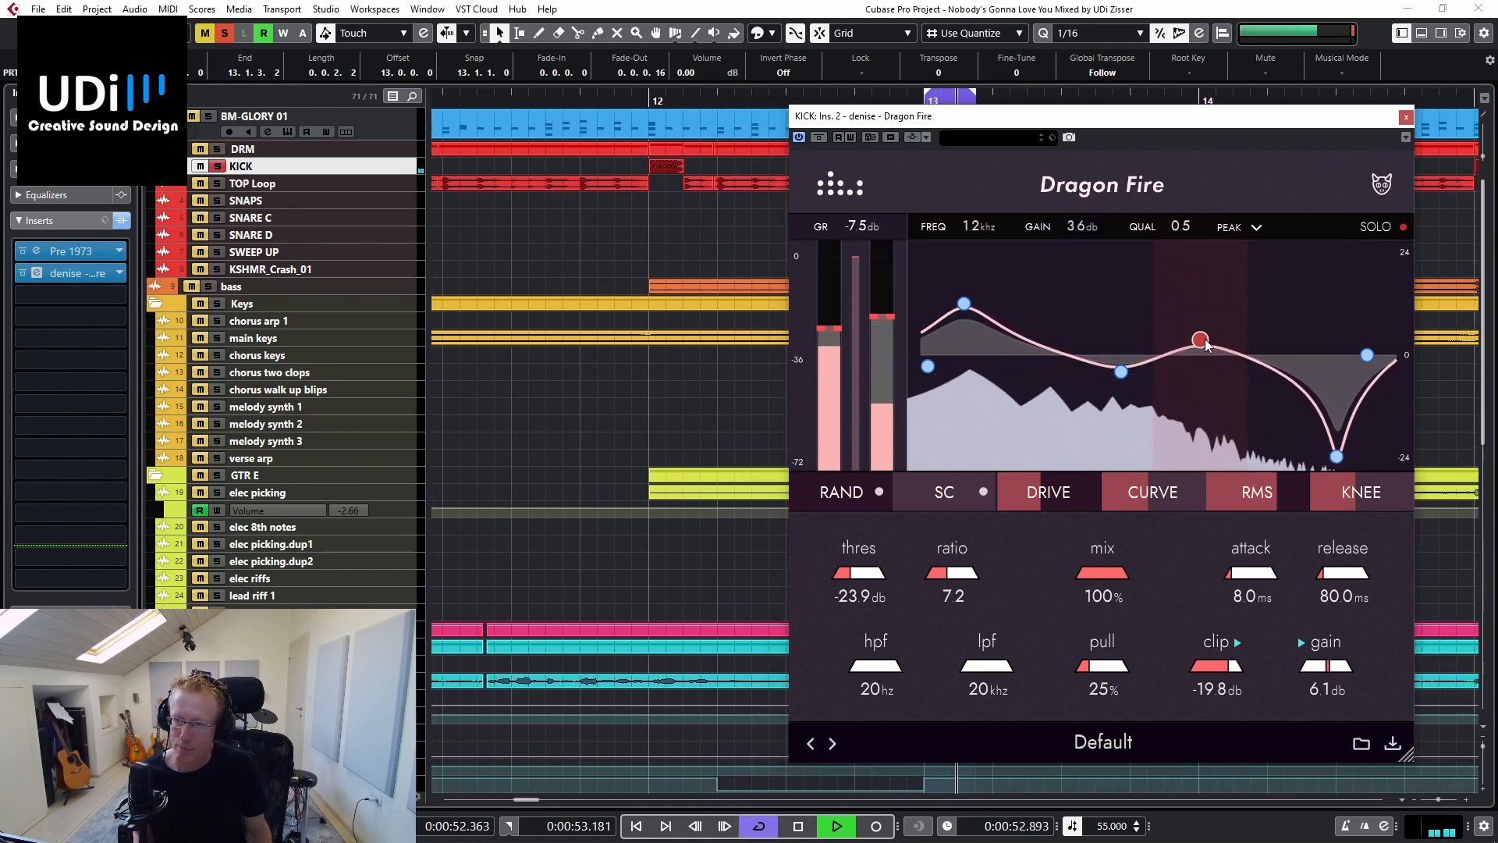
left_click_drag(1368, 355, 1427, 442)
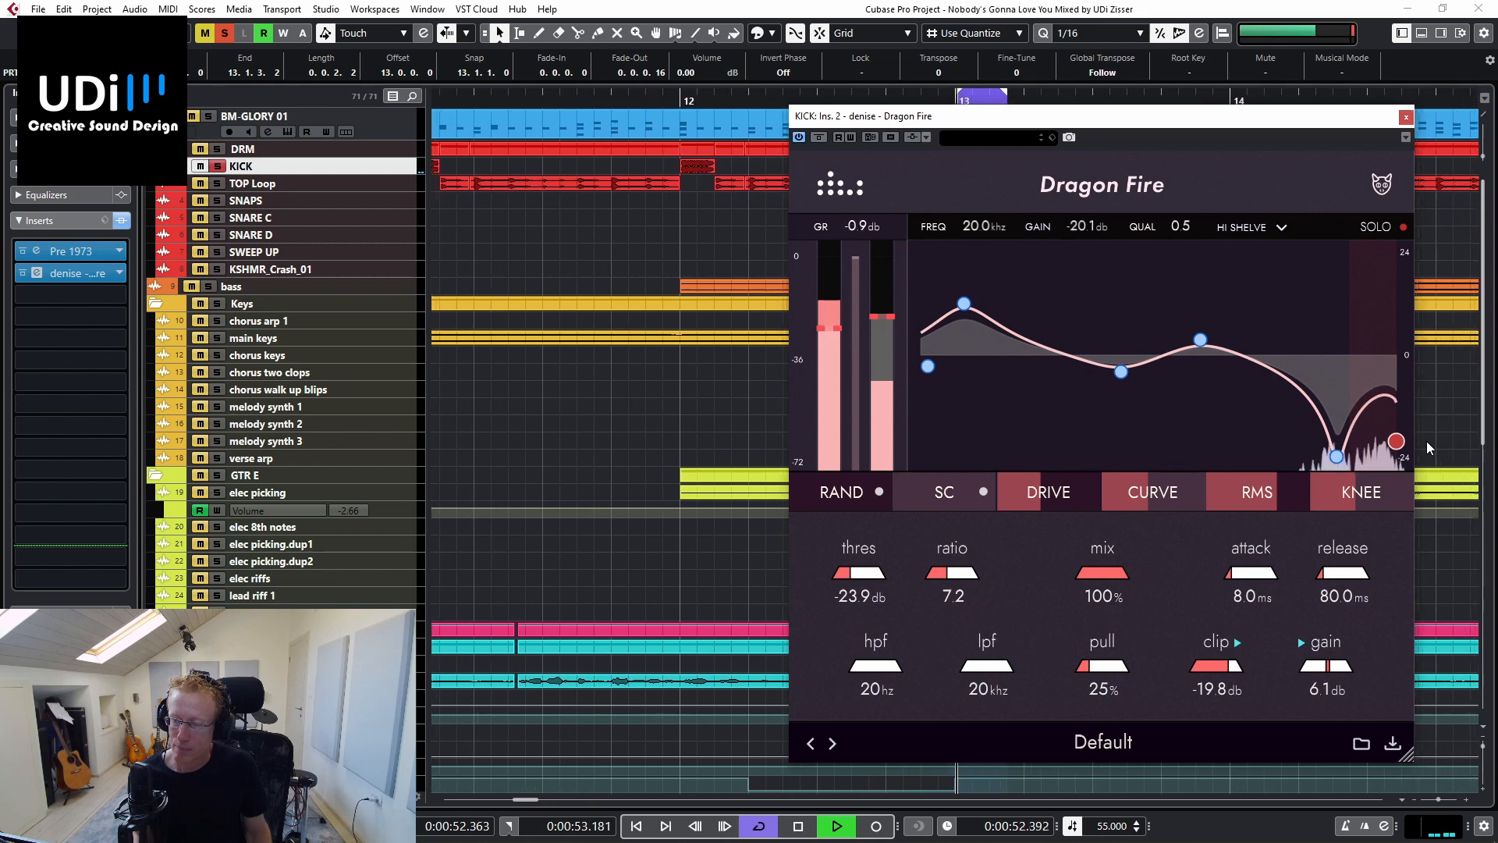
Audition the two lowest EQ bands in solo, turn band solo off, and stop playback
left_click(964, 303)
left_click(933, 365)
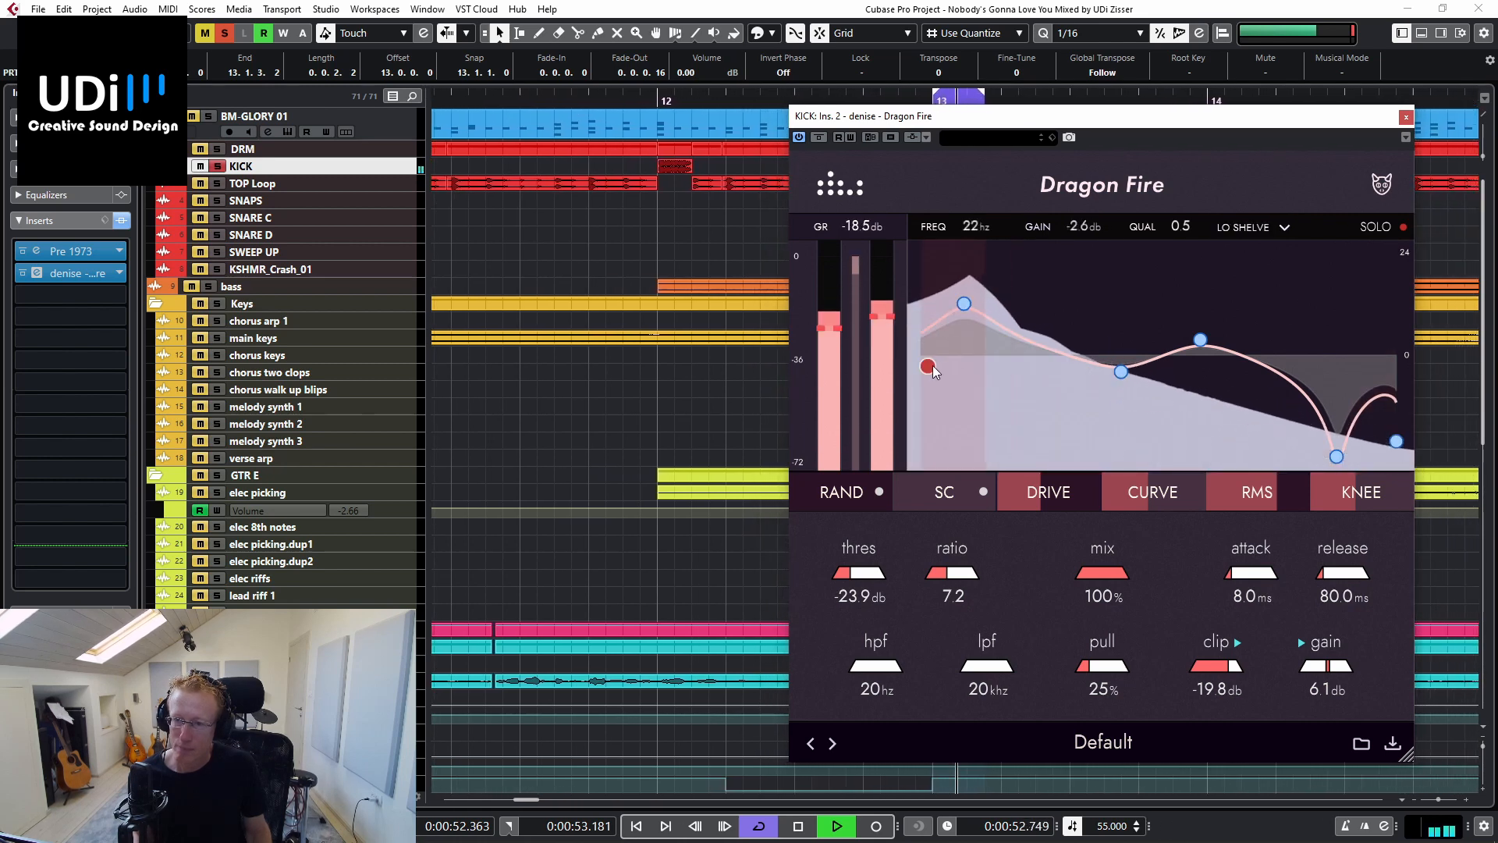
left_click(1410, 231)
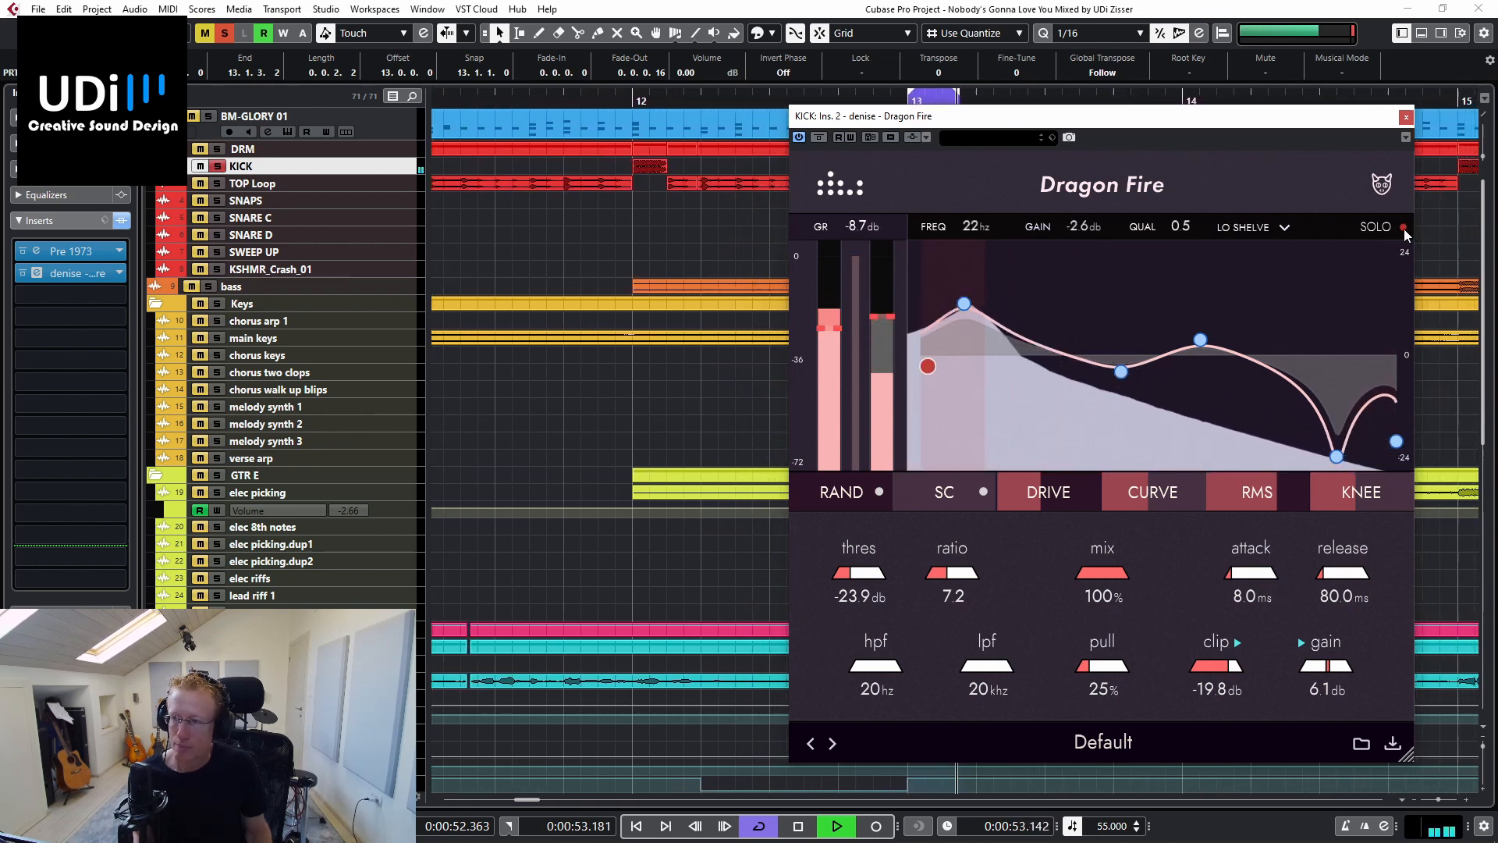
key("space")
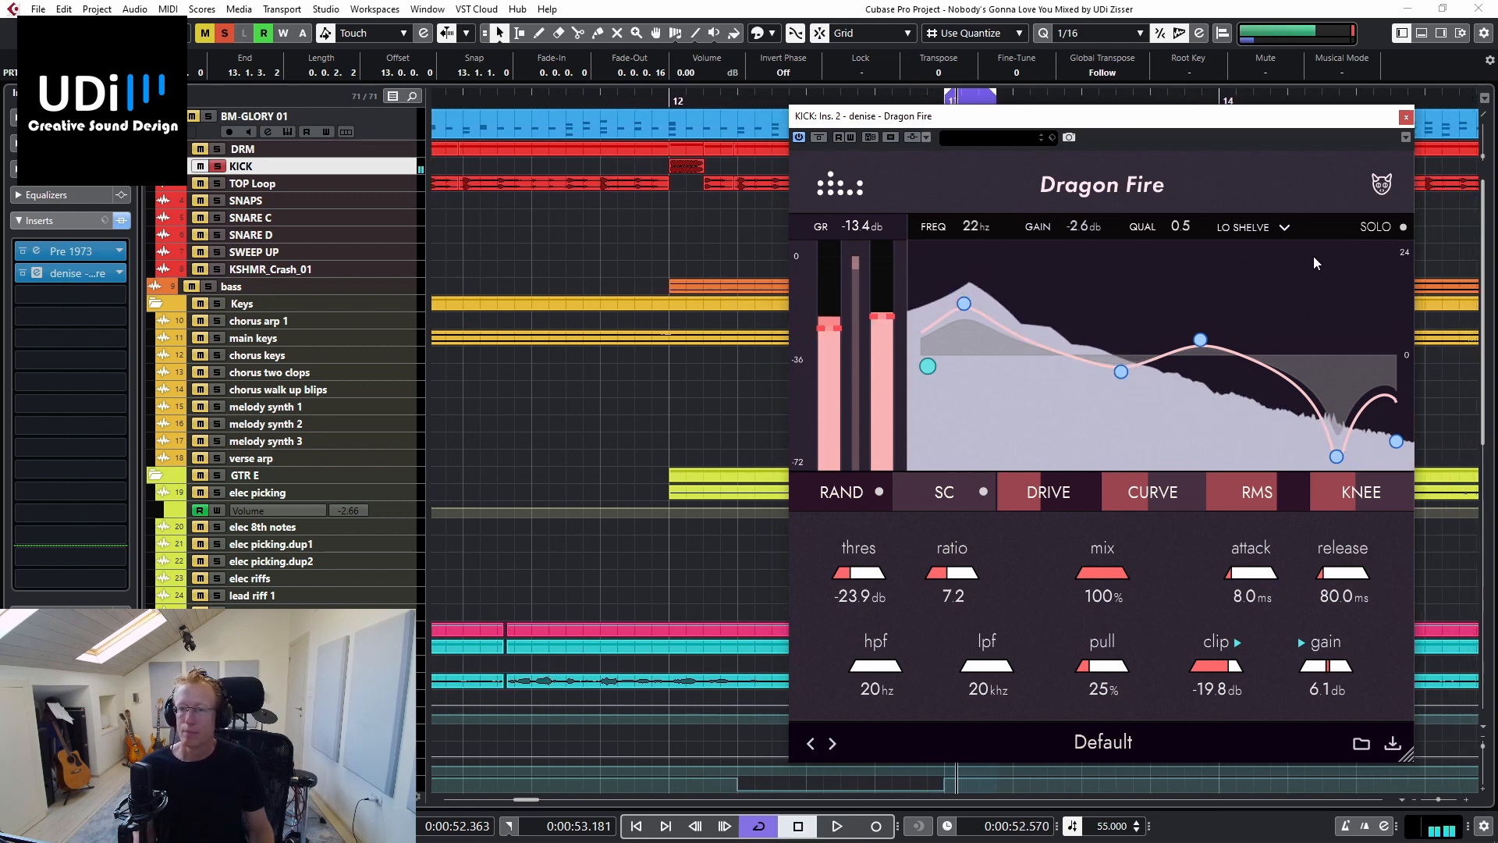
Clear all track solos, turn off the loop, and play the kick within the full mix
left_click(226, 33)
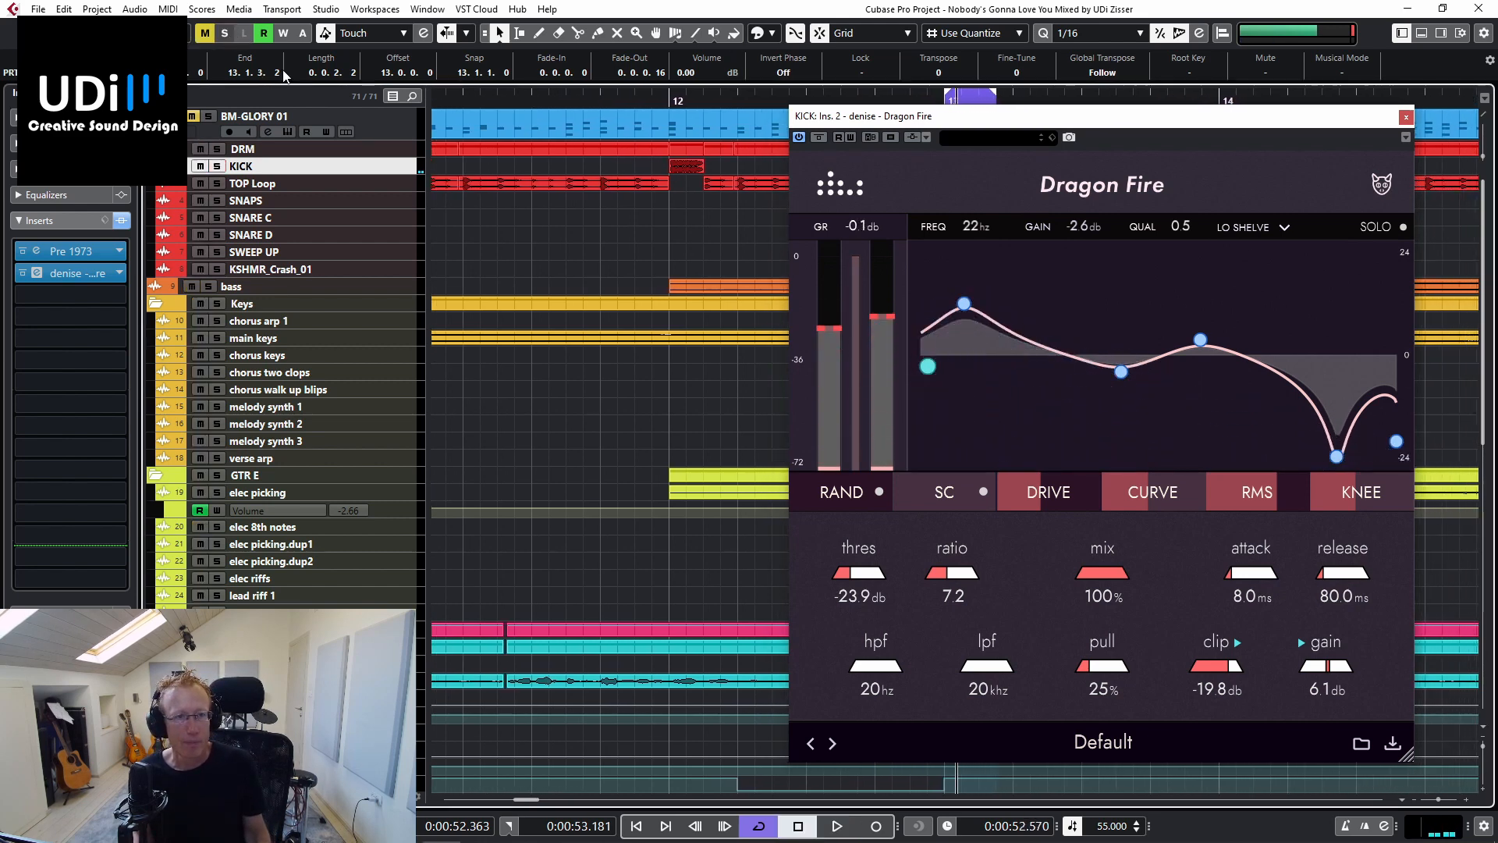
key("space")
key("space")
left_click(935, 100)
key("space")
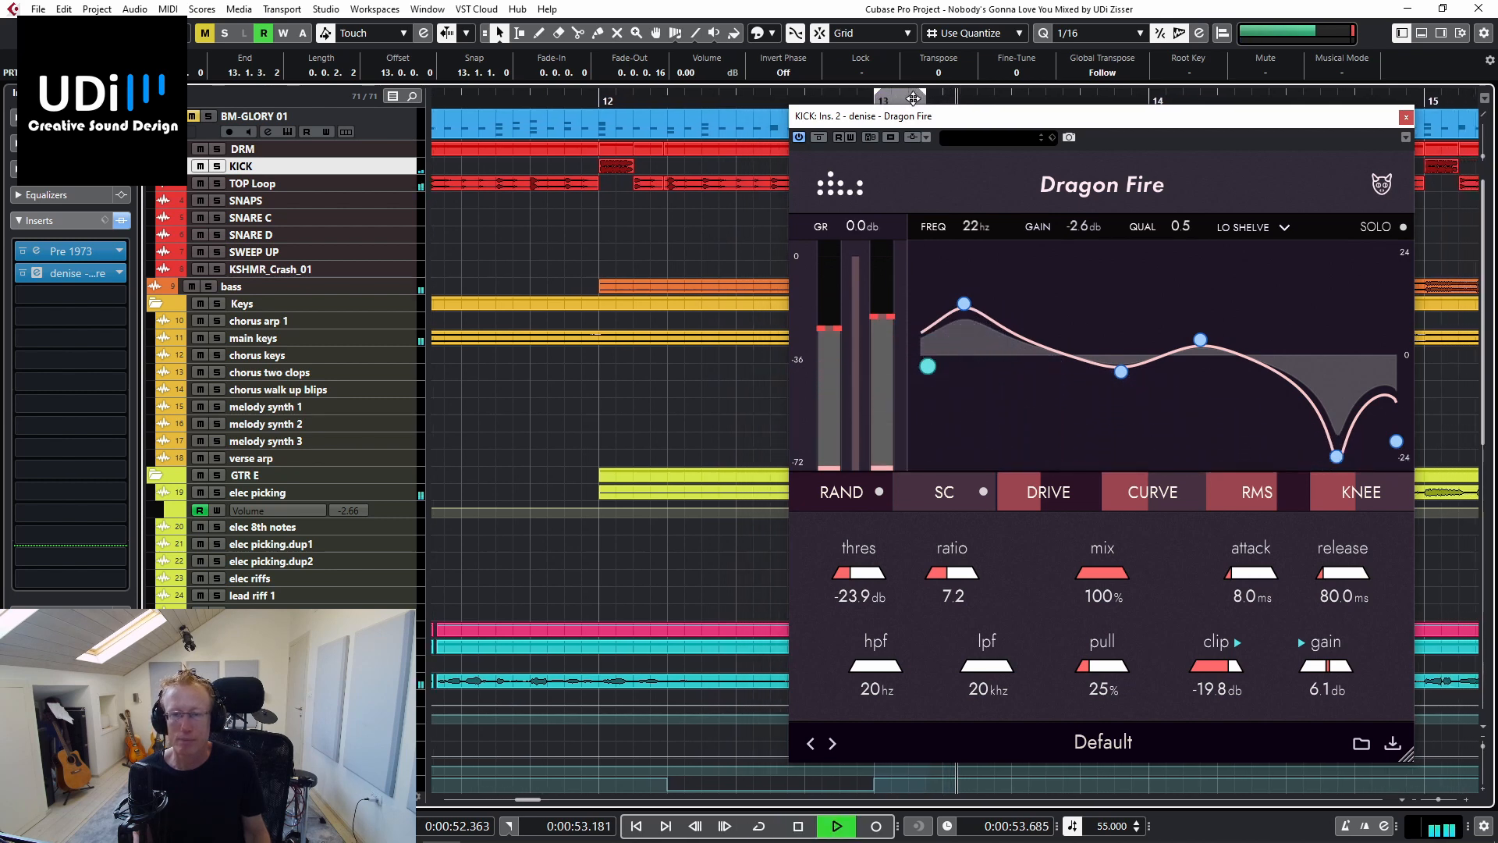